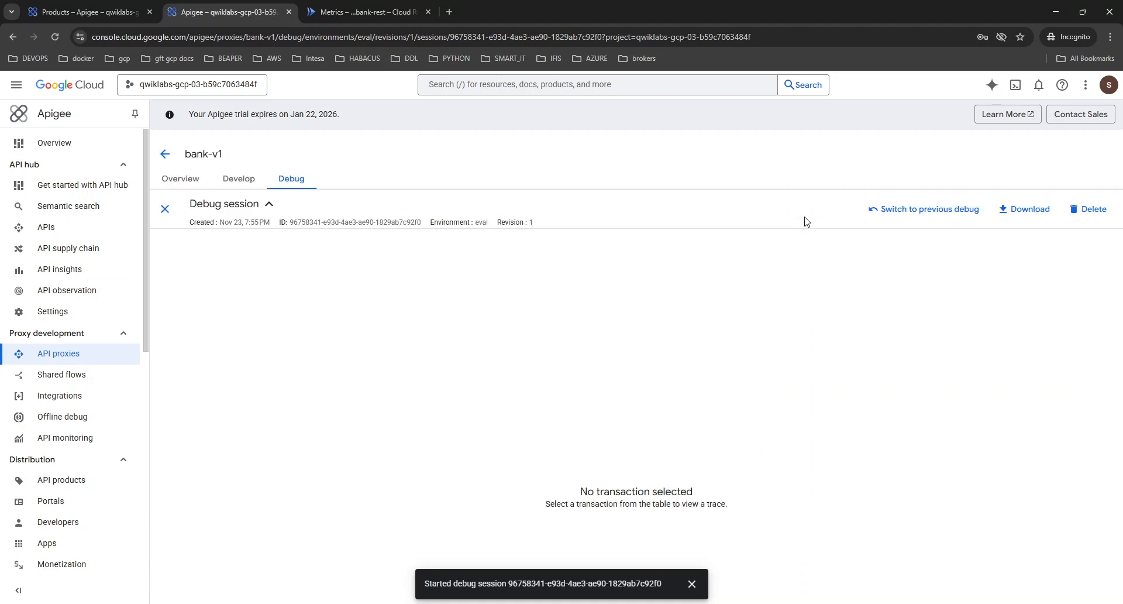
pyautogui.click(693, 581)
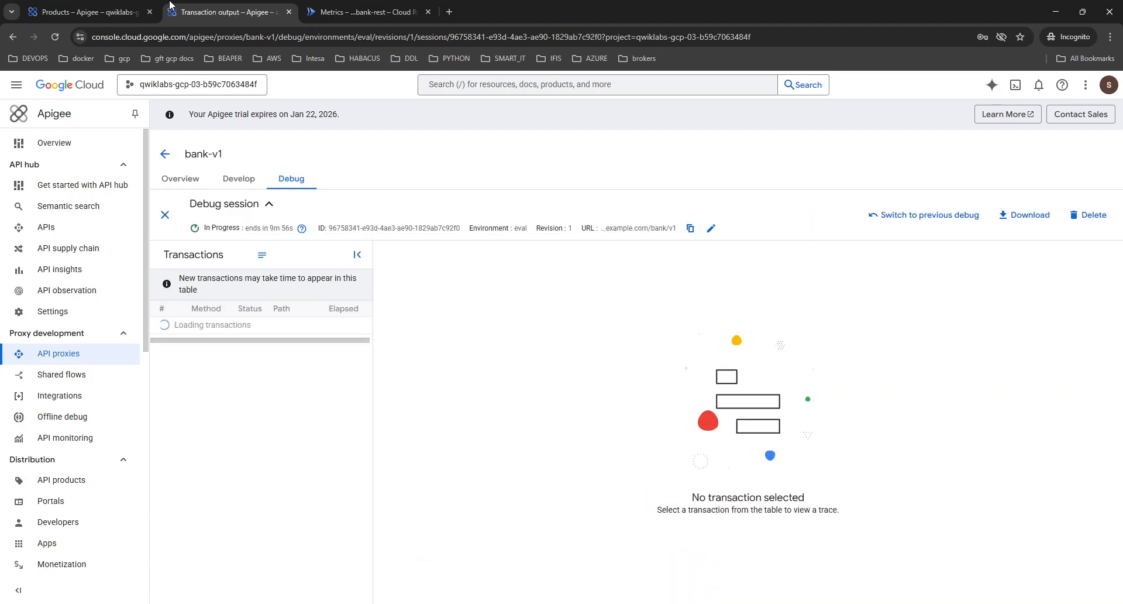
pyautogui.click(71, 7)
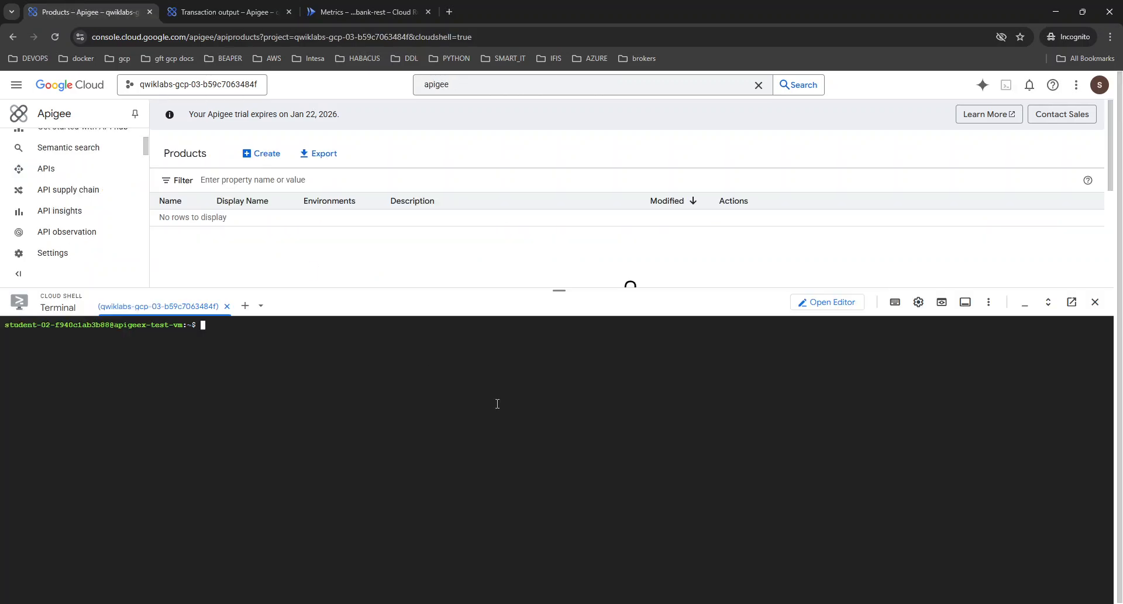
pyautogui.write('curl -i -k -X GET "https://eval.example.com/bank/v1/customers"')
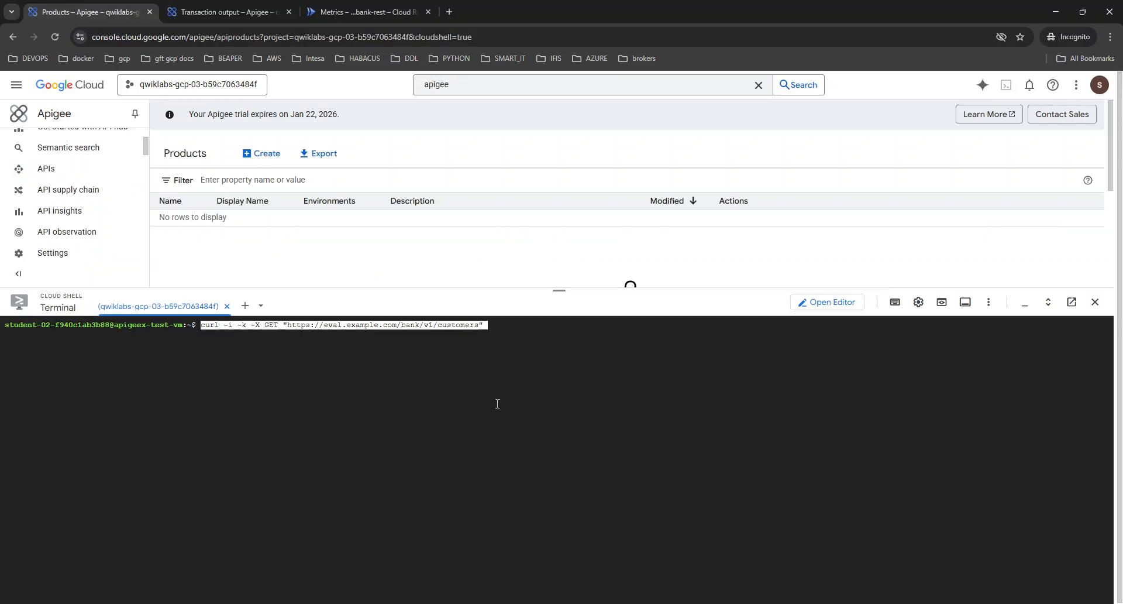
pyautogui.press('Right')
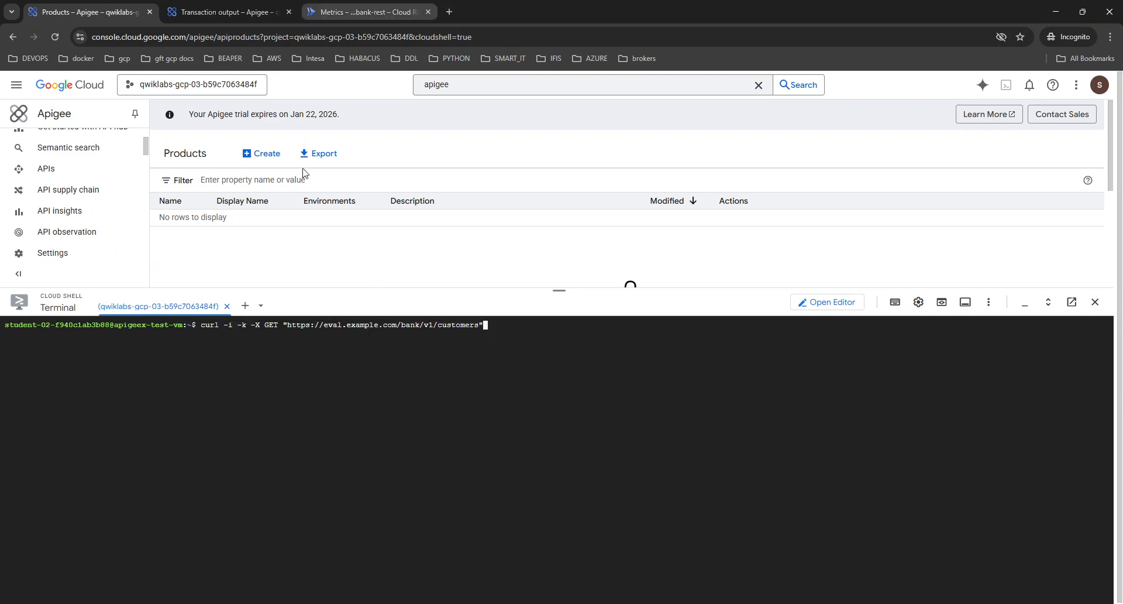
pyautogui.press('Return')
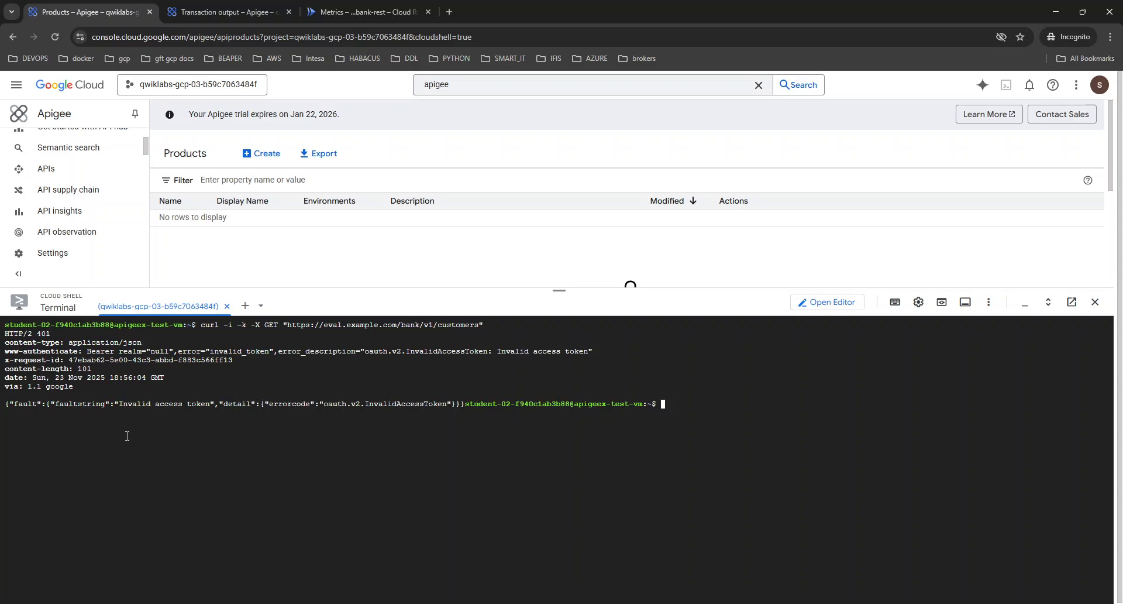
pyautogui.hotkey('alt', 'Tab')
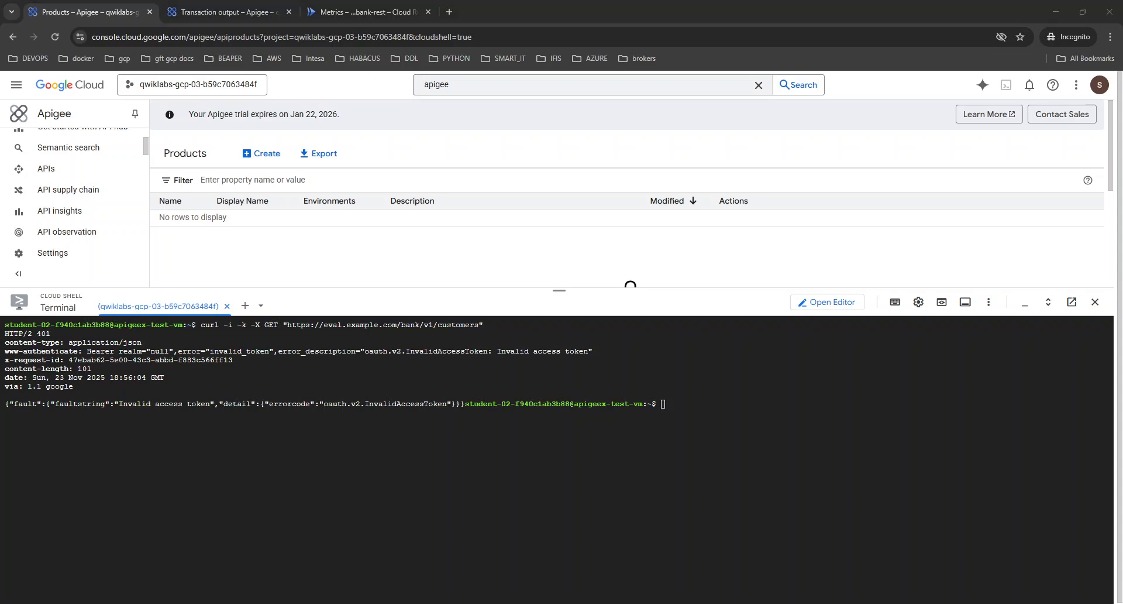
# Minimize the Cloud Shell terminal and return to the bank-v1 debug session.
pyautogui.click(228, 11)
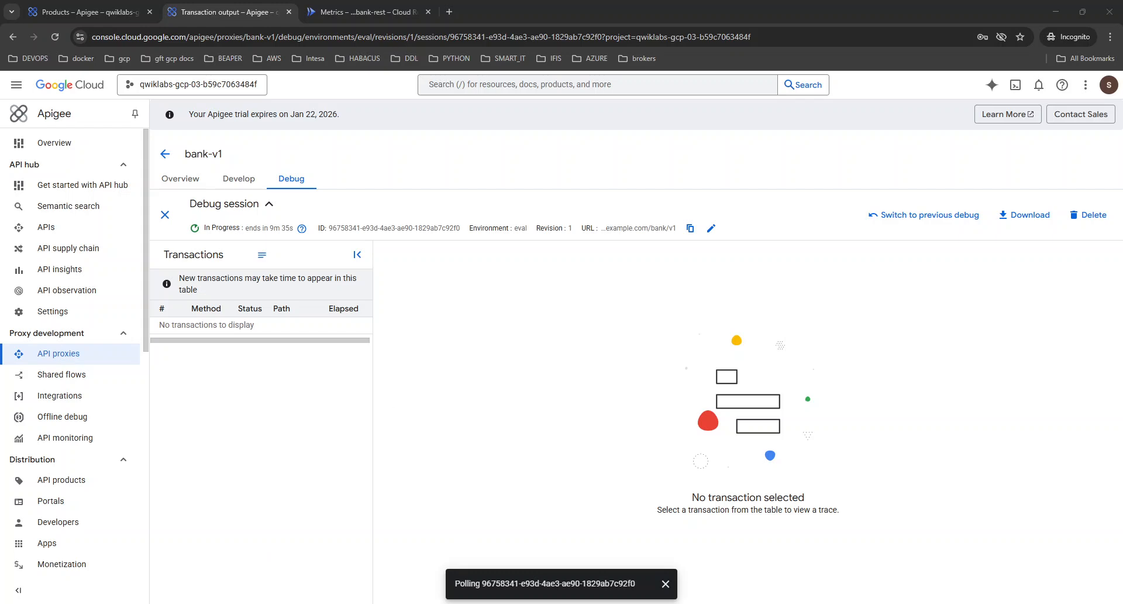
pyautogui.click(97, 5)
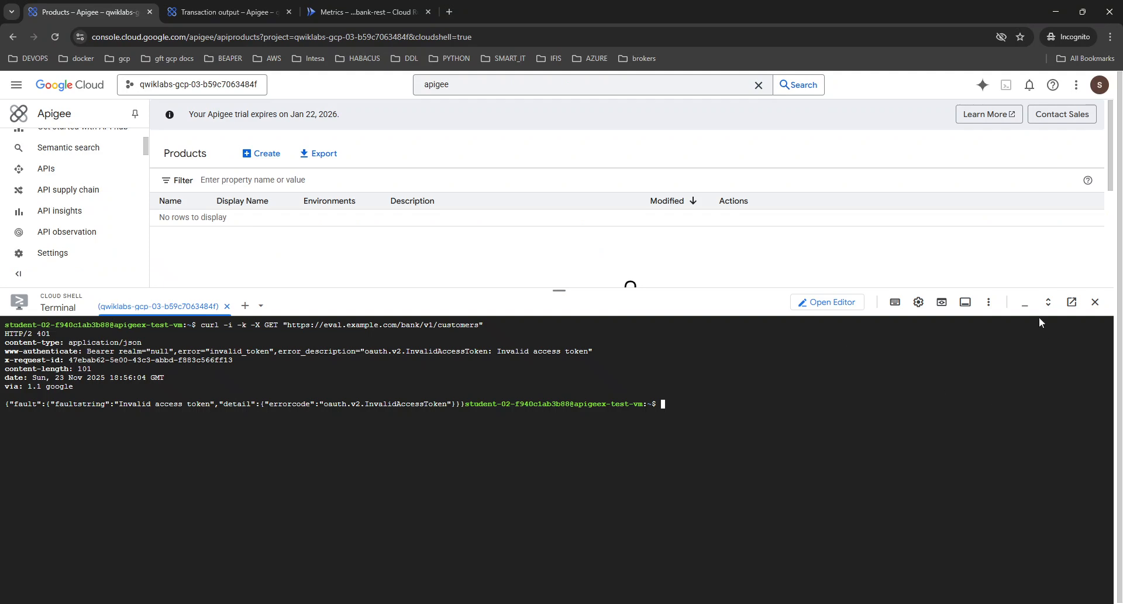
pyautogui.click(1024, 304)
pyautogui.click(228, 12)
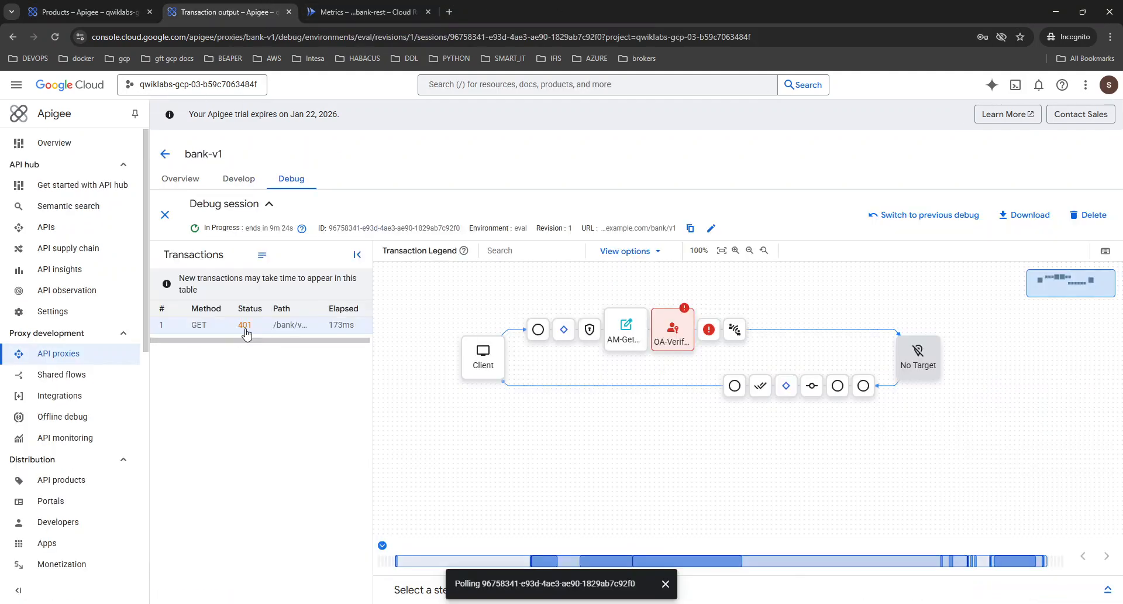
# Expand the step details of the captured GET transaction and examine the AM-GetSecret policy's variables and request content.
pyautogui.click(1100, 591)
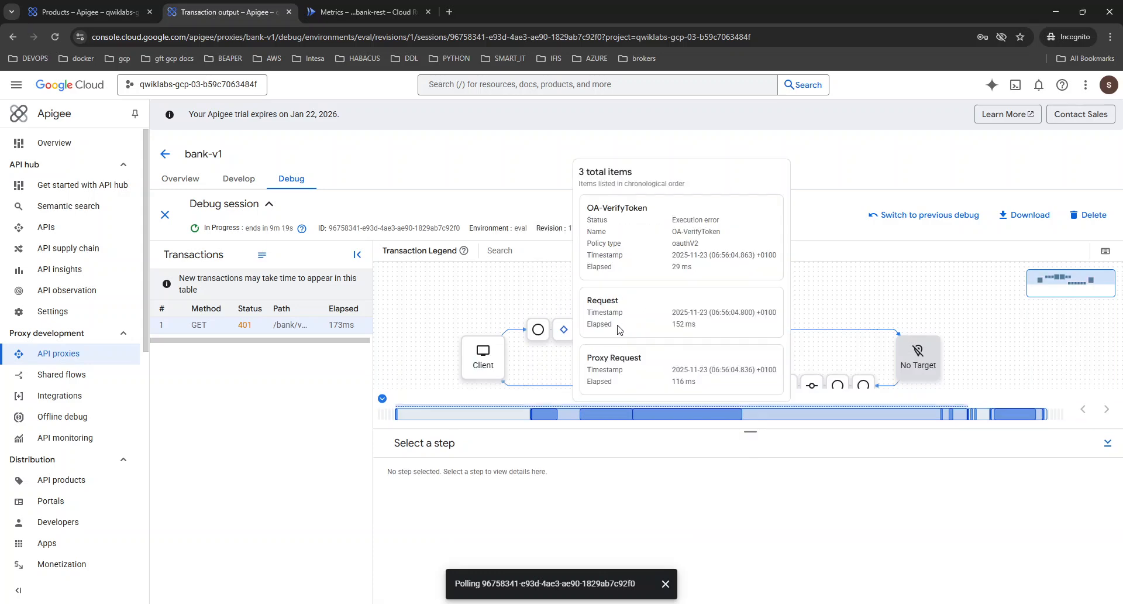
pyautogui.click(624, 342)
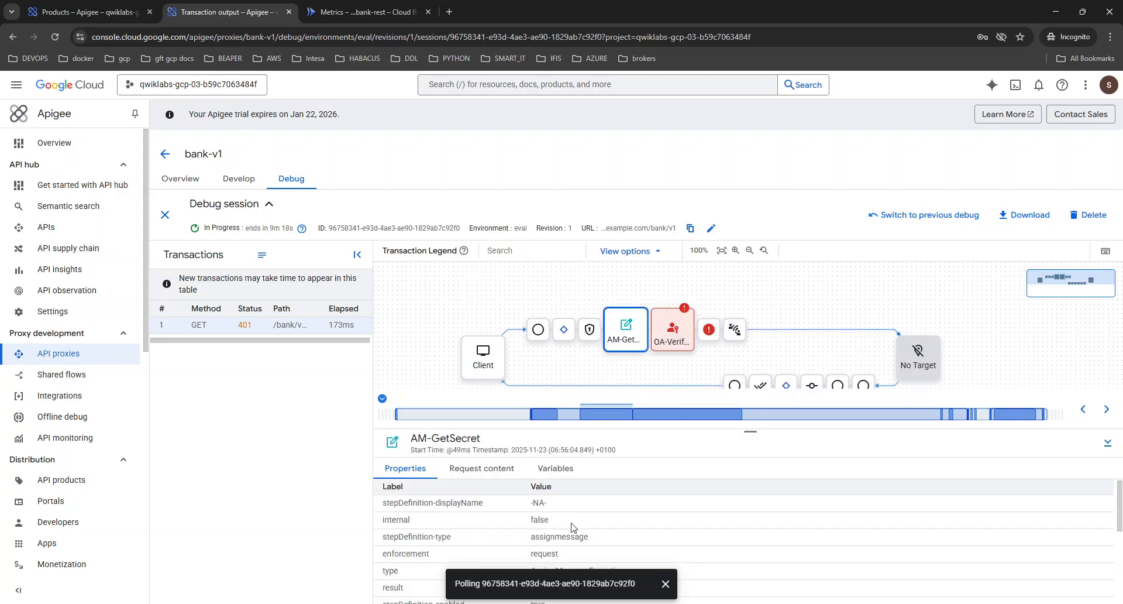
pyautogui.click(556, 468)
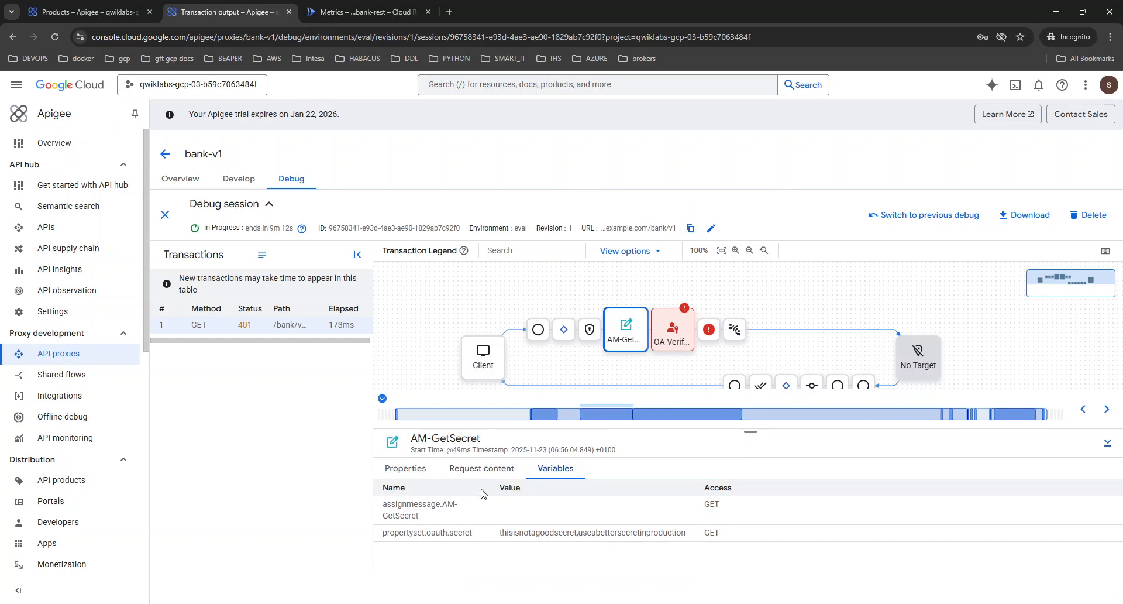
pyautogui.click(493, 470)
pyautogui.click(555, 468)
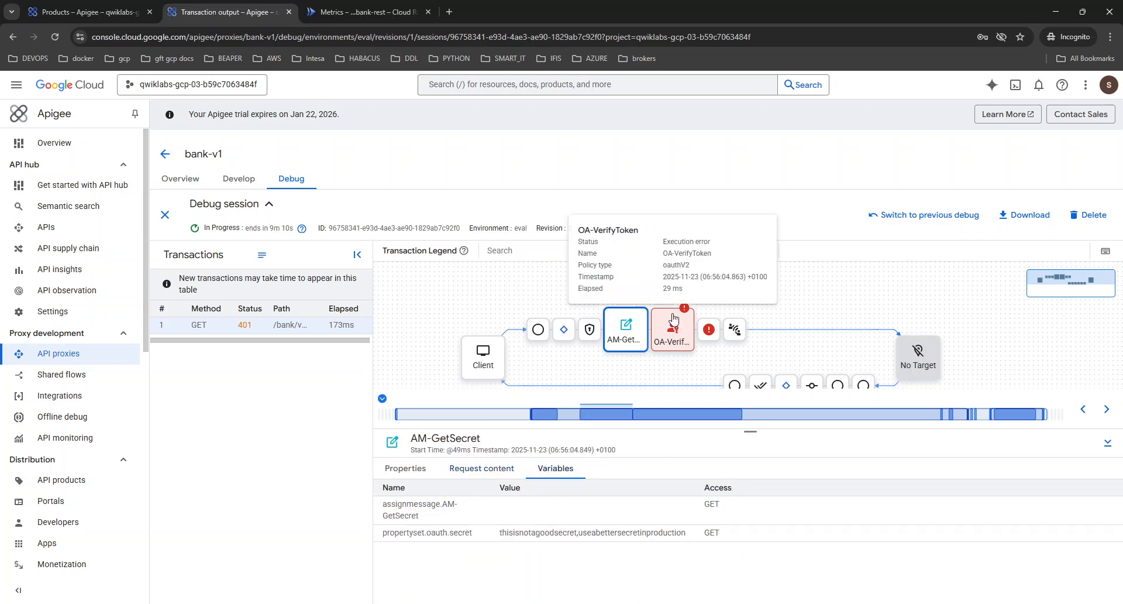
# Examine the variables of the failed OA-VerifyToken policy in the transaction trace.
pyautogui.click(678, 325)
pyautogui.scroll(-2, 548, 585)
pyautogui.scroll(2, 588, 587)
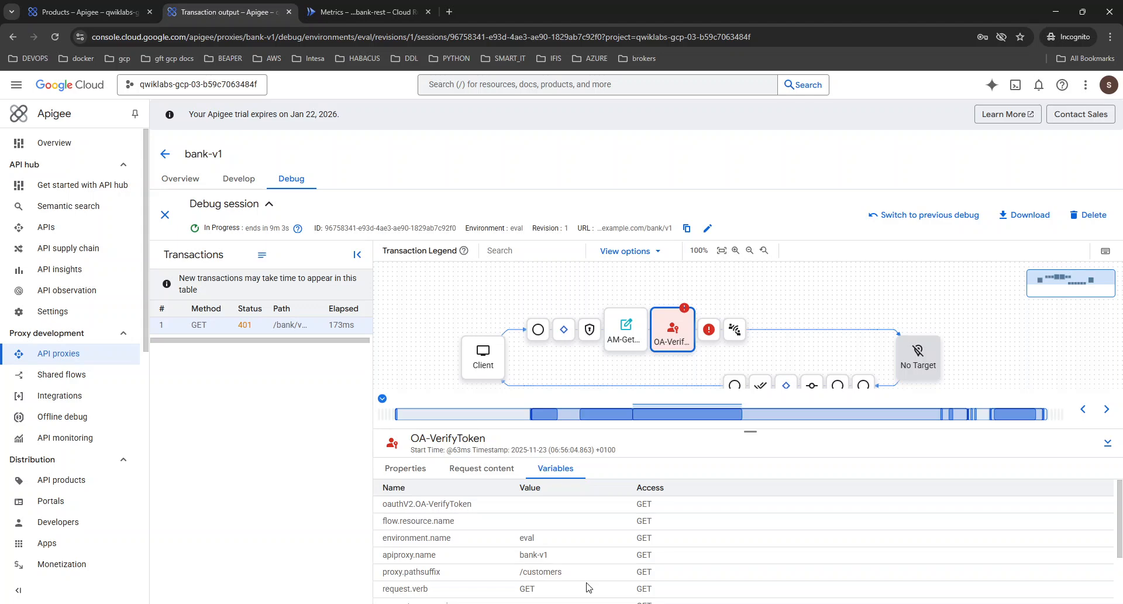
# Start a new API product with bank-readonly as both its name and display name.
pyautogui.click(88, 11)
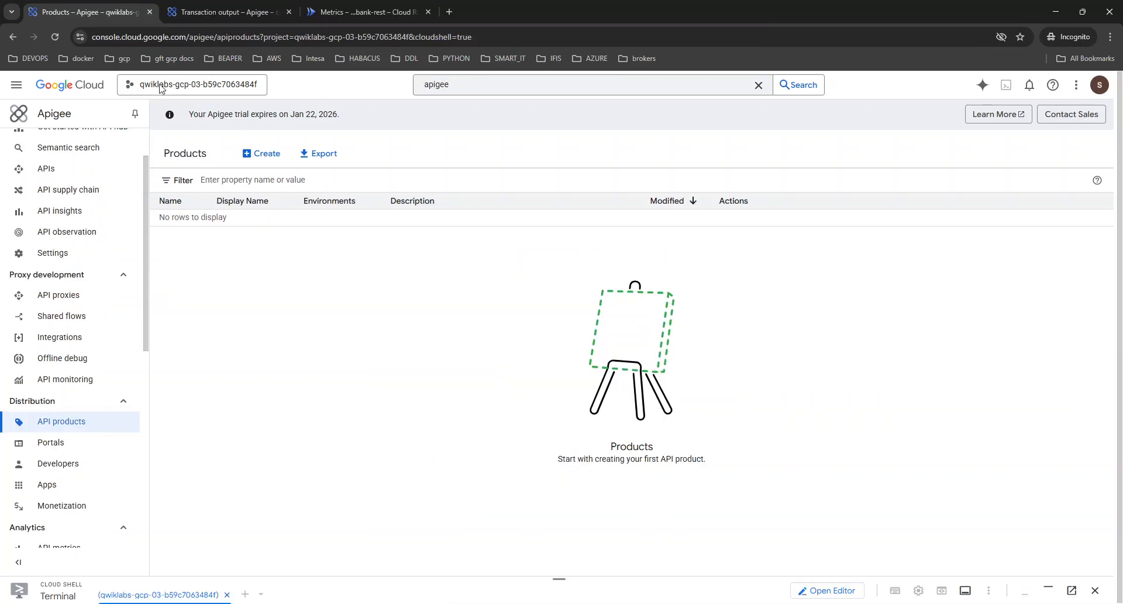
pyautogui.click(267, 154)
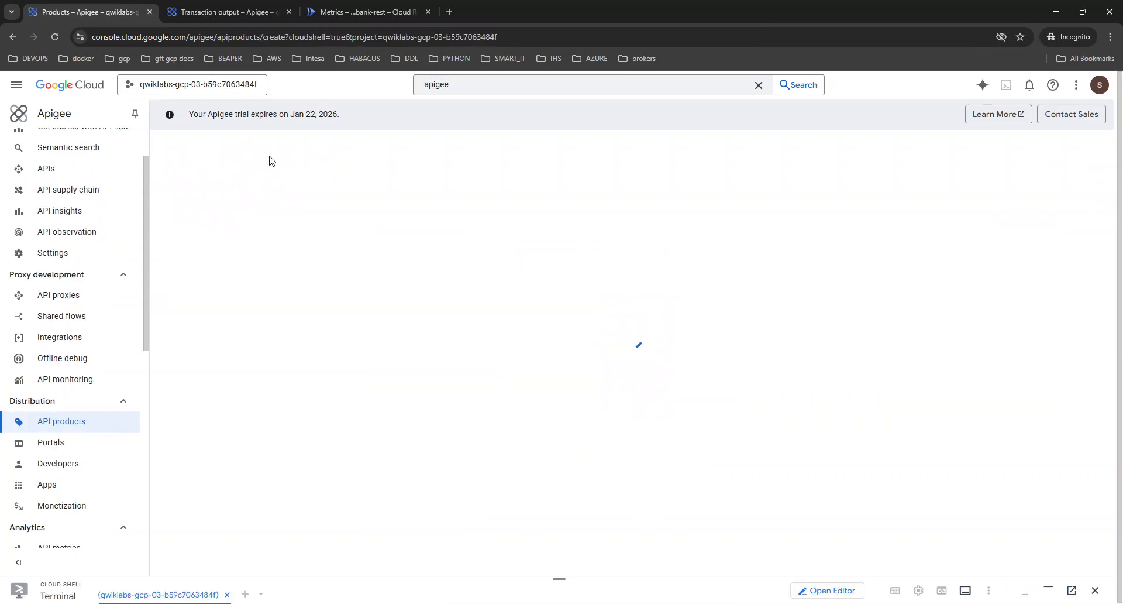
pyautogui.click(258, 220)
pyautogui.write('bank-readonly')
pyautogui.click(221, 258)
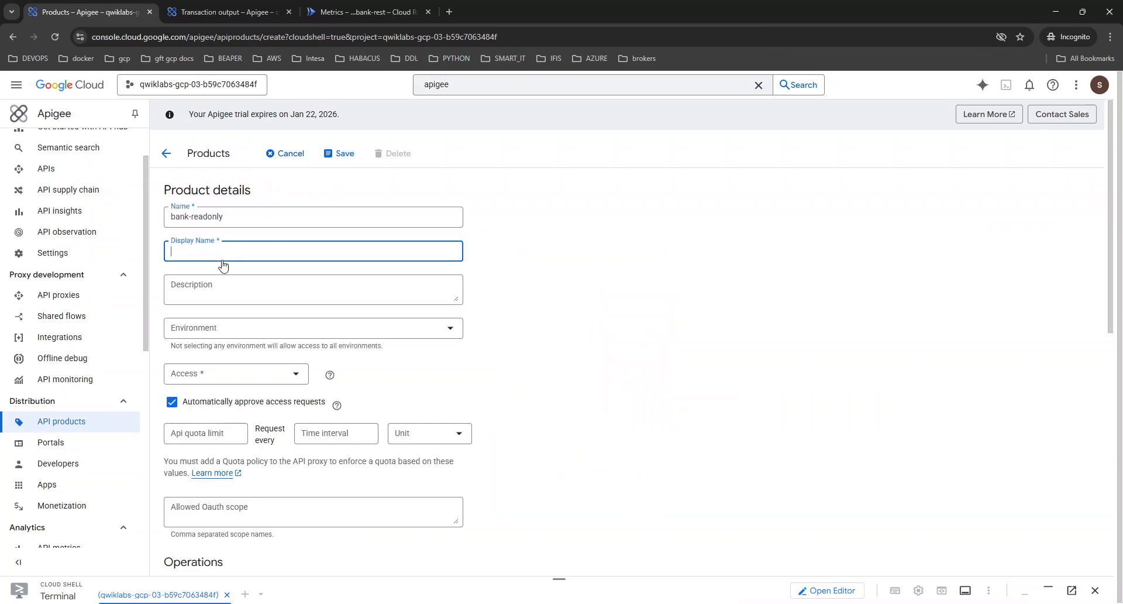
pyautogui.write('bank-readonly')
# Assign the product to the eval environment and set its access to Public.
pyautogui.click(293, 329)
pyautogui.click(204, 370)
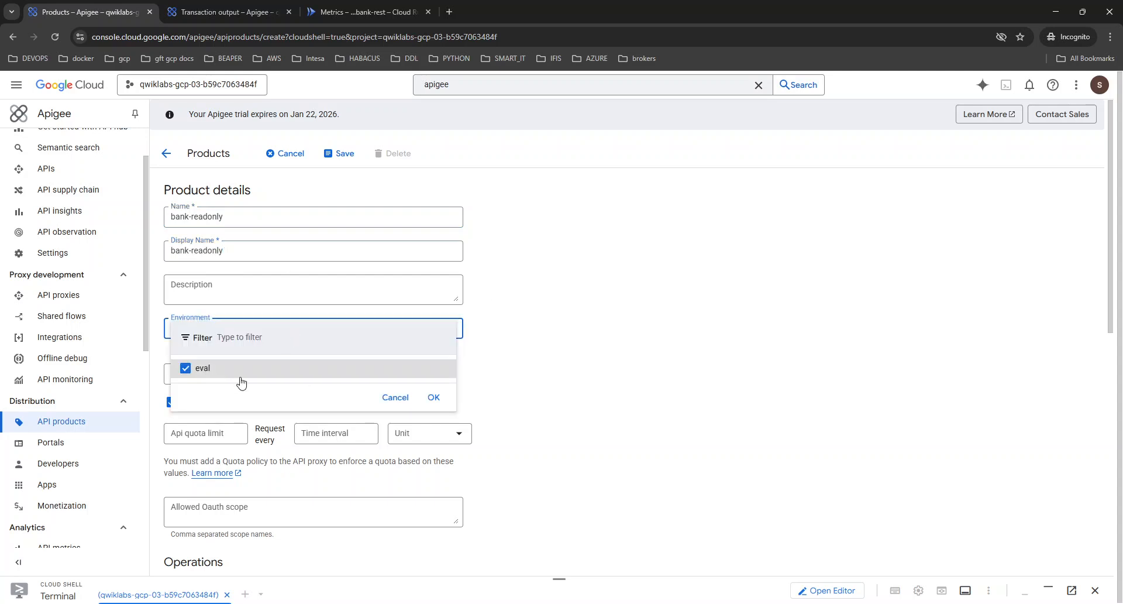
pyautogui.click(434, 398)
pyautogui.click(250, 378)
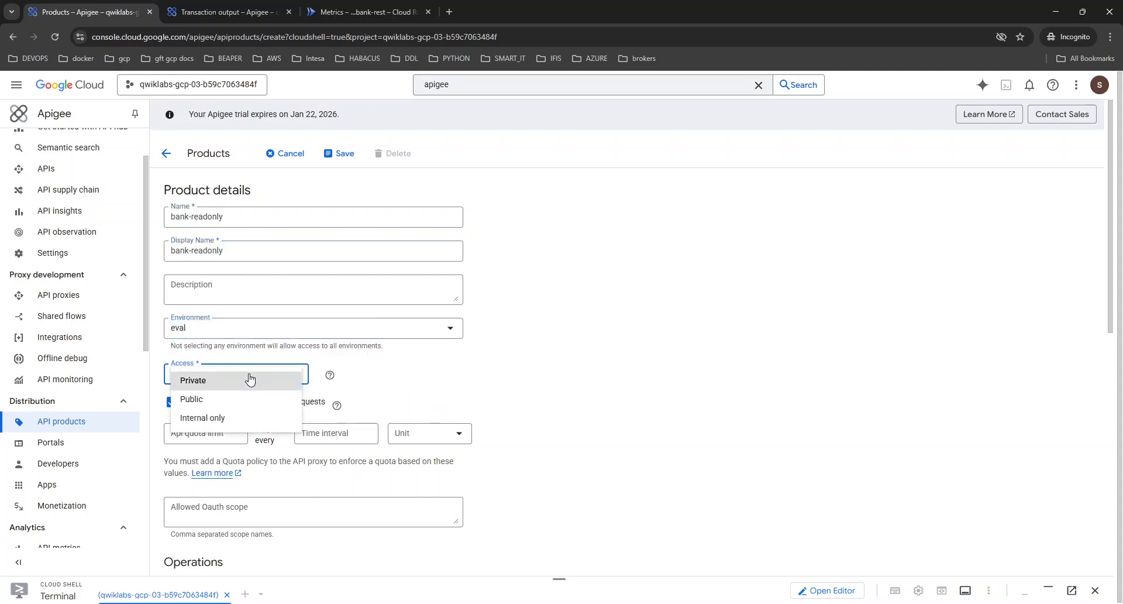
pyautogui.click(193, 397)
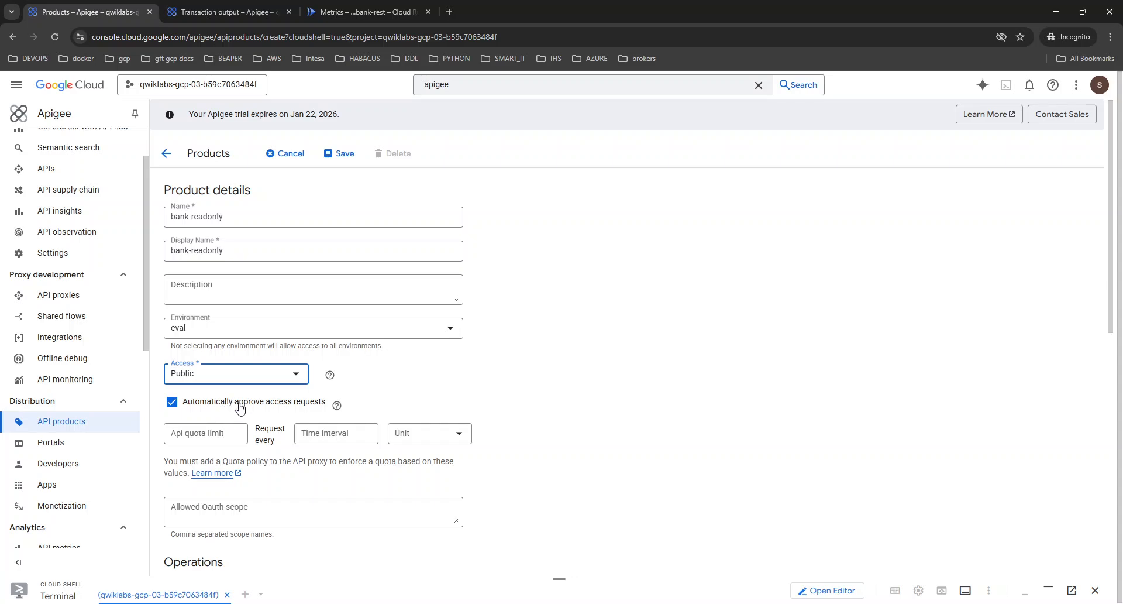
# Add an API operation to the product for the bank-v1 proxy with the path /**.
pyautogui.scroll(-4, 524, 422)
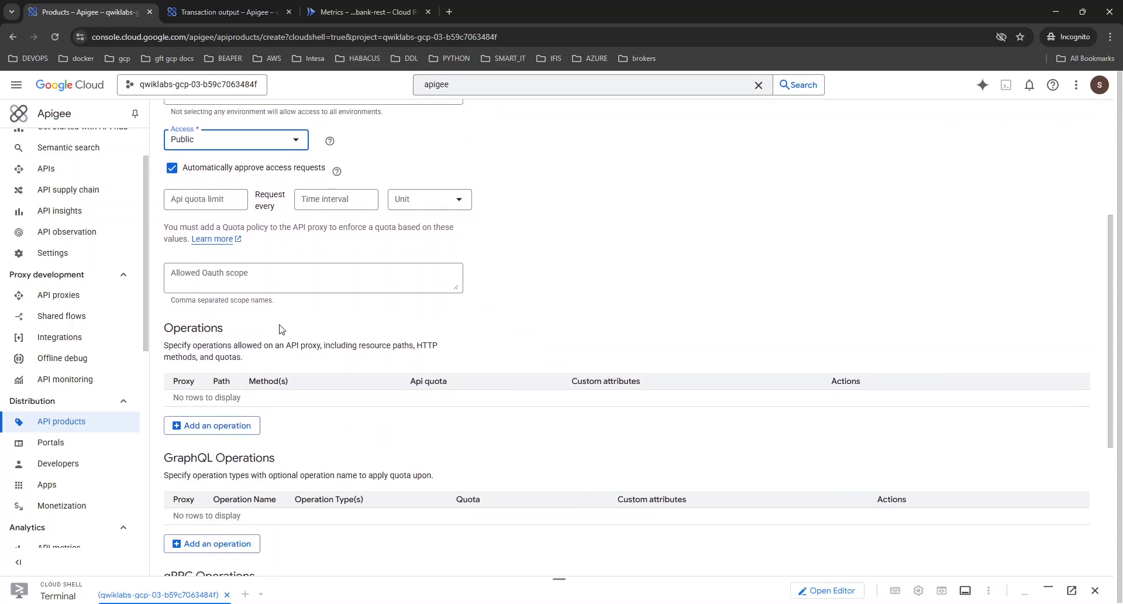
pyautogui.scroll(-1, 280, 331)
pyautogui.click(212, 366)
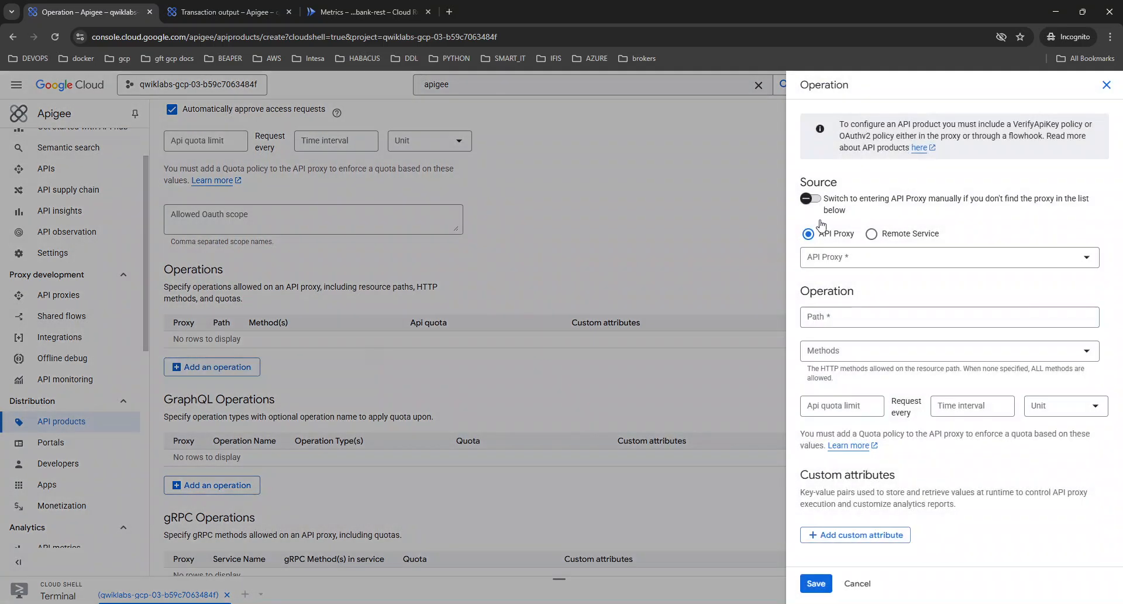
pyautogui.click(849, 256)
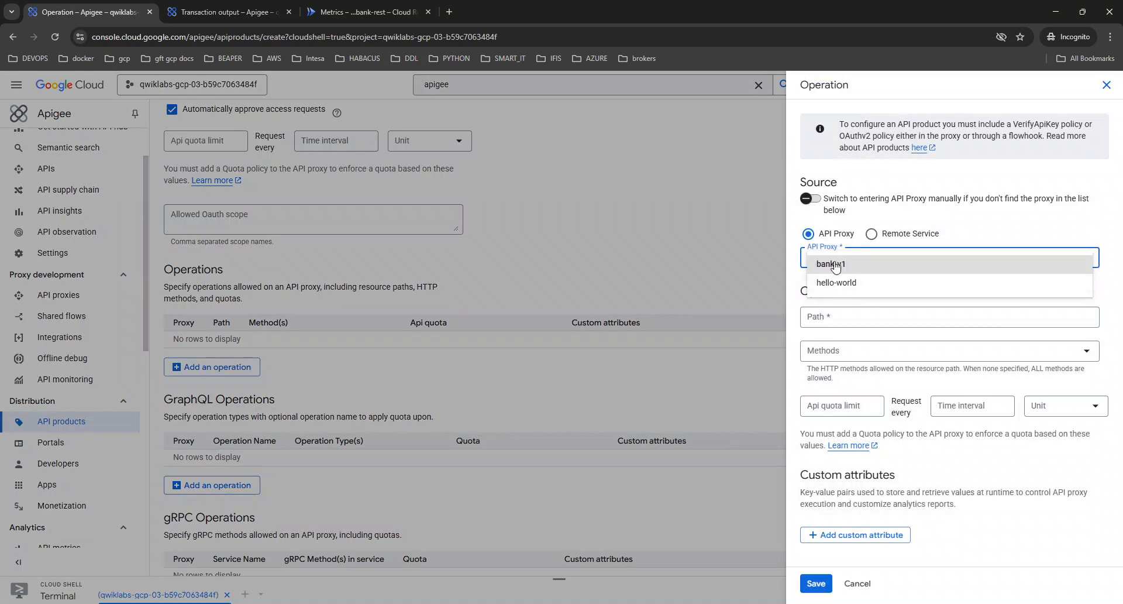
pyautogui.click(836, 271)
pyautogui.click(833, 318)
pyautogui.write('/*')
# Allow the GET, HEAD and OPTIONS methods for the operation and save it.
pyautogui.click(843, 352)
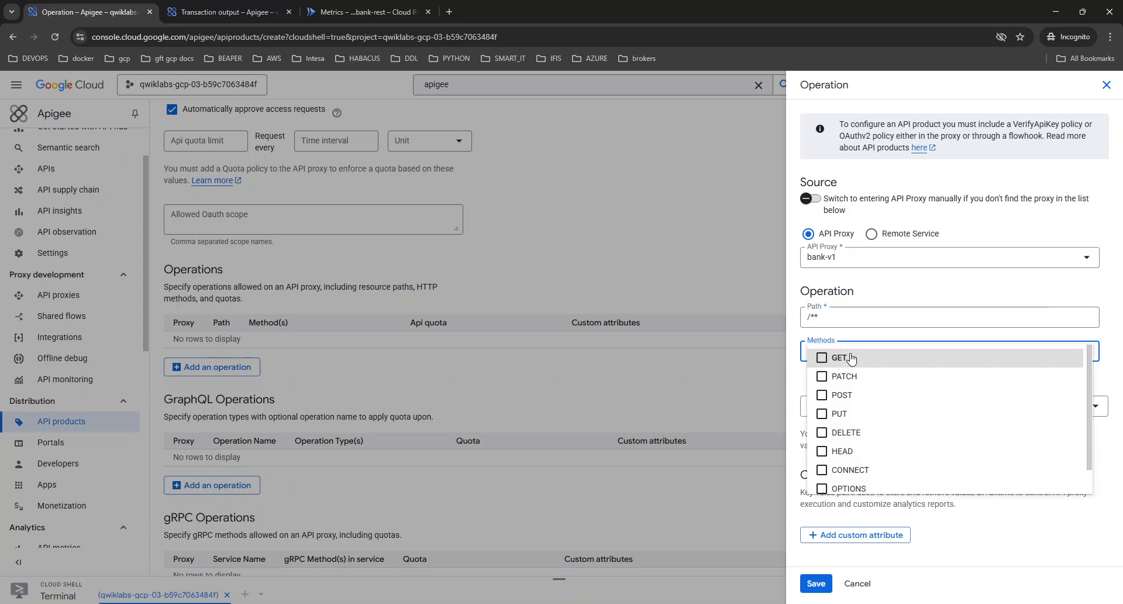
pyautogui.click(843, 357)
pyautogui.click(843, 451)
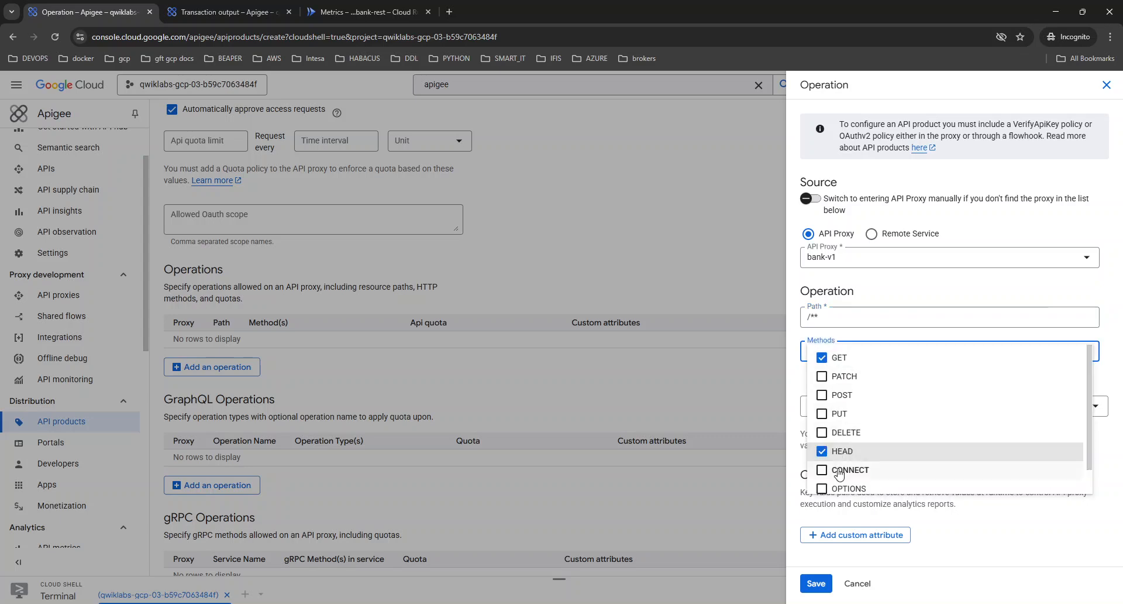
pyautogui.scroll(-1, 843, 459)
pyautogui.click(844, 461)
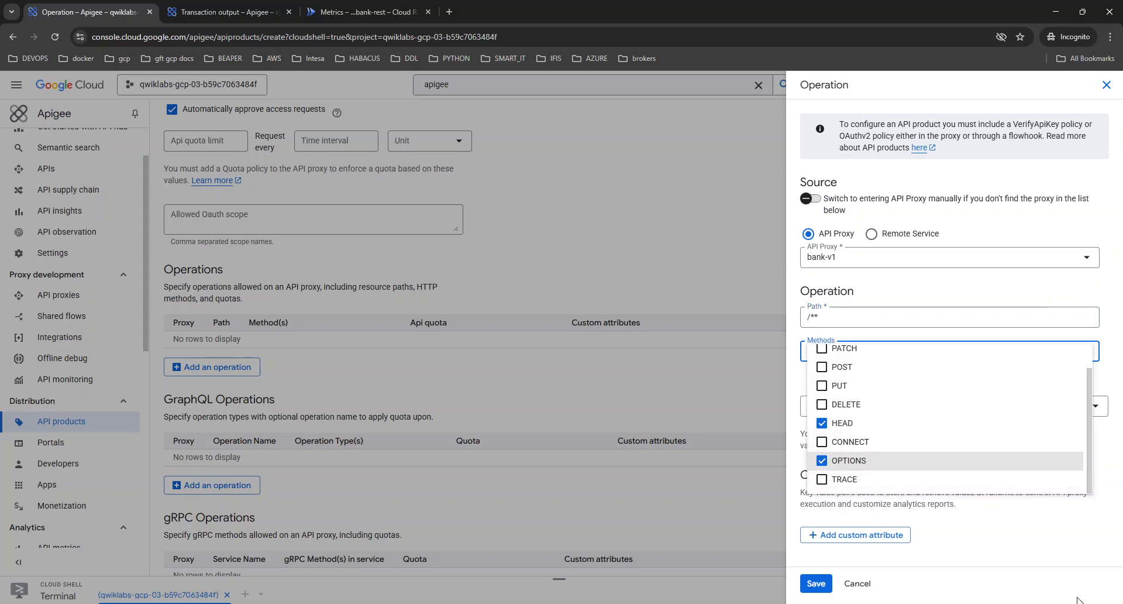
pyautogui.click(1040, 562)
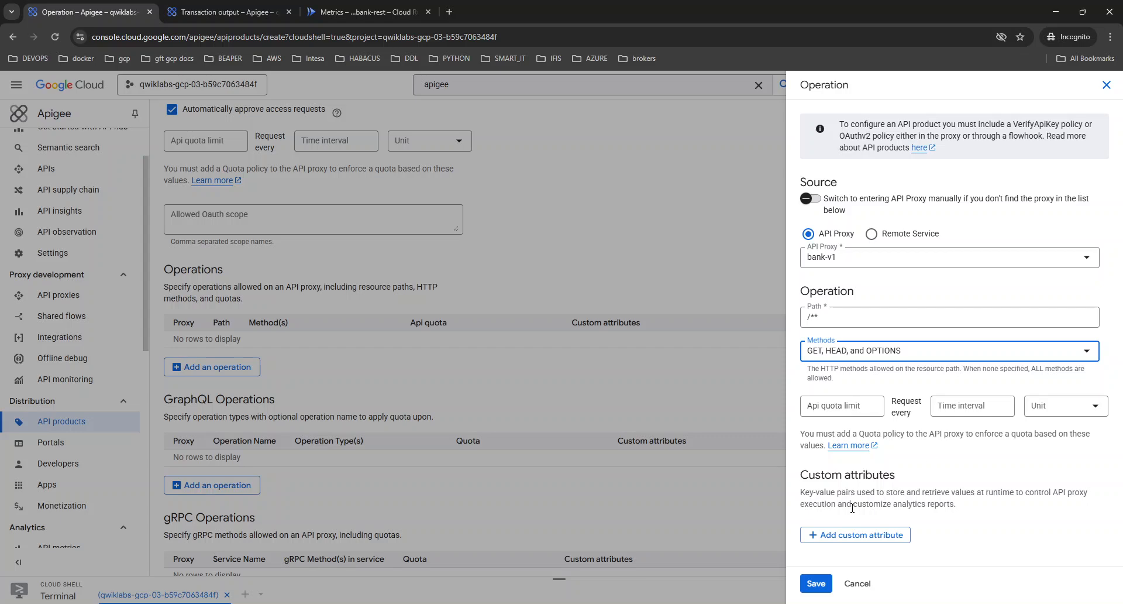
pyautogui.click(817, 584)
# Review the product settings, save the bank-readonly API product and dismiss the notification.
pyautogui.scroll(-2, 408, 455)
pyautogui.scroll(-3, 408, 455)
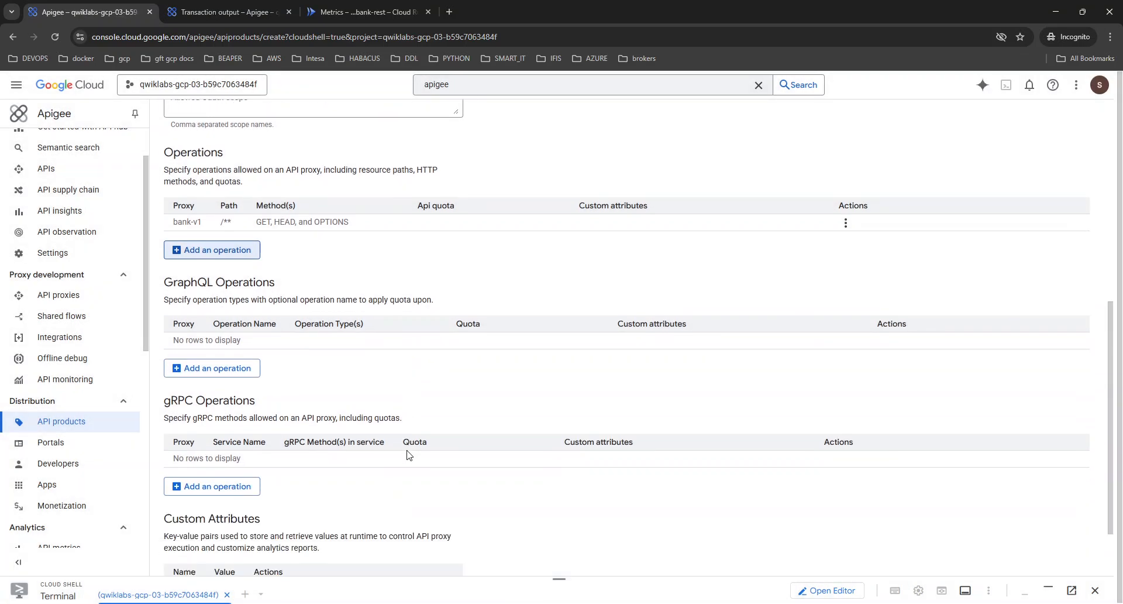
pyautogui.scroll(8, 409, 455)
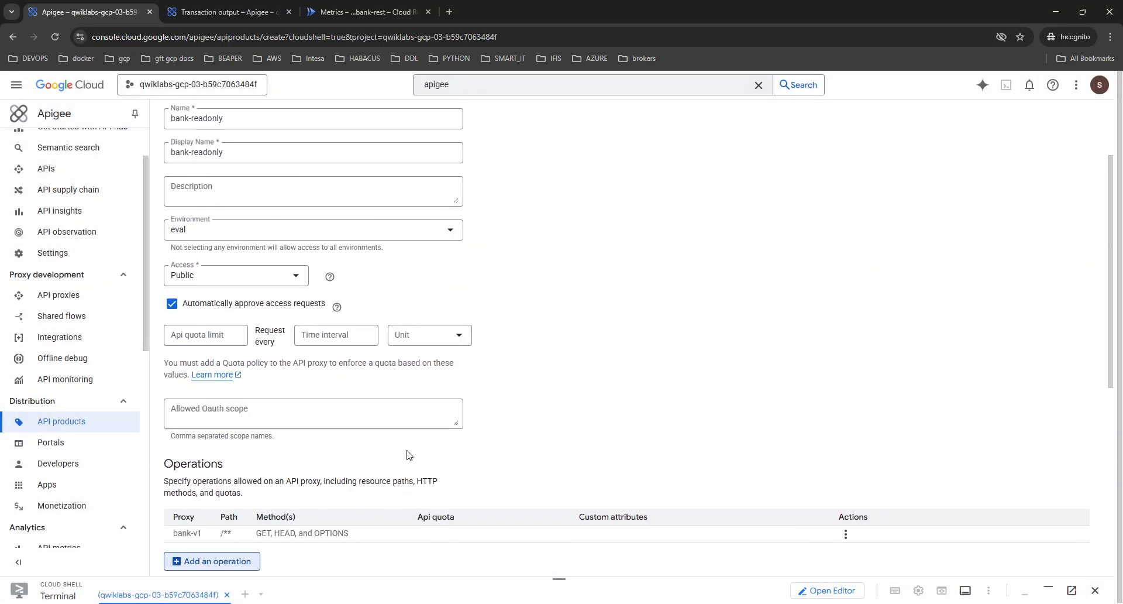
pyautogui.click(331, 157)
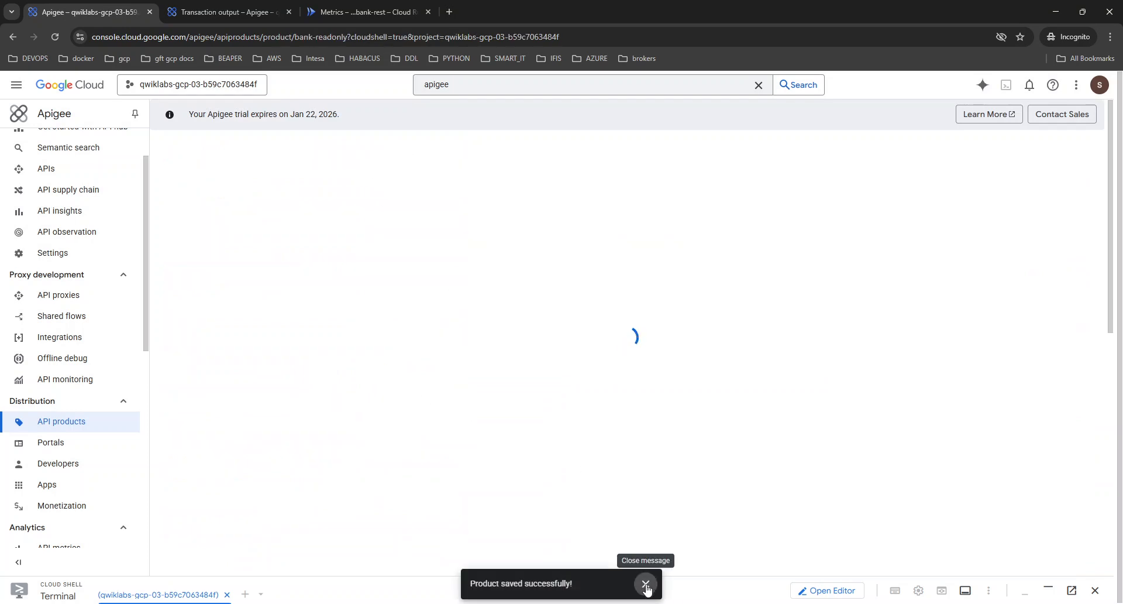
pyautogui.click(646, 585)
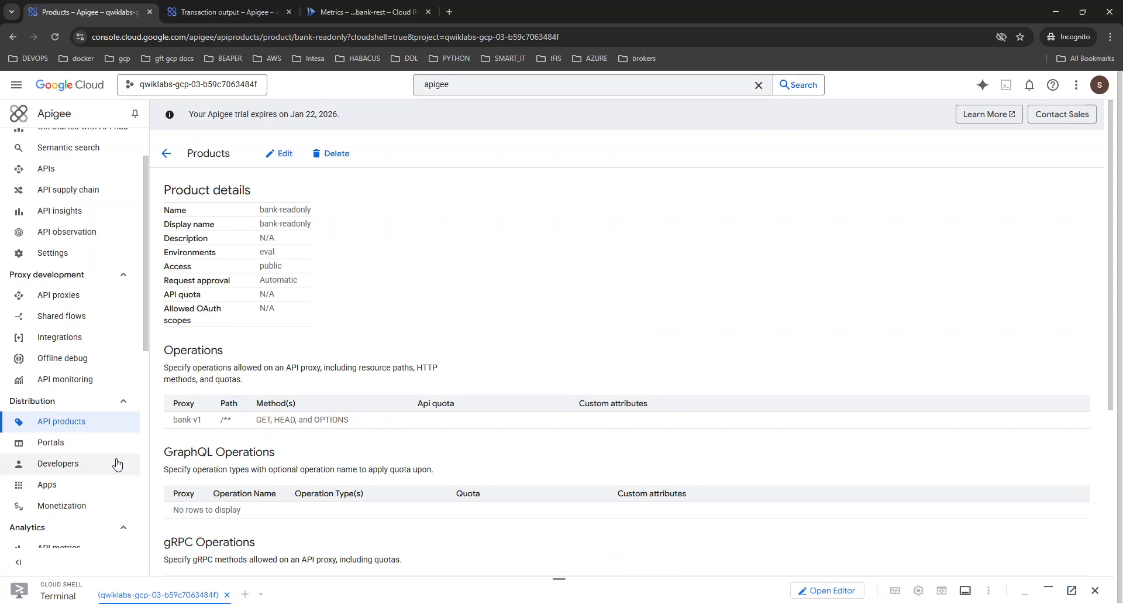
# Start a new developer record and fill in the developer's first and last name with capital initials.
pyautogui.click(74, 464)
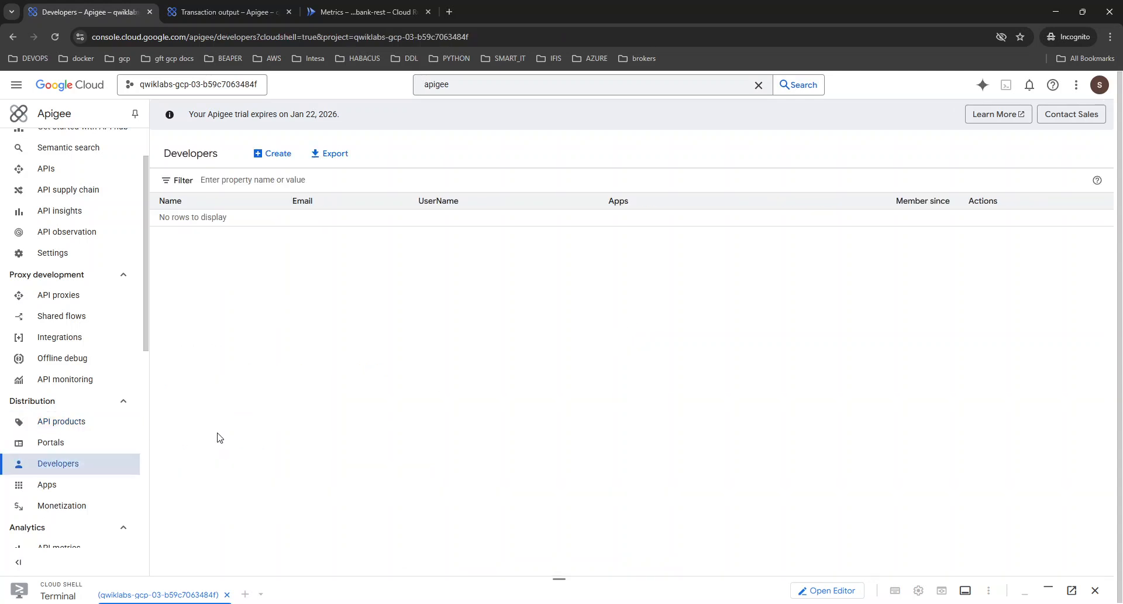
pyautogui.click(272, 155)
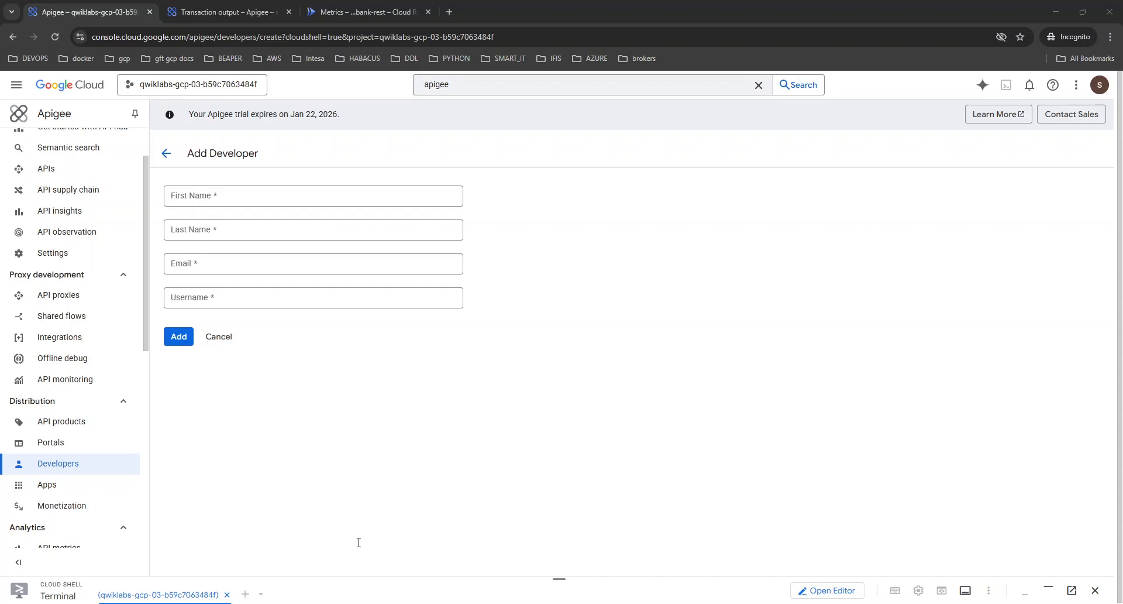
pyautogui.click(243, 205)
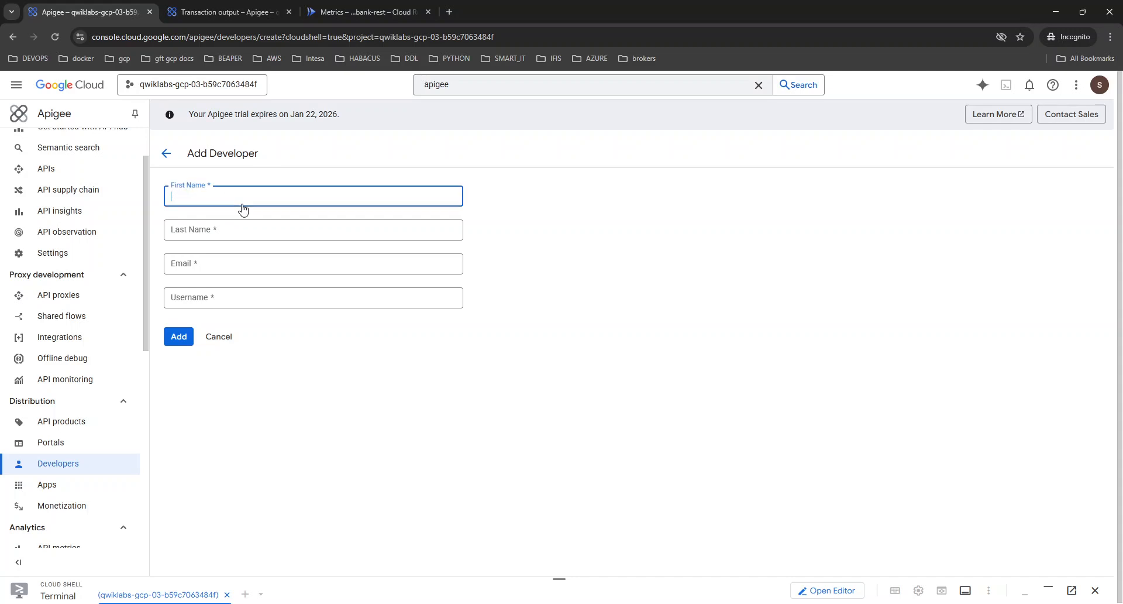
pyautogui.write('joe')
pyautogui.press('Tab')
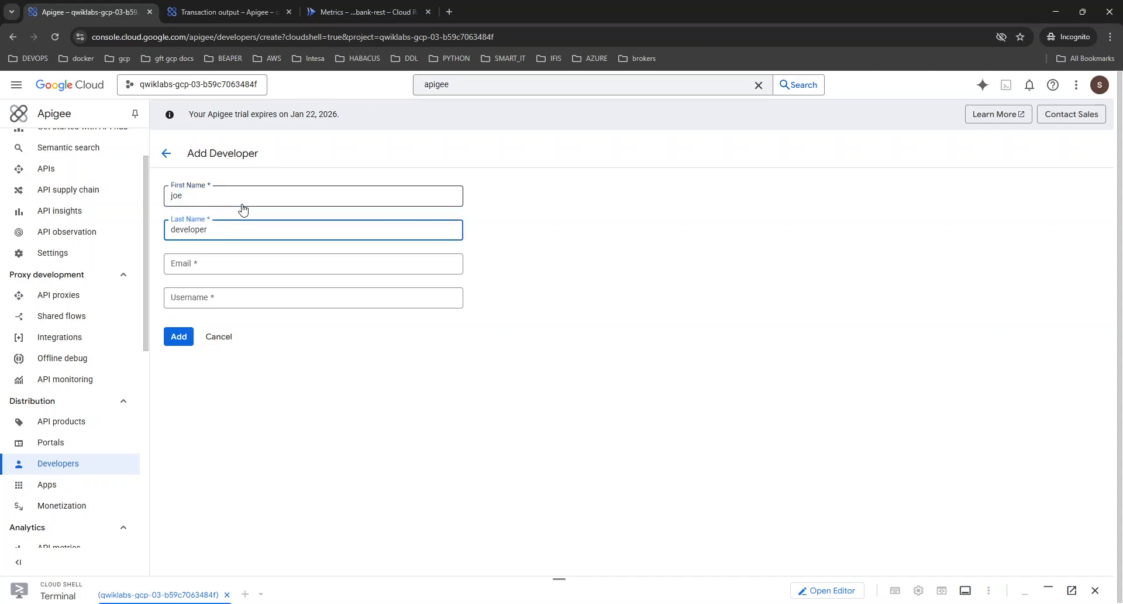
pyautogui.write('d')
pyautogui.press('BackSpace')
pyautogui.write('D')
pyautogui.press('Delete')
pyautogui.click(244, 200)
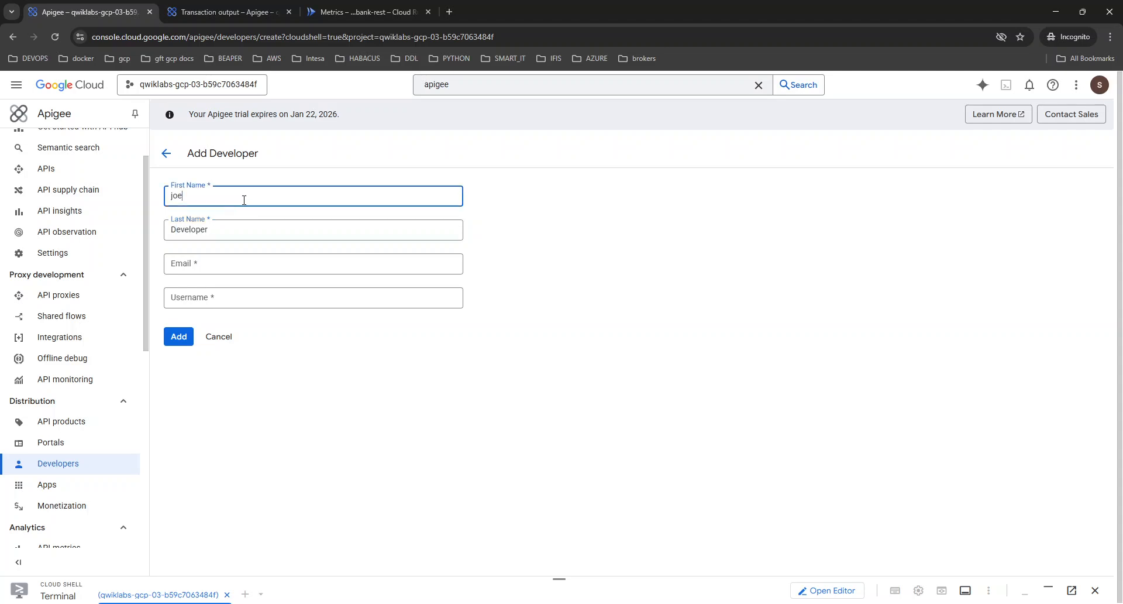
pyautogui.press('Tab')
pyautogui.press('Tab')
pyautogui.press('Tab')
# Fill in the developer's e-mail and username, and add the developer.
pyautogui.click(199, 264)
pyautogui.hotkey('ctrl', 'v')
pyautogui.click(204, 299)
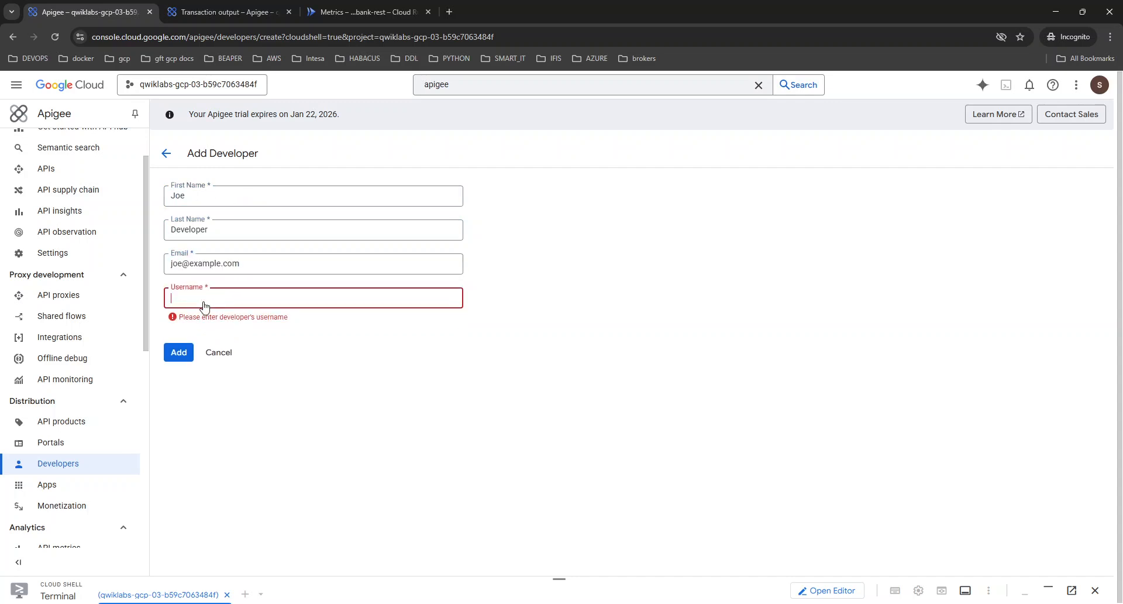
pyautogui.write('joe')
pyautogui.click(180, 339)
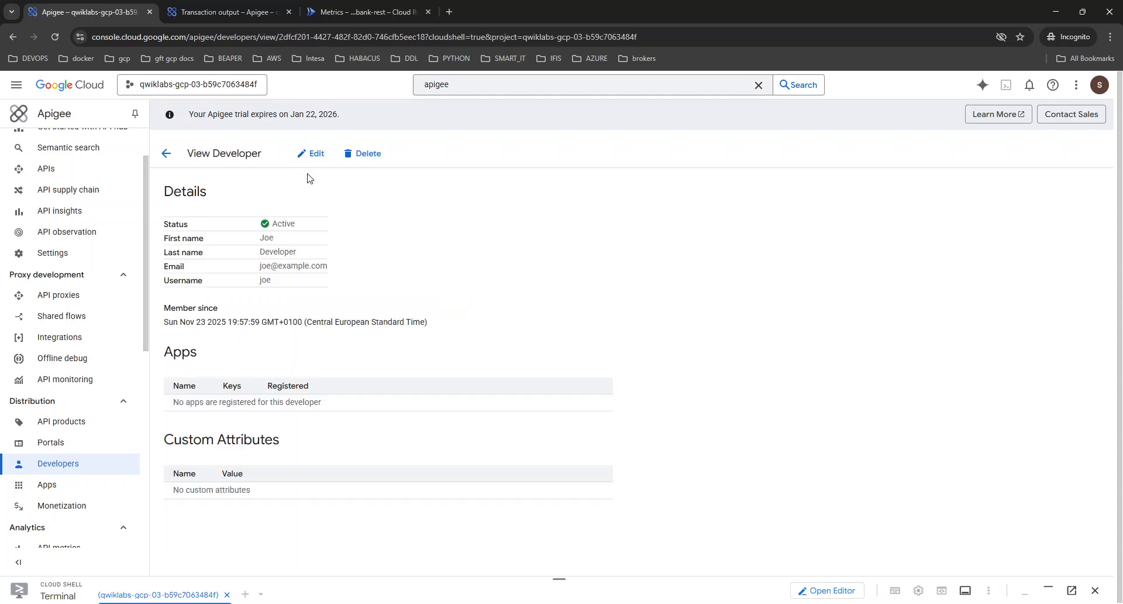
# Start a new app and set both its name and its display name to readonly-app.
pyautogui.click(59, 486)
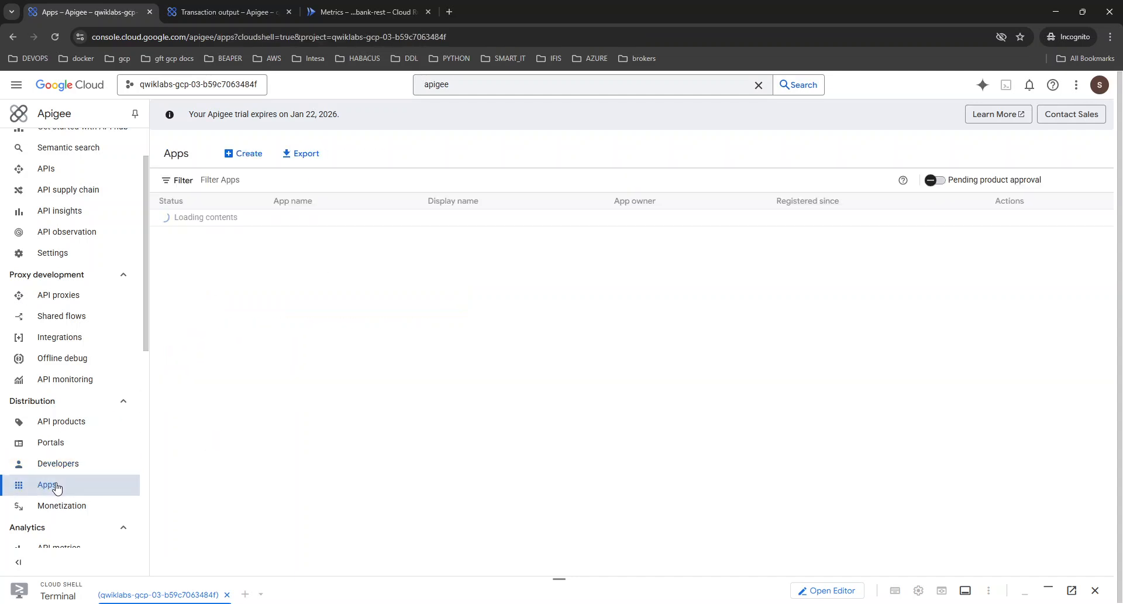
pyautogui.click(250, 153)
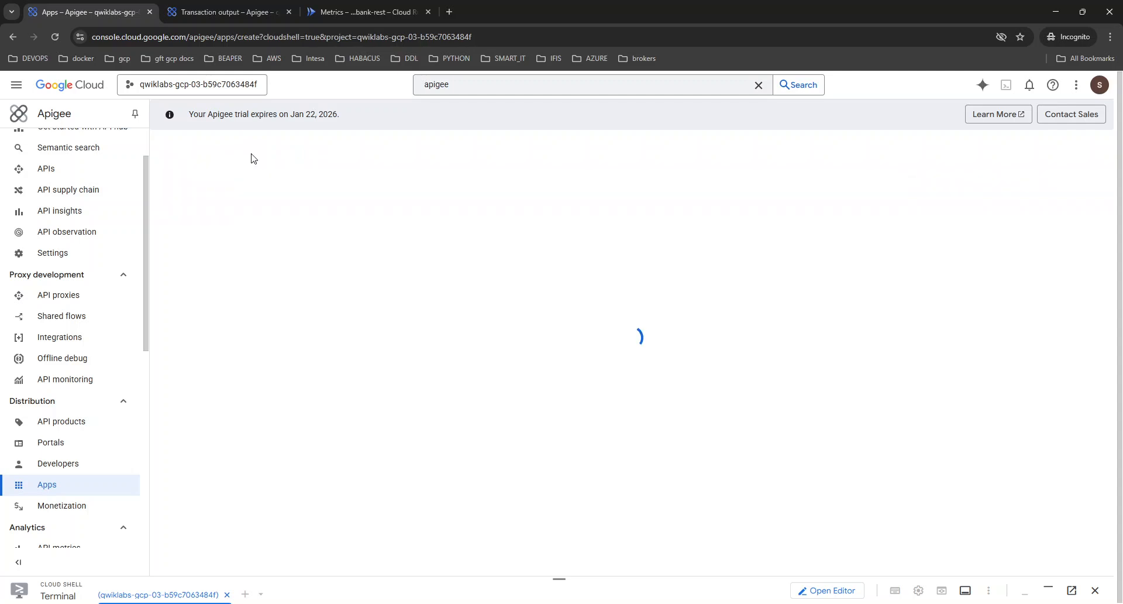
pyautogui.click(223, 231)
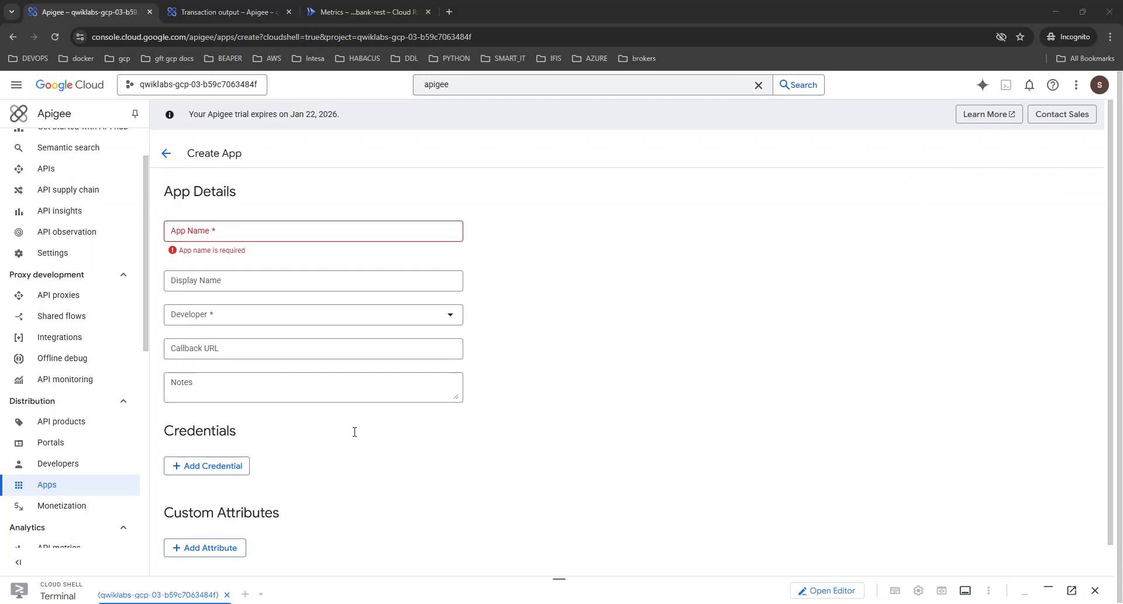
pyautogui.click(223, 231)
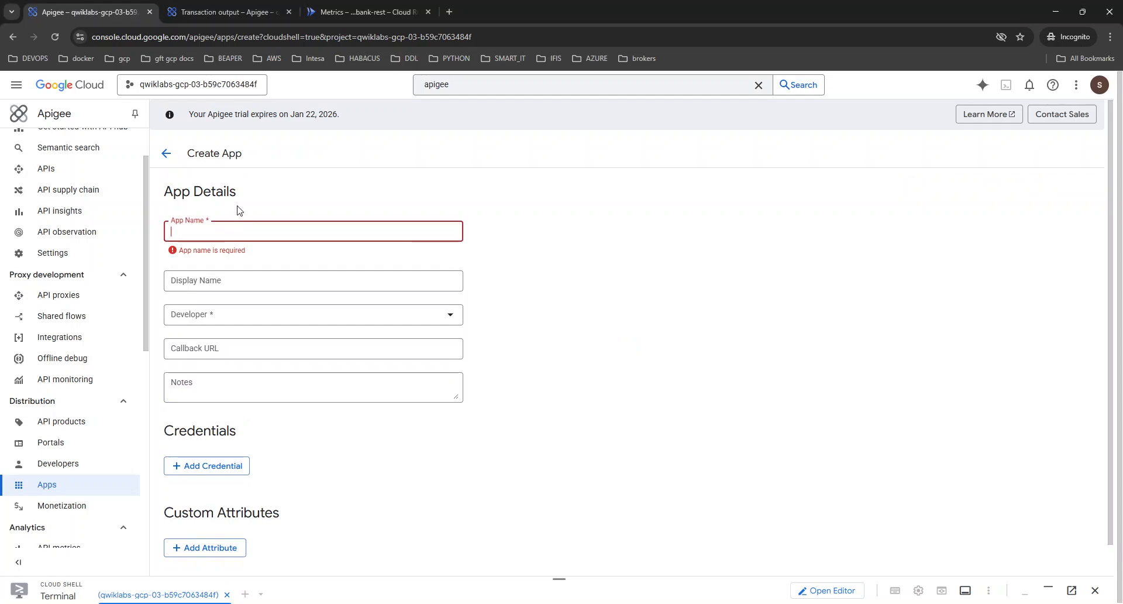
pyautogui.write('readonly-app')
pyautogui.press('Tab')
pyautogui.write('readonly-app')
pyautogui.press('Tab')
# Find the newly registered developer by first name and assign them as the app's developer.
pyautogui.click(261, 305)
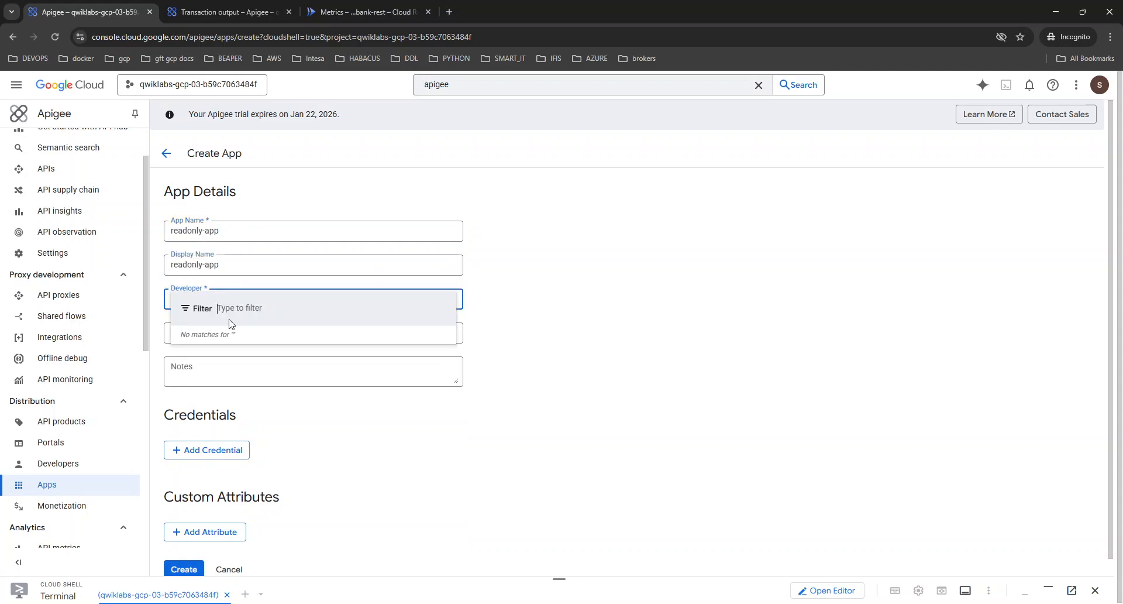
pyautogui.write('joe')
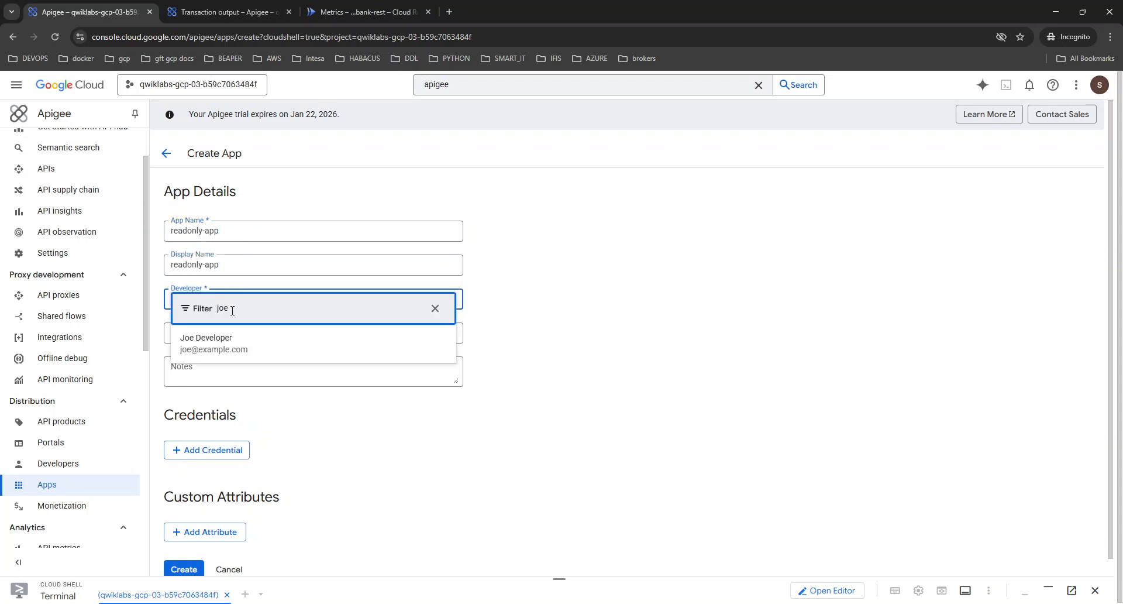
pyautogui.click(232, 337)
pyautogui.click(232, 338)
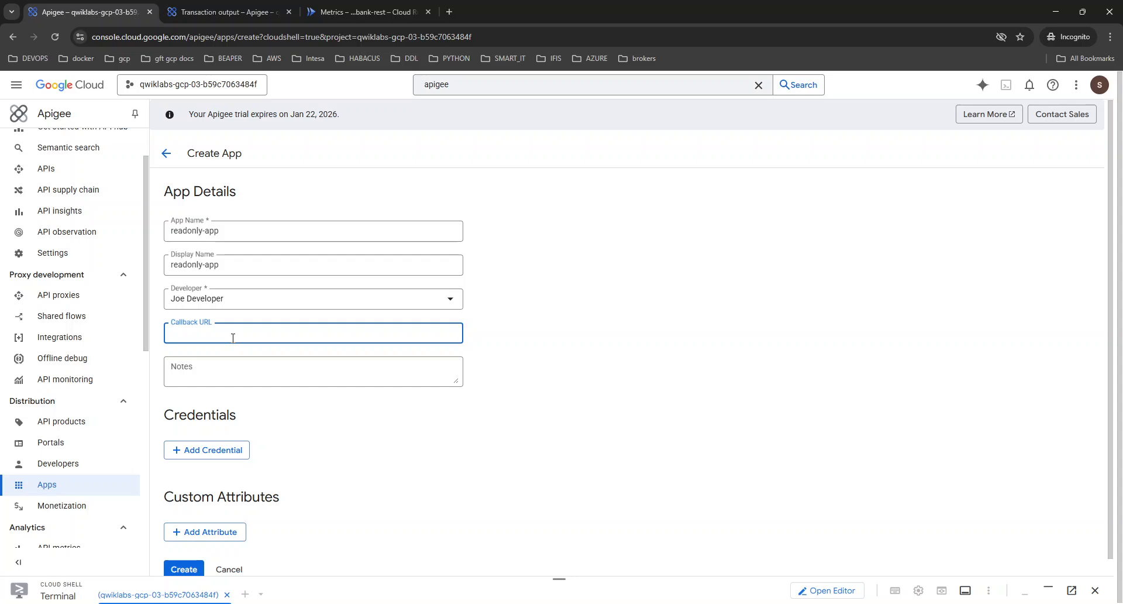
# Add a credential to the app with its expiry set to Never.
pyautogui.scroll(-1, 232, 339)
pyautogui.click(209, 433)
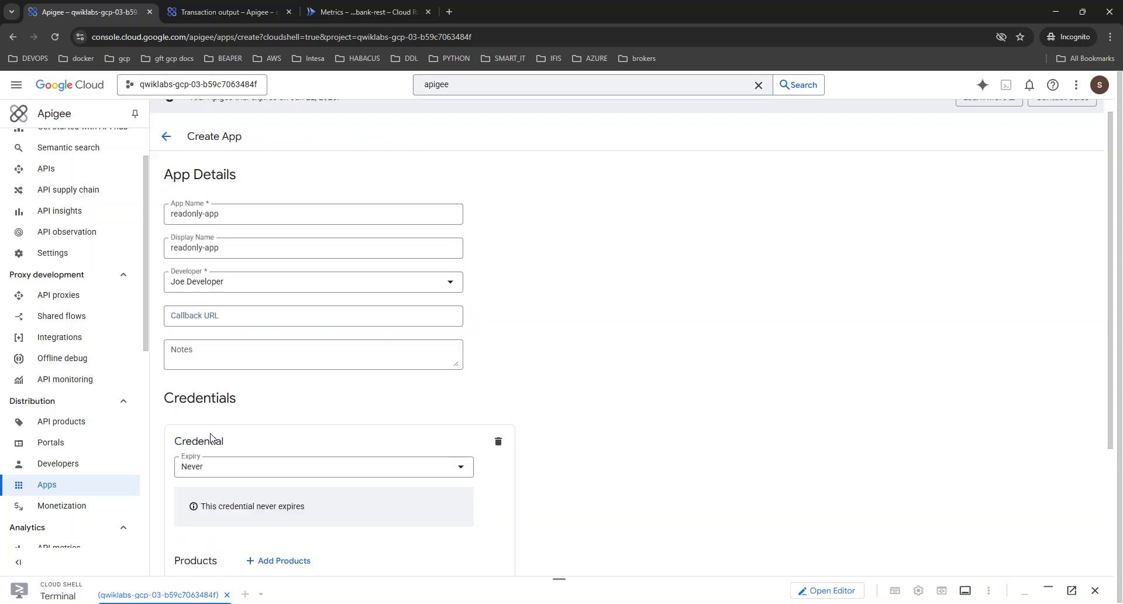
pyautogui.click(211, 472)
pyautogui.click(738, 473)
# Add the bank-readonly product to the app's credential.
pyautogui.scroll(-3, 585, 465)
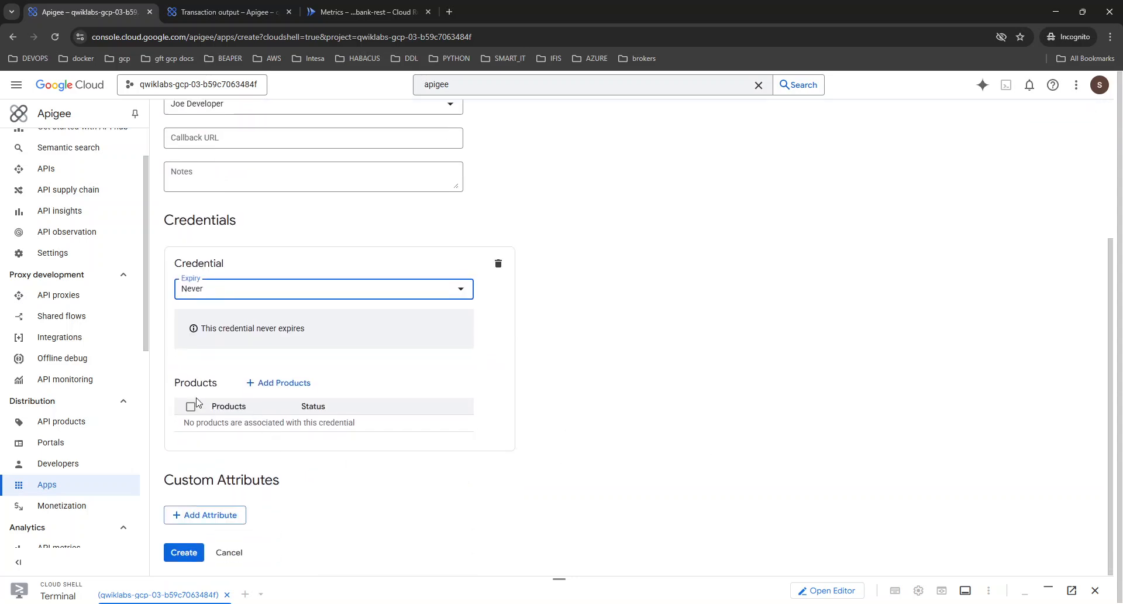
pyautogui.click(266, 383)
pyautogui.click(886, 136)
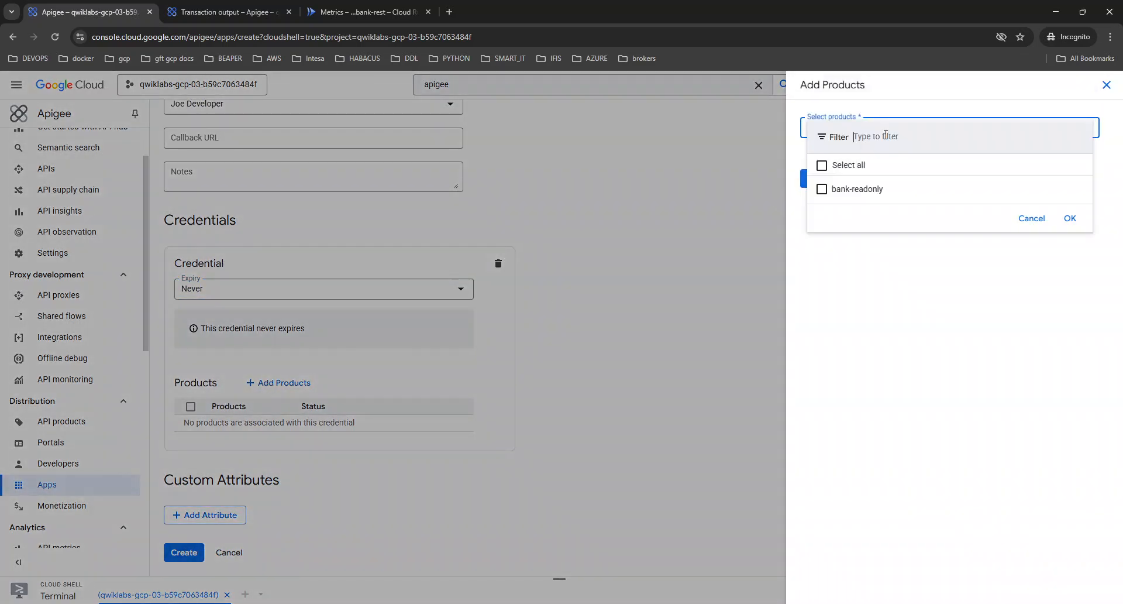
pyautogui.click(846, 189)
pyautogui.click(1070, 218)
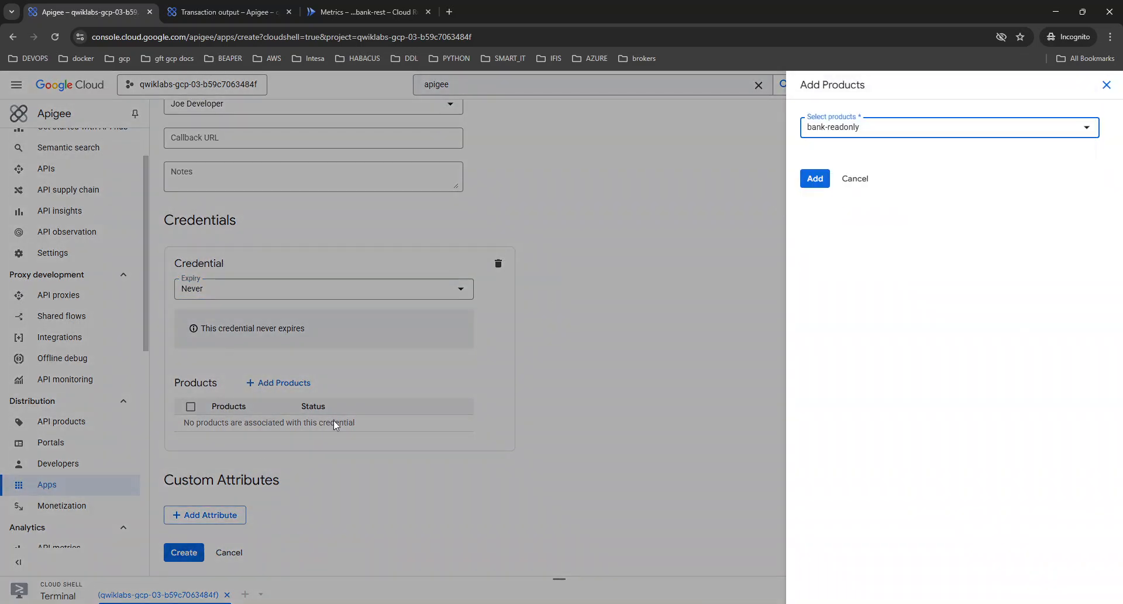
pyautogui.click(819, 178)
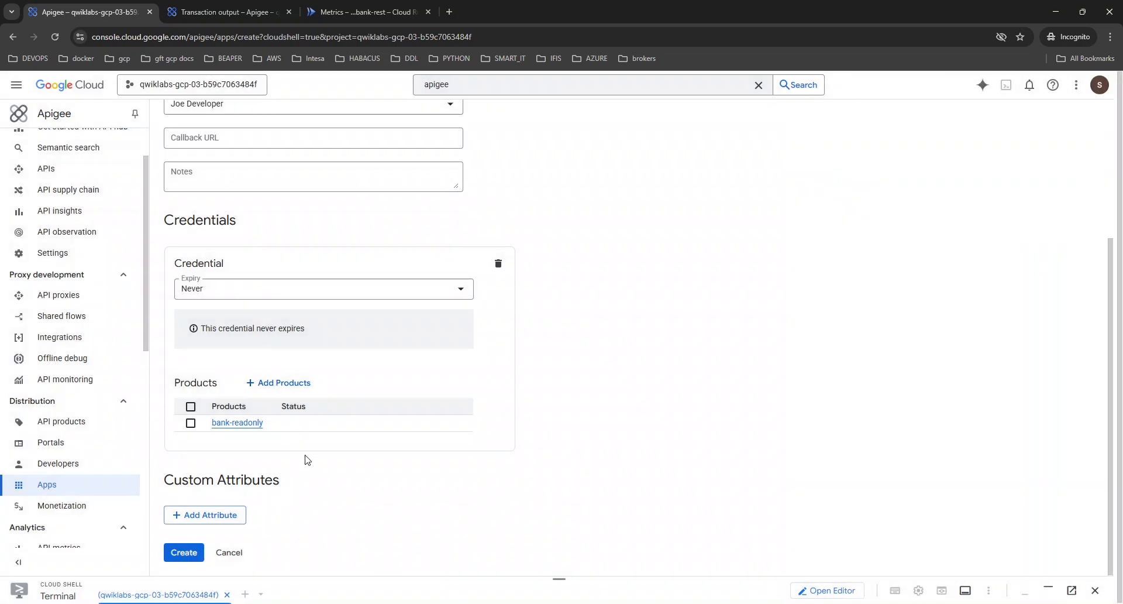
# Approve the bank-readonly product for the credential and create the readonly-app app.
pyautogui.click(191, 407)
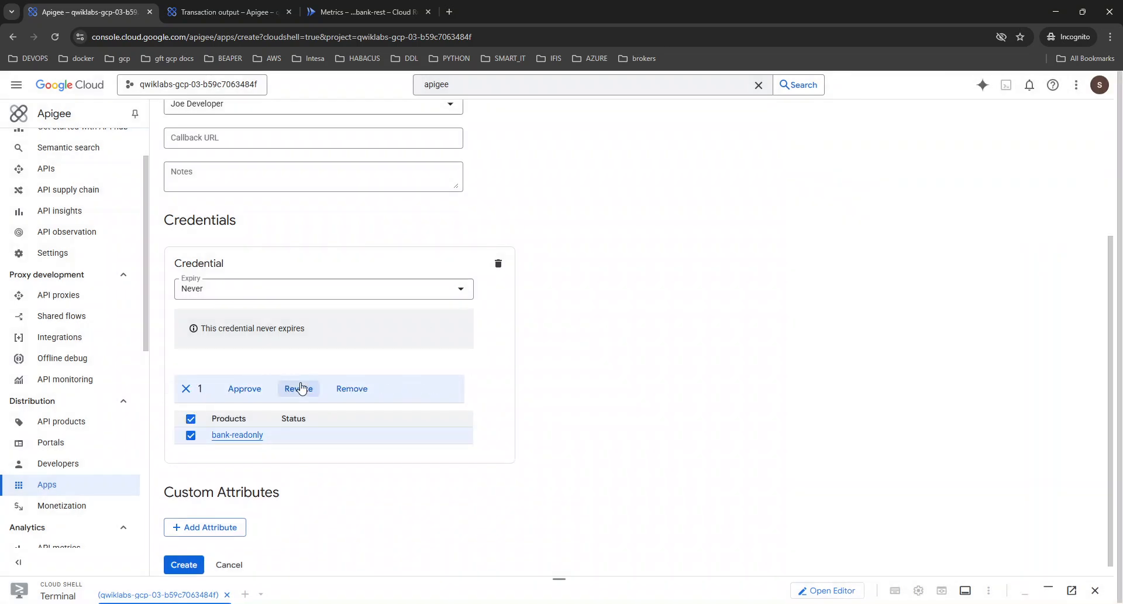
pyautogui.click(246, 388)
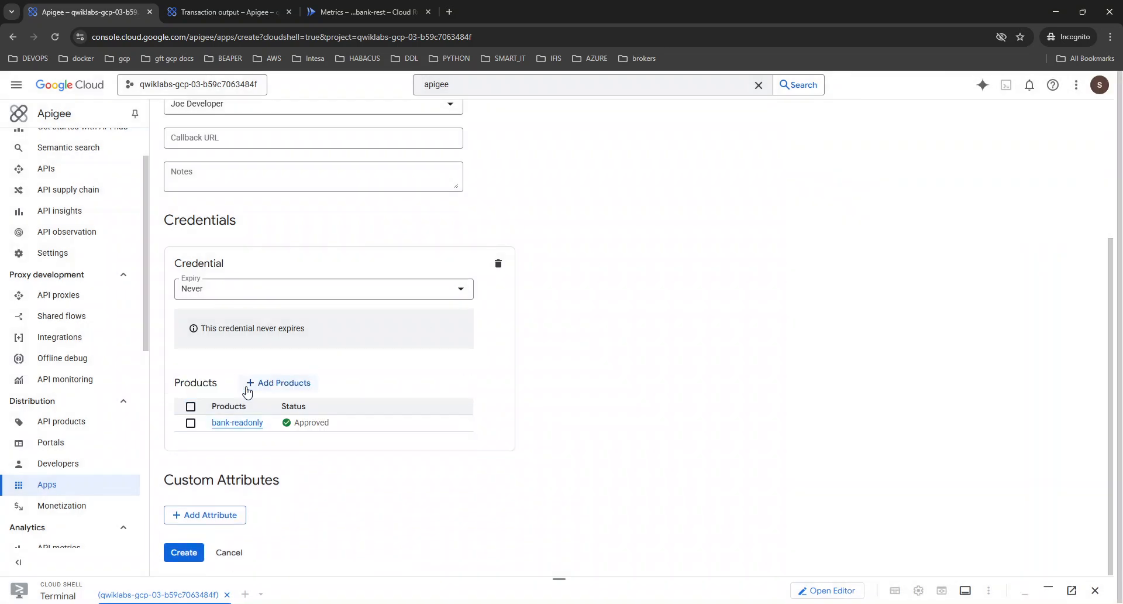
pyautogui.scroll(-2, 352, 431)
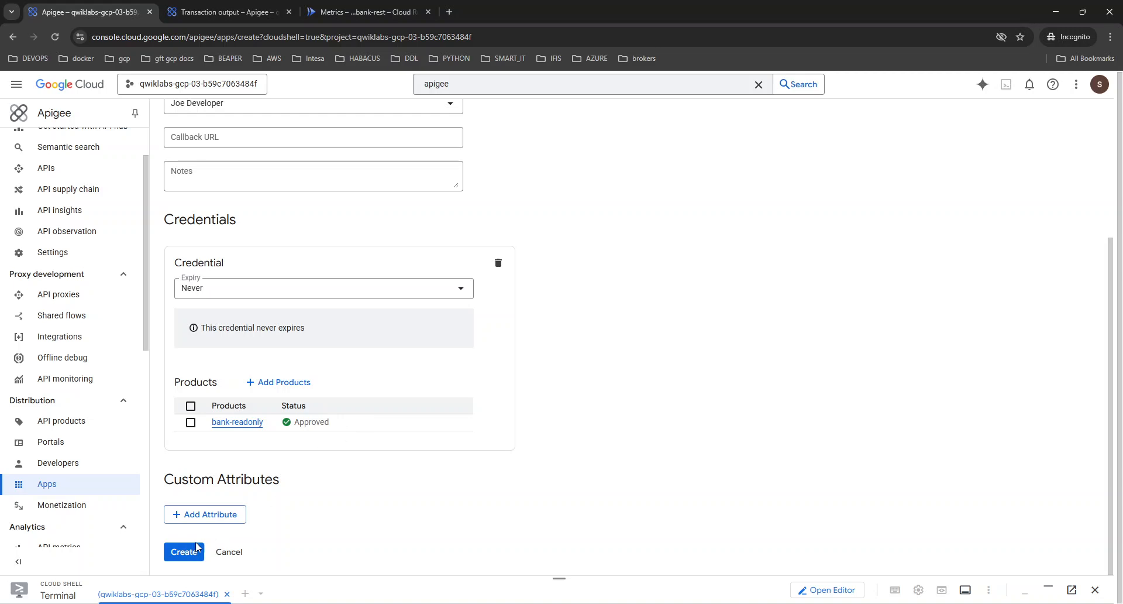
pyautogui.click(187, 556)
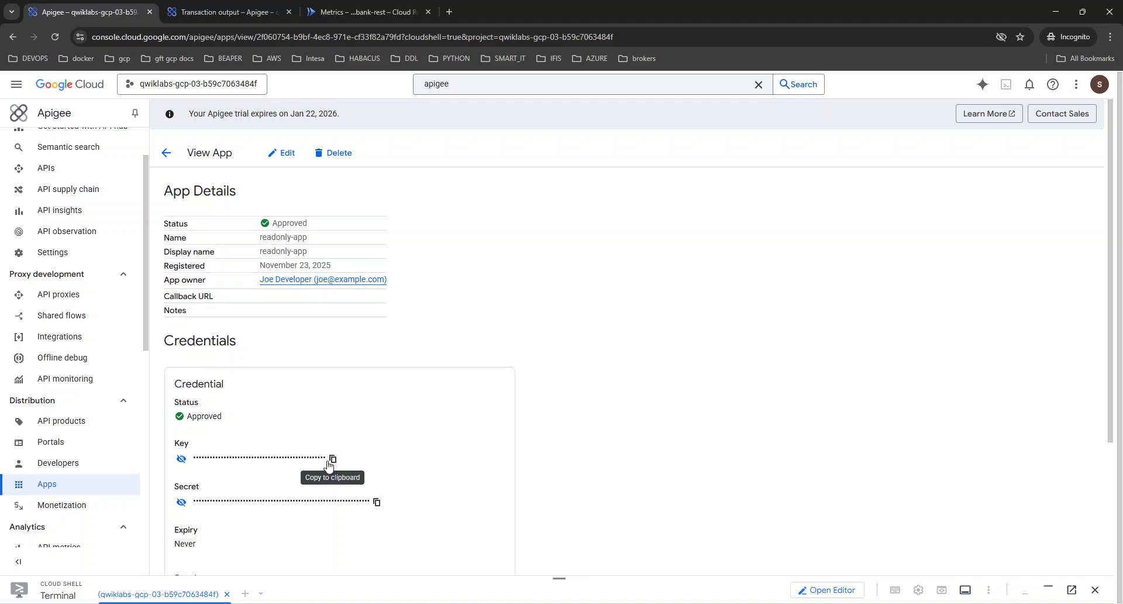
# Reveal the app credential's key, copy it to the clipboard and hide it again.
pyautogui.click(182, 459)
pyautogui.doubleClick(217, 460)
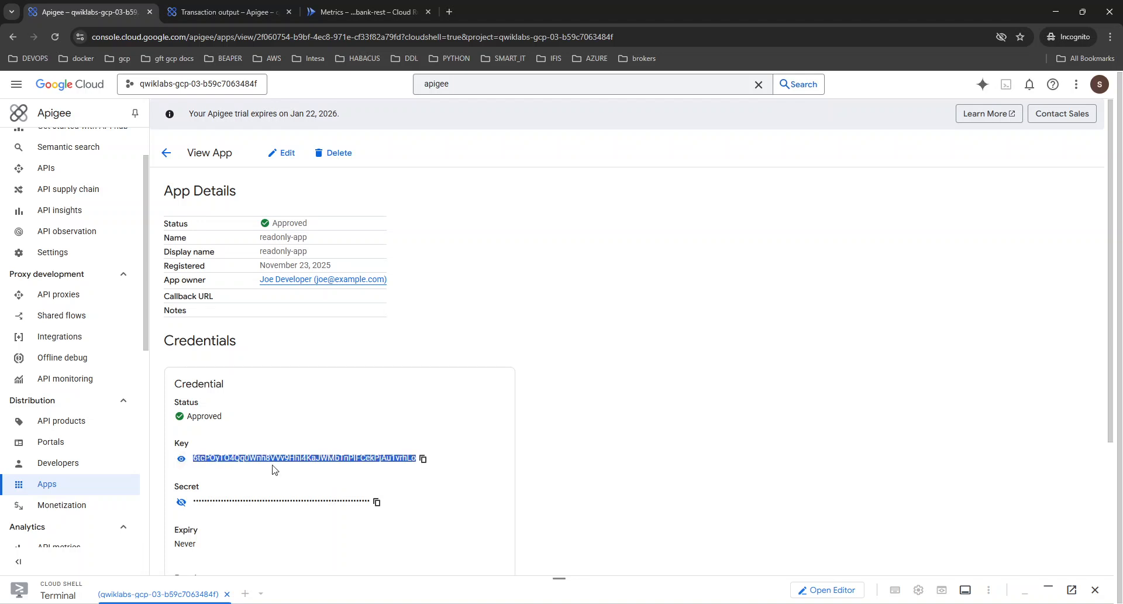
pyautogui.click(423, 459)
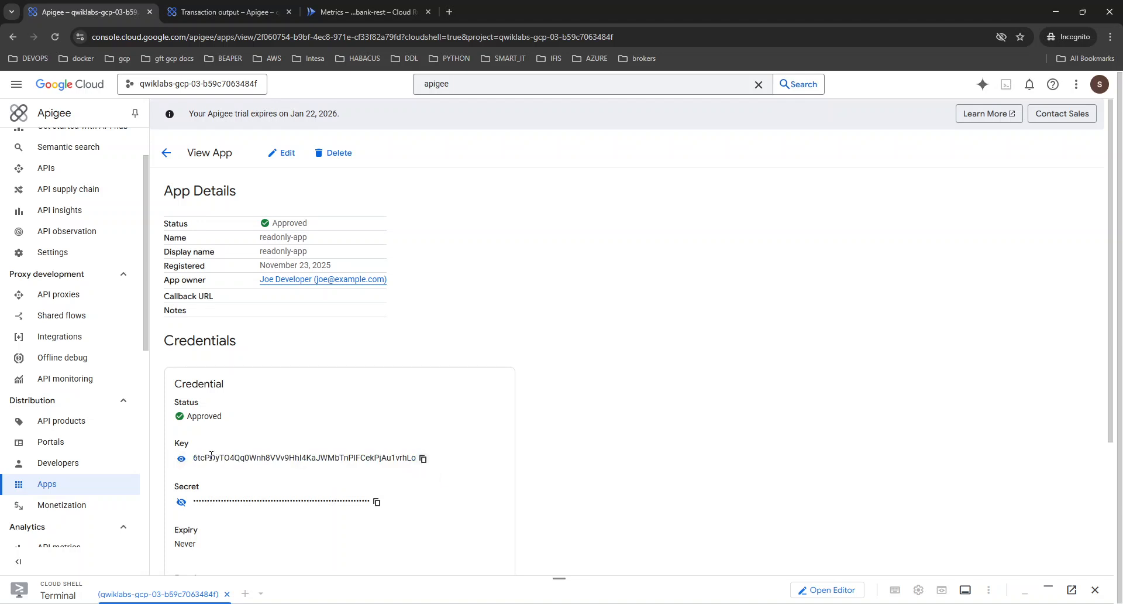
pyautogui.click(181, 459)
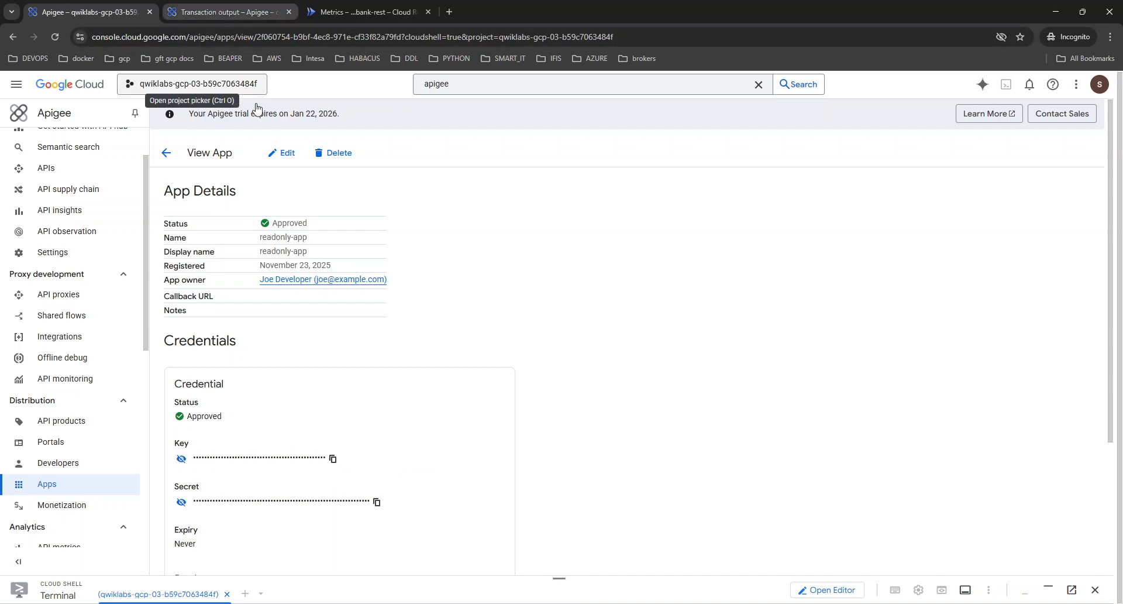
# Clear the Cloud Shell terminal and run the commands that set TEST_VM_ZONE and SSH into apigeex-test-vm with --force-key-file-overwrite.
pyautogui.click(1047, 589)
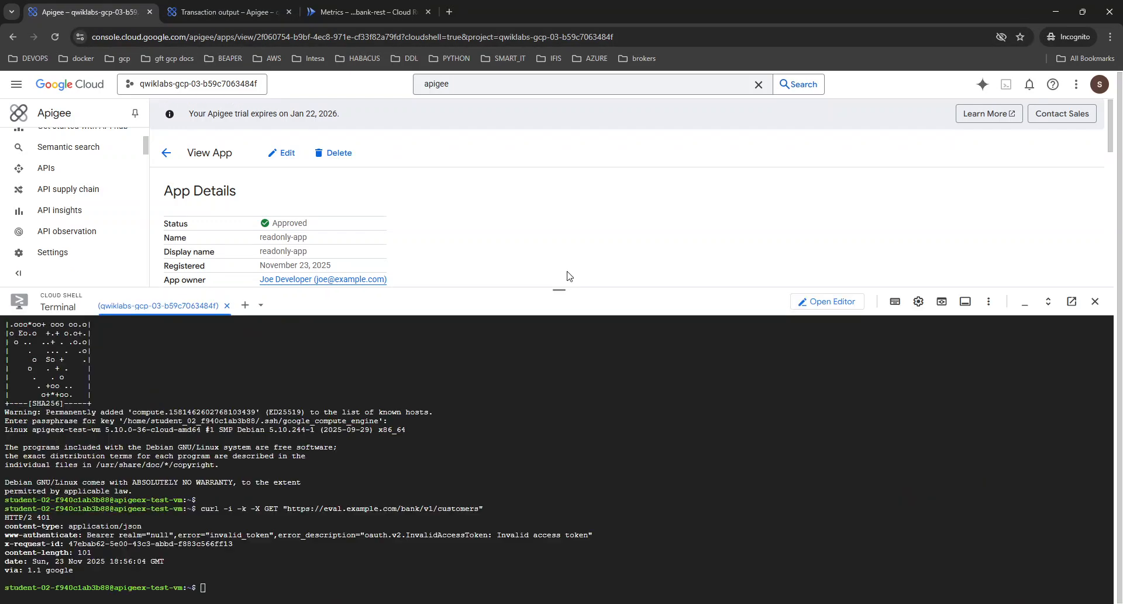
pyautogui.hotkey('ctrl', 'l')
pyautogui.hotkey('alt', 'Tab')
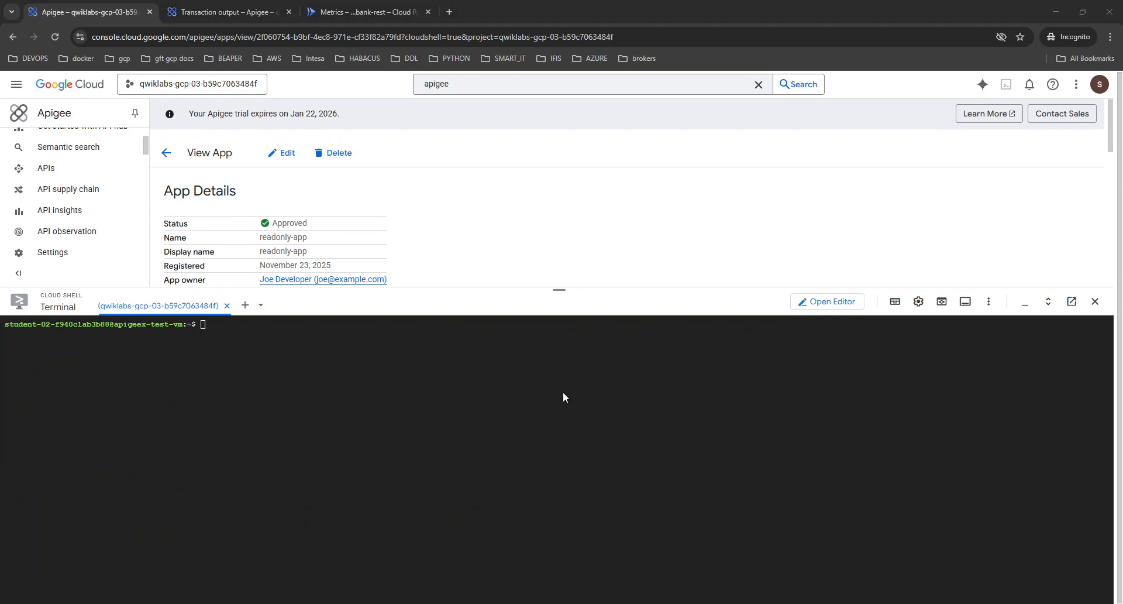
pyautogui.click(488, 423)
pyautogui.press('Return')
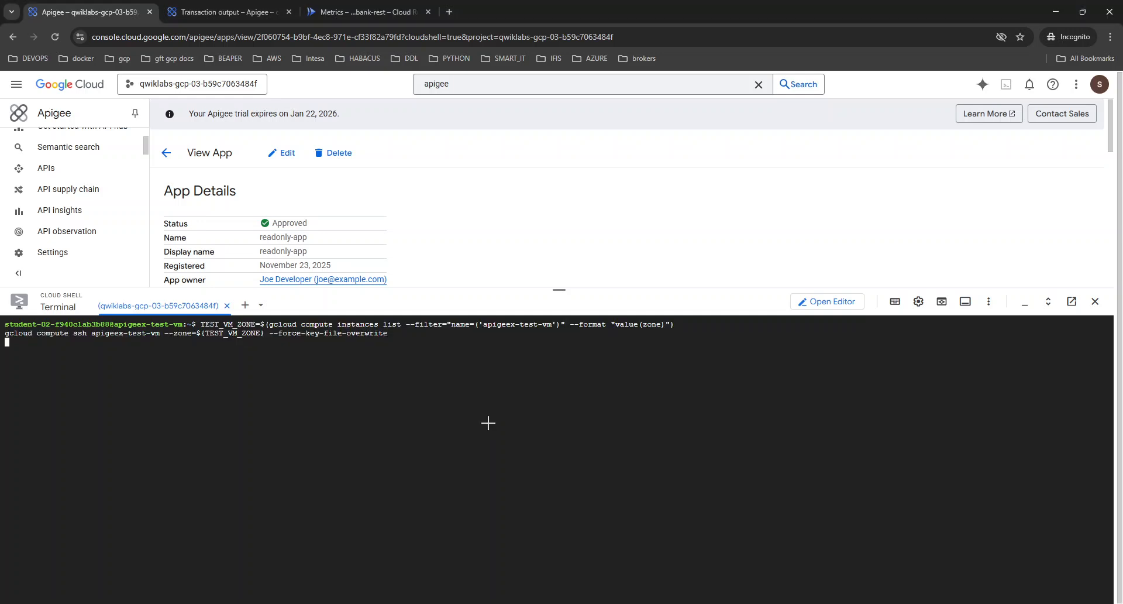
# Agree to generate the SSH key pair, go through its passphrase prompts and log in to apigeex-test-vm.
pyautogui.write('y')
pyautogui.press('Return')
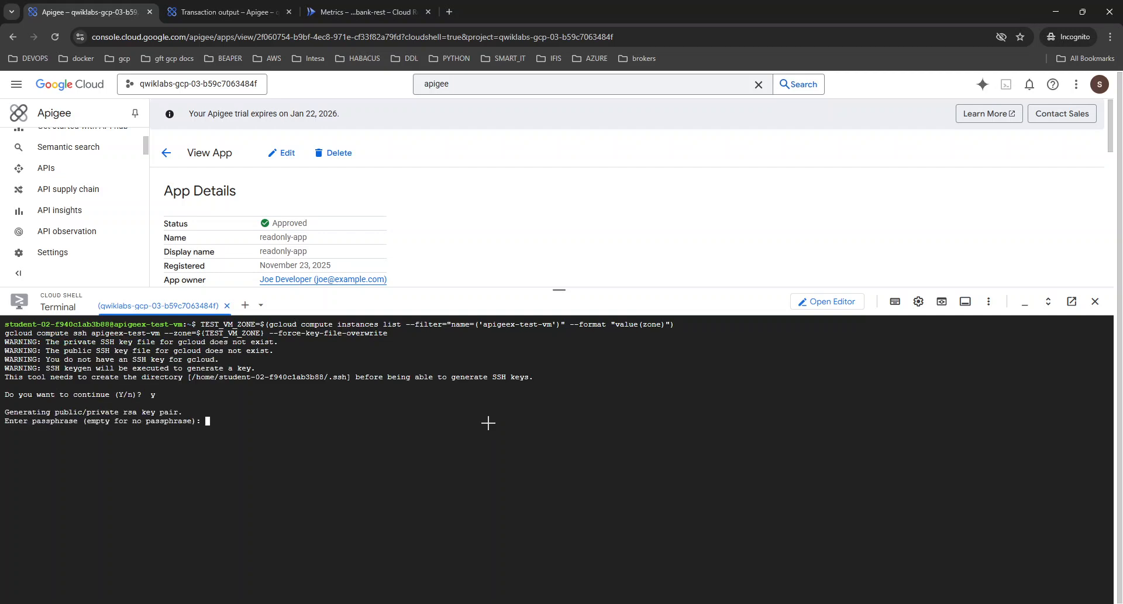
pyautogui.press('Return')
pyautogui.press('Return')
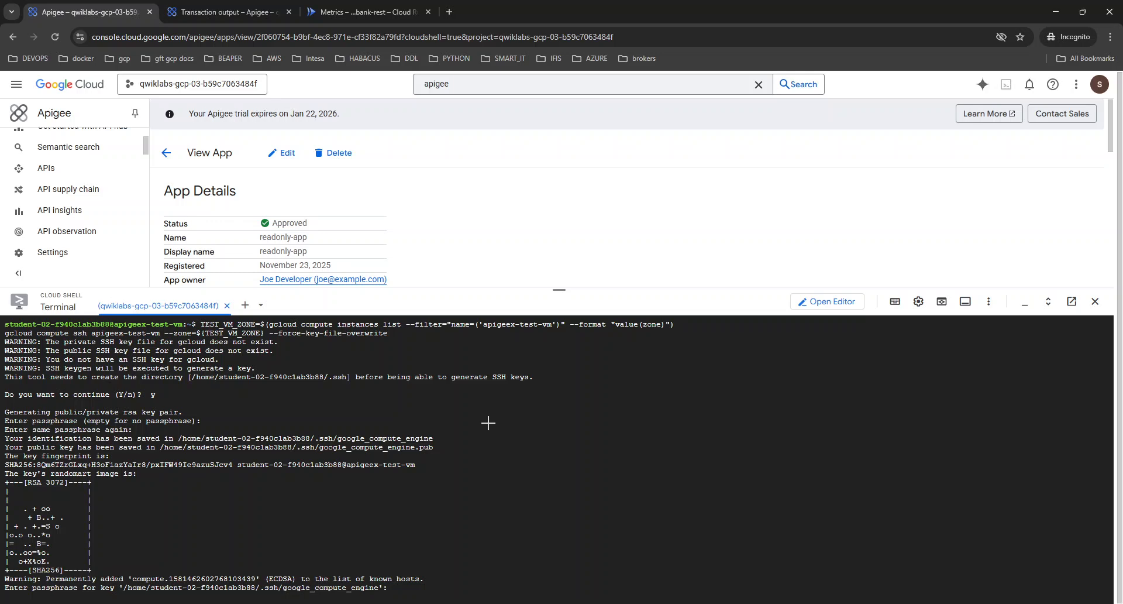
pyautogui.press('Return')
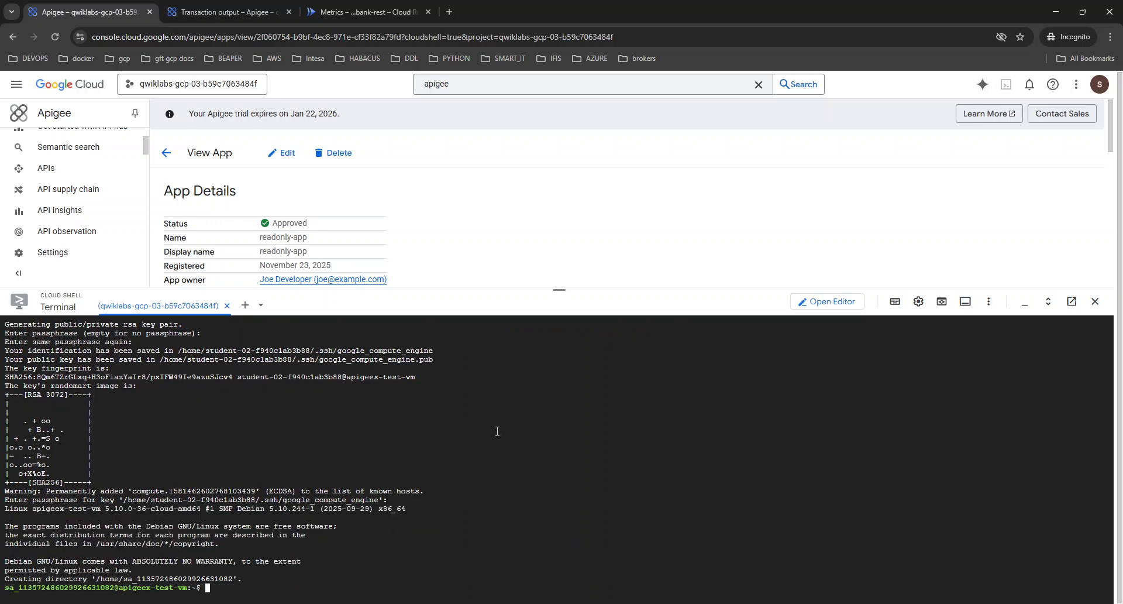
# Clear the terminal, export and print PROJECT_ID, CONSUMER_KEY and CONSUMER_SECRET for readonly-app, and bring up the app's credentials for comparison.
pyautogui.hotkey('ctrl', 'l')
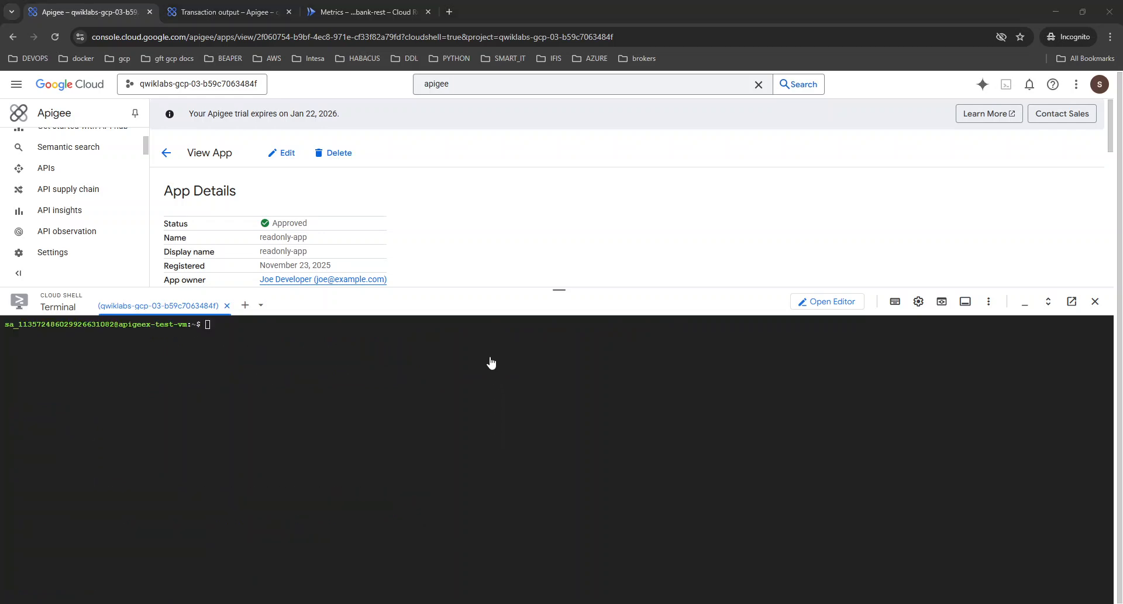
pyautogui.click(591, 468)
pyautogui.hotkey('ctrl', 'v')
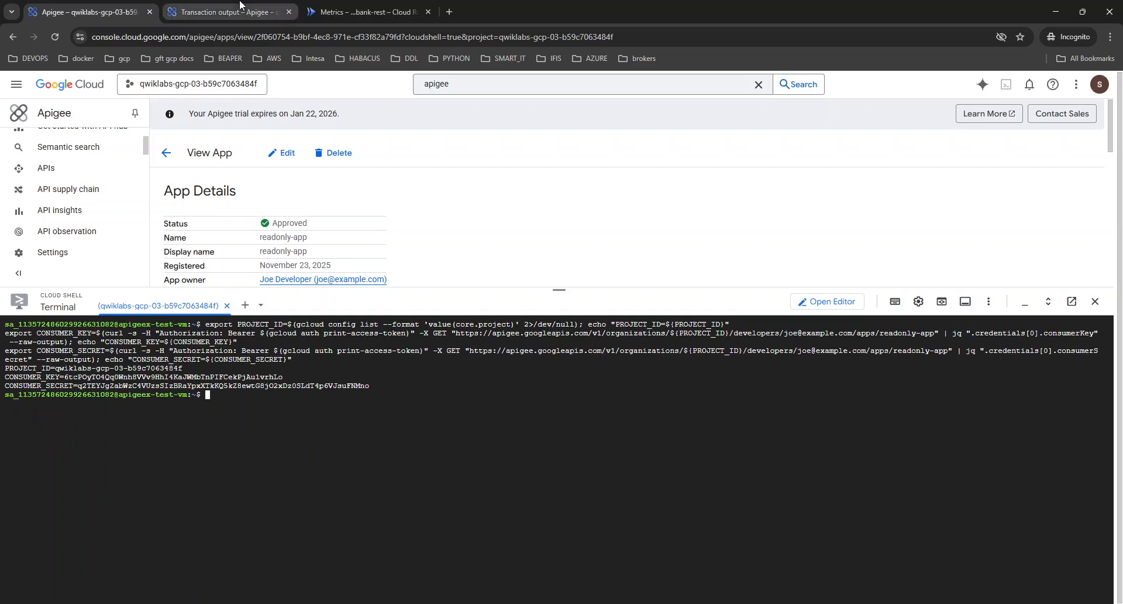
pyautogui.scroll(-2, 414, 253)
pyautogui.scroll(-3, 414, 252)
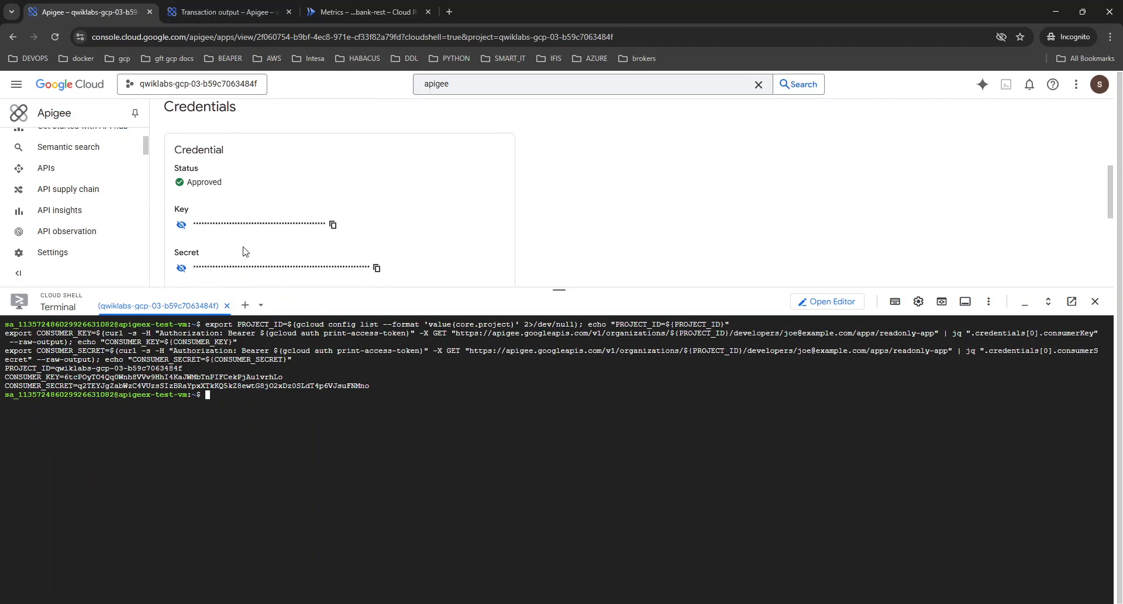
# Reveal the app credential's key and search the page for the CONSUMER_KEY line printed in the terminal.
pyautogui.click(179, 226)
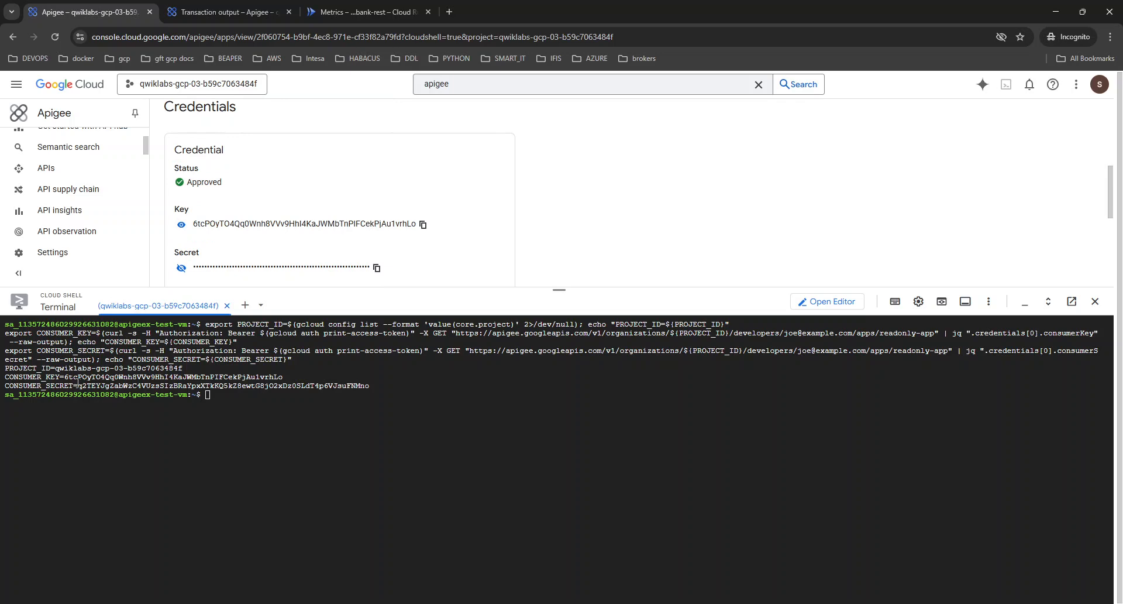
pyautogui.doubleClick(269, 378)
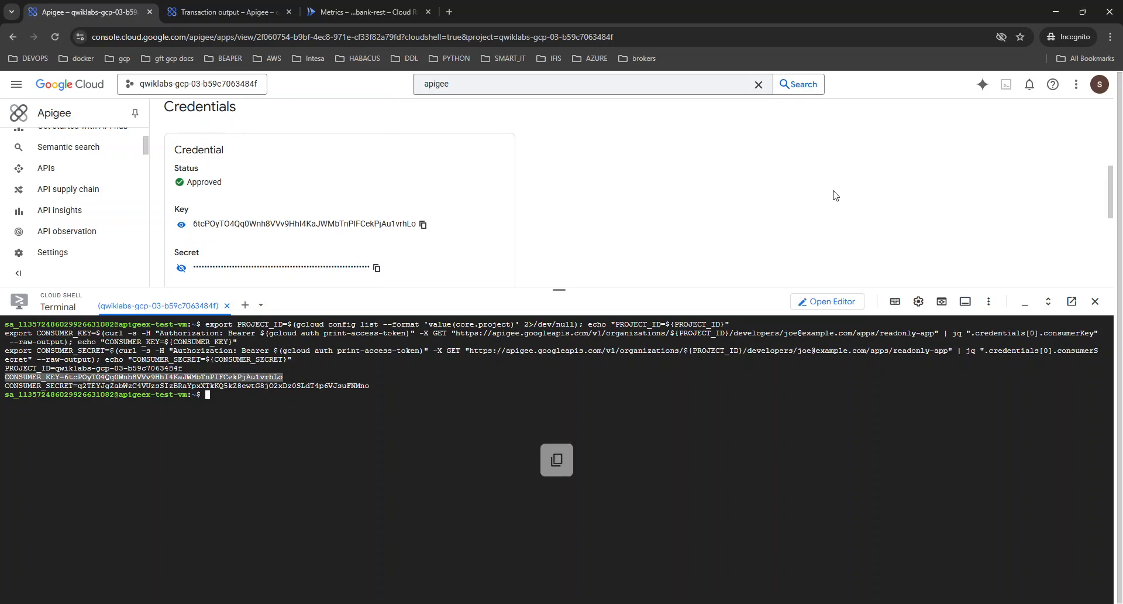
pyautogui.hotkey('ctrl', 'f')
pyautogui.hotkey('ctrl', 'v')
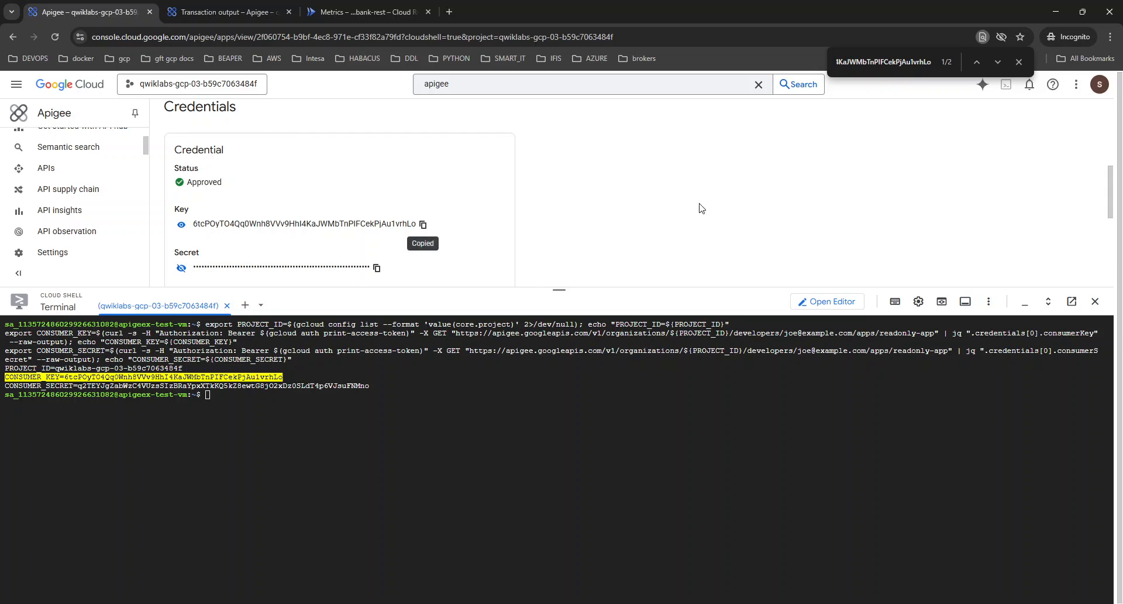
# Remove the CONSUMER_KEY= prefix from the page search to compare the bare key value with the app's credential.
pyautogui.scroll(1, 841, 176)
pyautogui.scroll(-1, 462, 275)
pyautogui.click(870, 61)
pyautogui.press('Home')
pyautogui.press('Delete')
pyautogui.press('Delete')
pyautogui.press('Delete')
pyautogui.press('Delete')
pyautogui.press('Delete')
pyautogui.press('Delete')
pyautogui.press('Delete')
pyautogui.press('Delete')
pyautogui.press('Delete')
pyautogui.press('Delete')
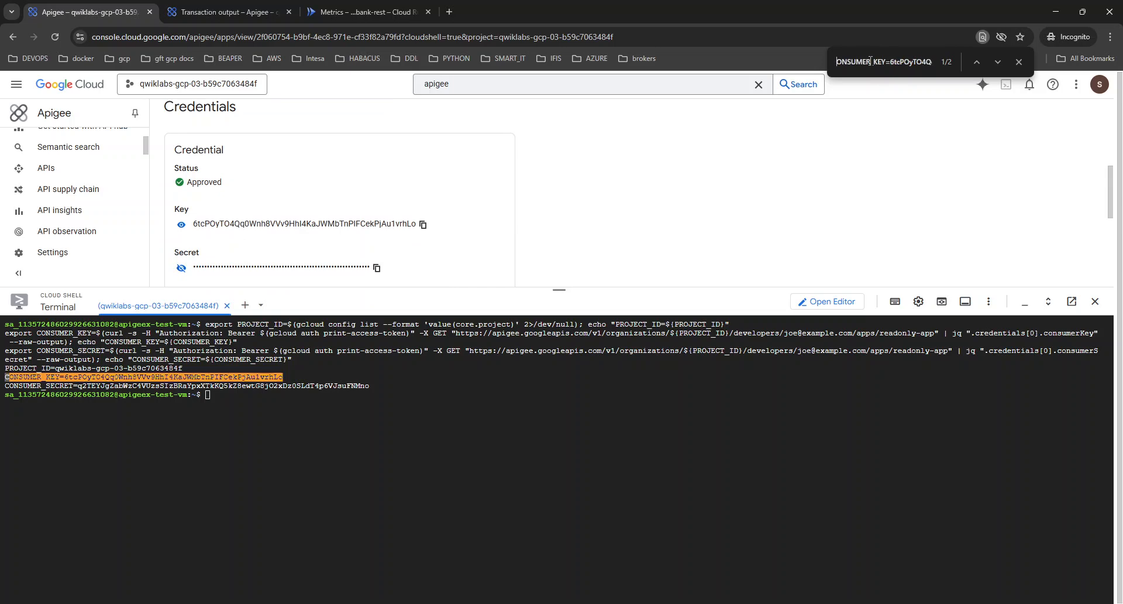
pyautogui.press('Delete')
pyautogui.press('Delete')
pyautogui.press('Delete')
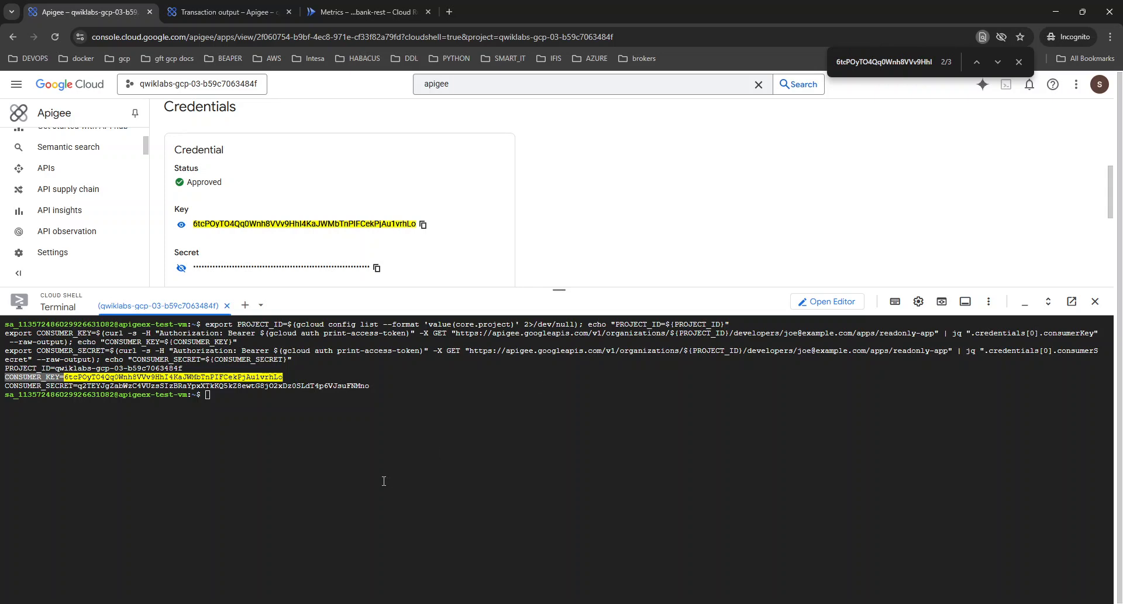
pyautogui.click(402, 452)
pyautogui.hotkey('ctrl', 'l')
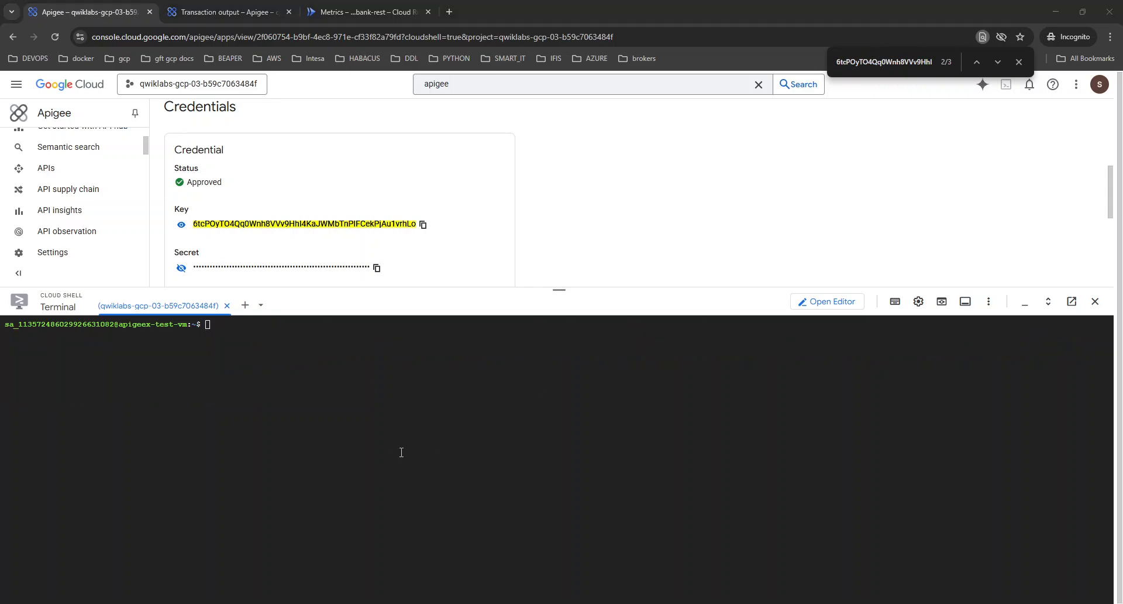
pyautogui.click(488, 423)
pyautogui.hotkey('ctrl', 'v')
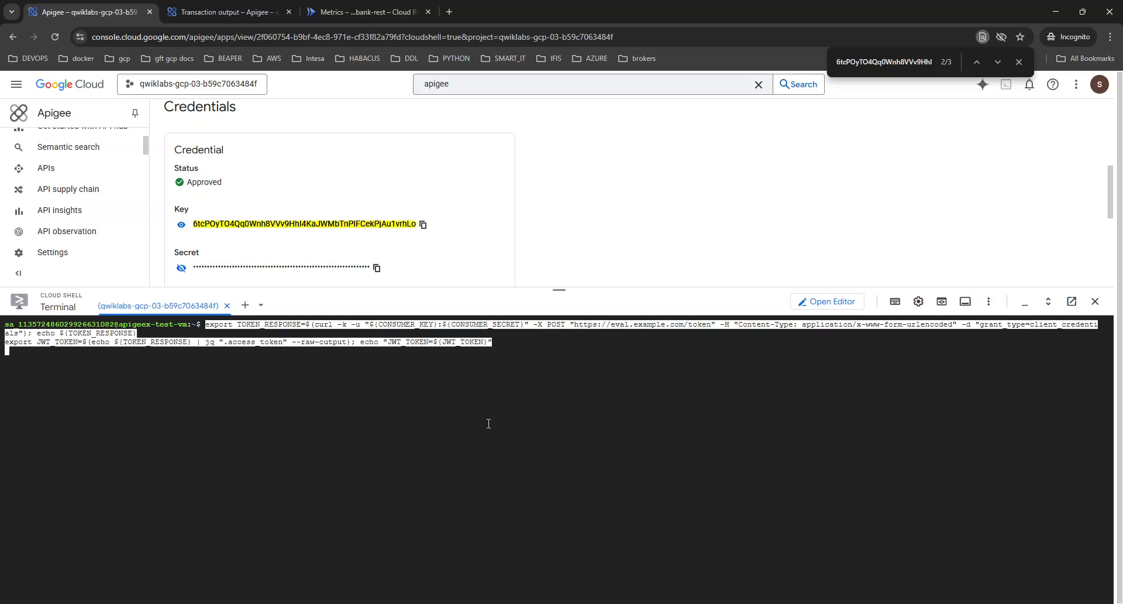
pyautogui.press('Return')
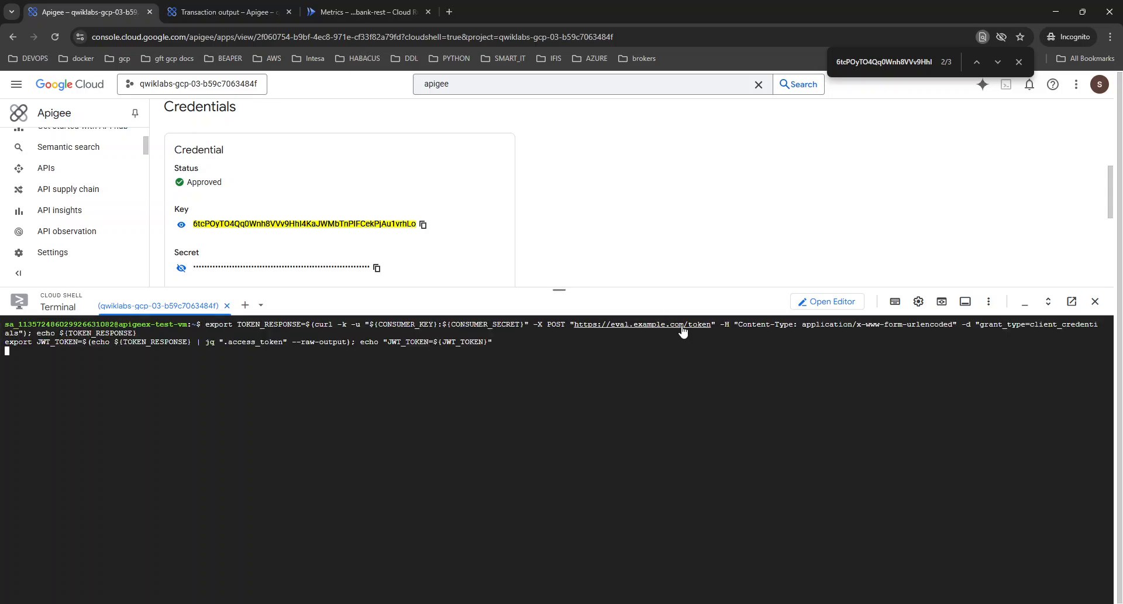
# Check the transactions in the bank-v1 debug session and return to the app page with Cloud Shell.
pyautogui.click(282, 5)
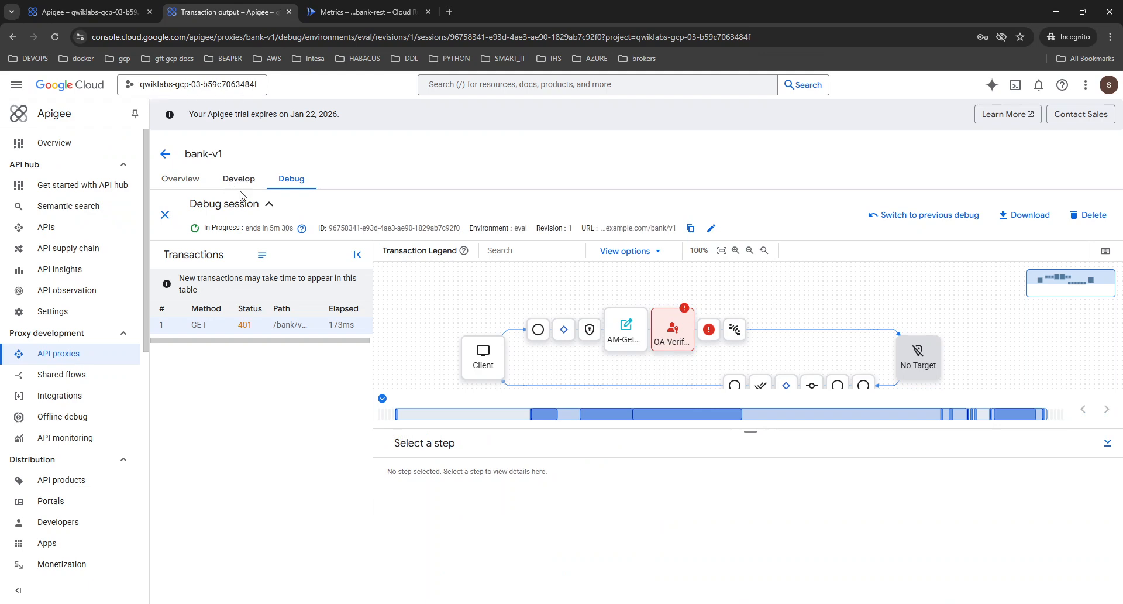
pyautogui.click(88, 12)
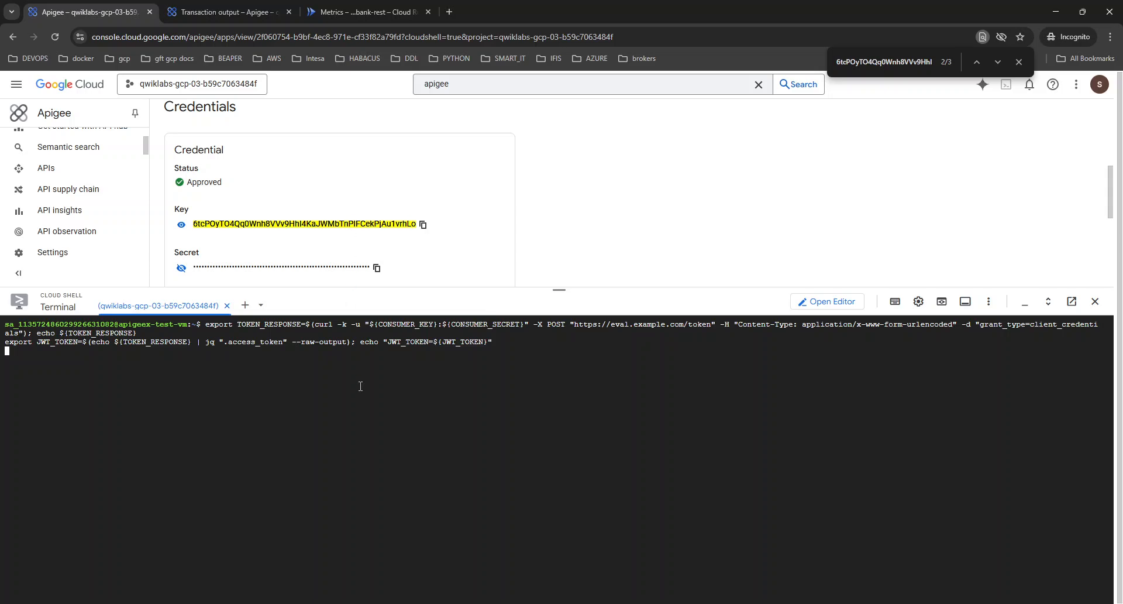
pyautogui.click(257, 7)
pyautogui.click(88, 12)
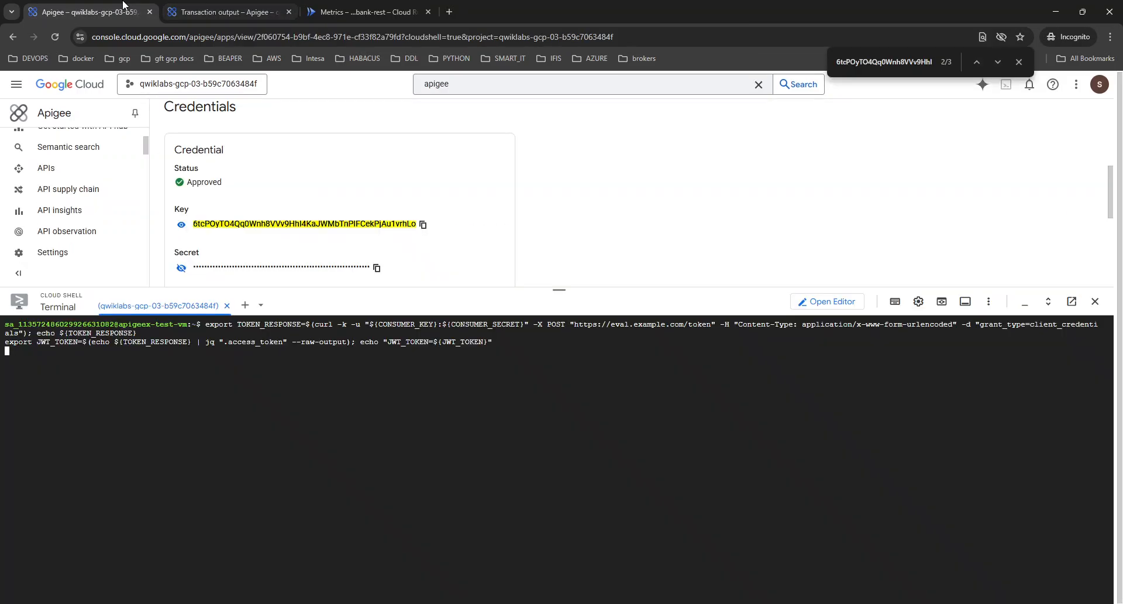
# Reveal the app credential's secret and examine the token response and JWT_TOKEN output in the terminal.
pyautogui.scroll(-1, 194, 218)
pyautogui.click(181, 210)
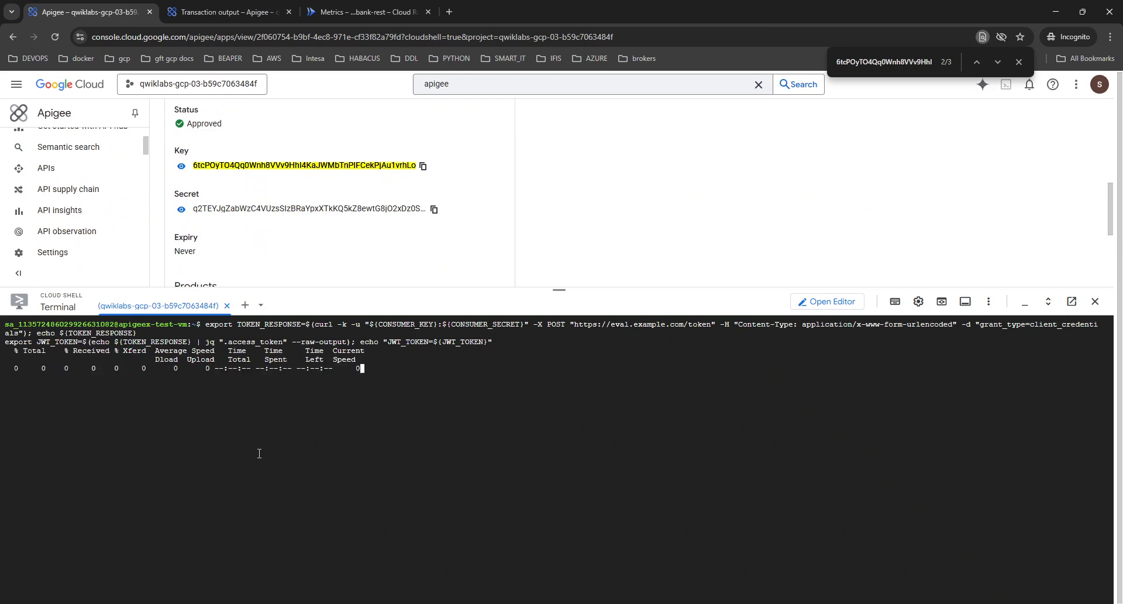
pyautogui.scroll(5, 123, 395)
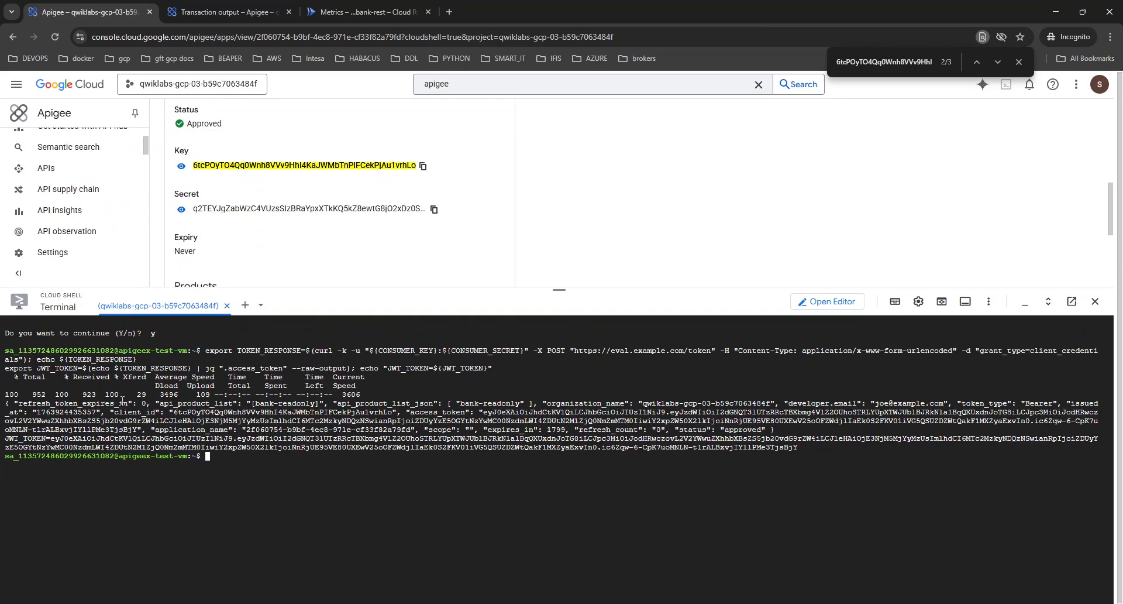
pyautogui.scroll(-5, 162, 464)
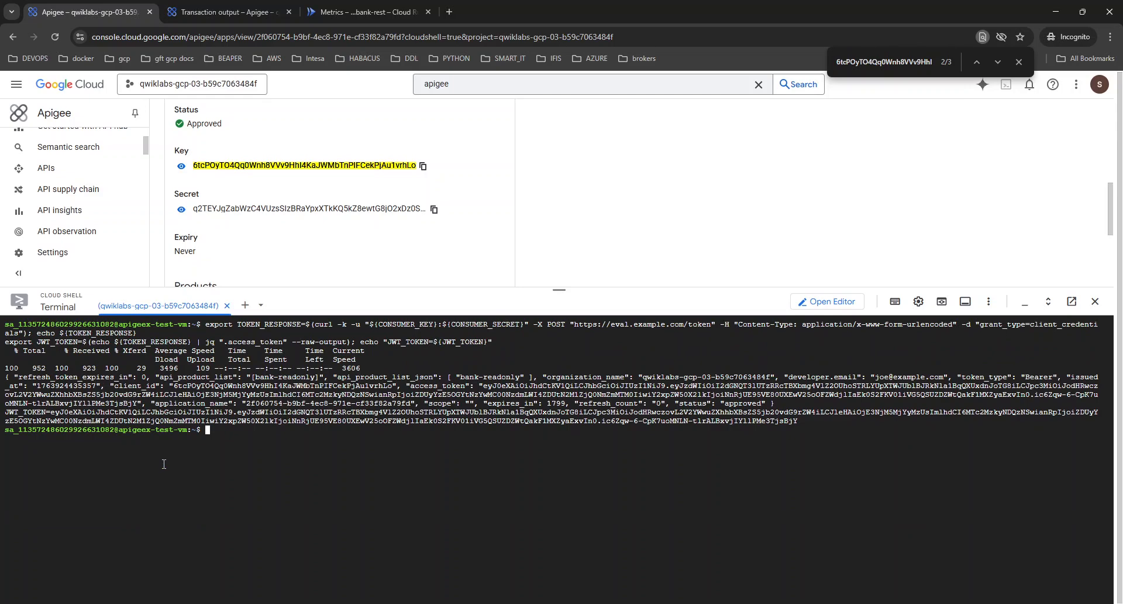
# Review the earlier TOKEN_RESPONSE, CONSUMER_SECRET and JWT_TOKEN export commands in the shell history.
pyautogui.press('Up')
pyautogui.press('Up')
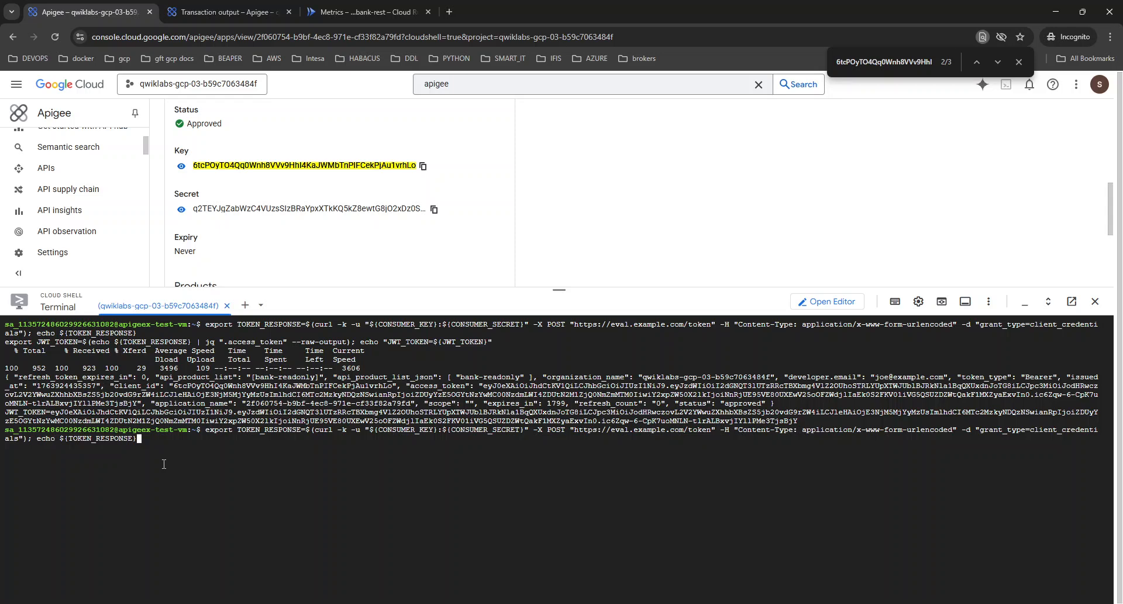
pyautogui.press('Up')
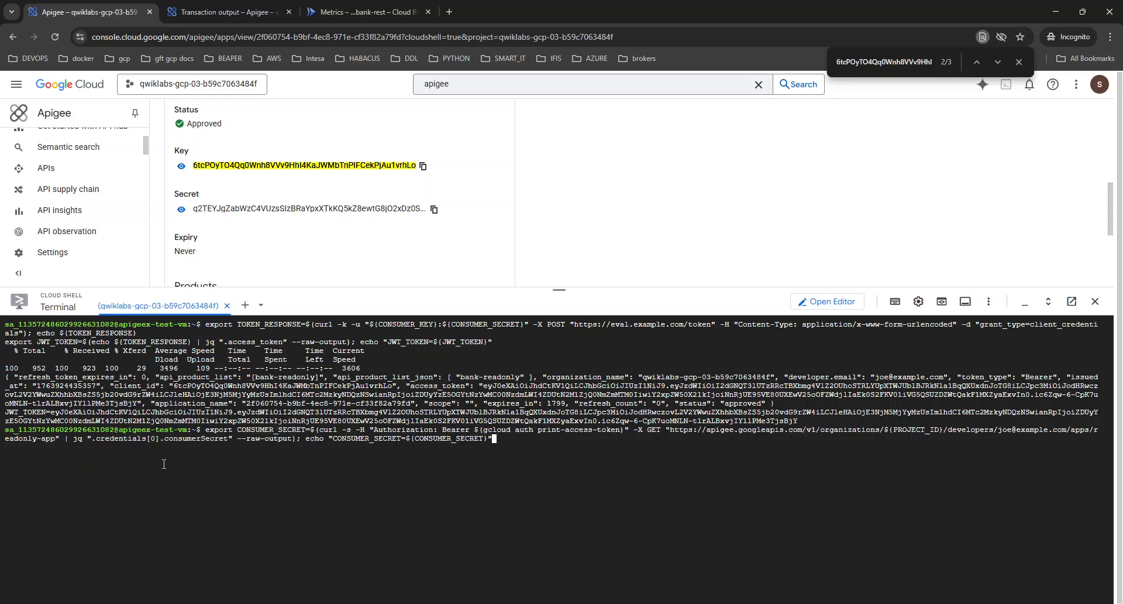
pyautogui.press('Down')
pyautogui.press('Down')
# Clear the terminal, discard the recalled command and run env to examine the exported CONSUMER_KEY, CONSUMER_SECRET, TOKEN_RESPONSE and JWT_TOKEN variables.
pyautogui.hotkey('ctrl', 'l')
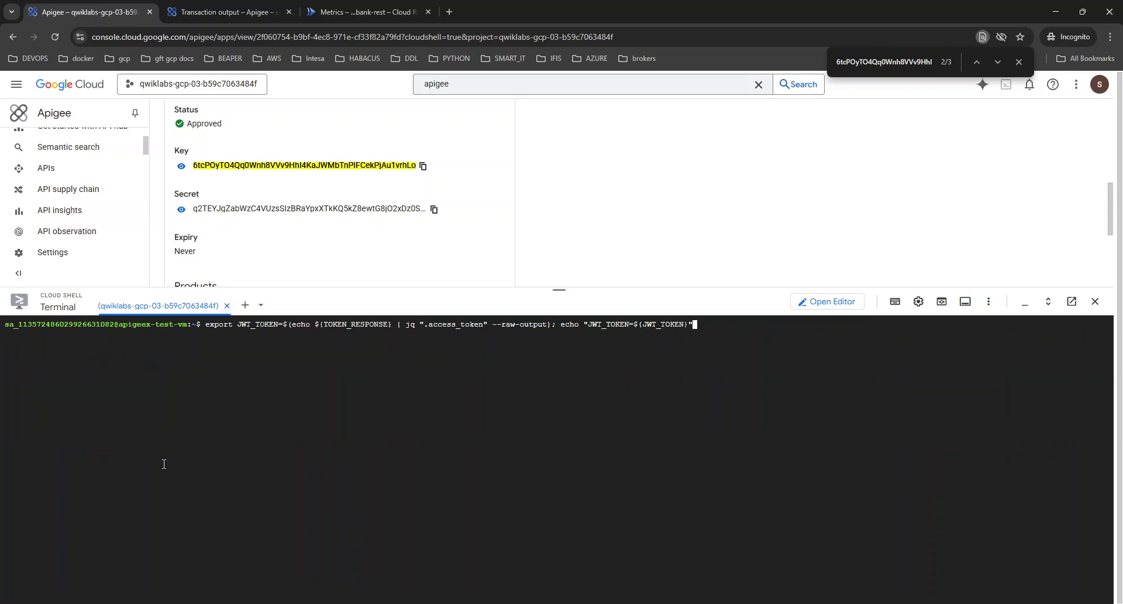
pyautogui.click(440, 491)
pyautogui.hotkey('ctrl', 'c')
pyautogui.write('env')
pyautogui.press('Return')
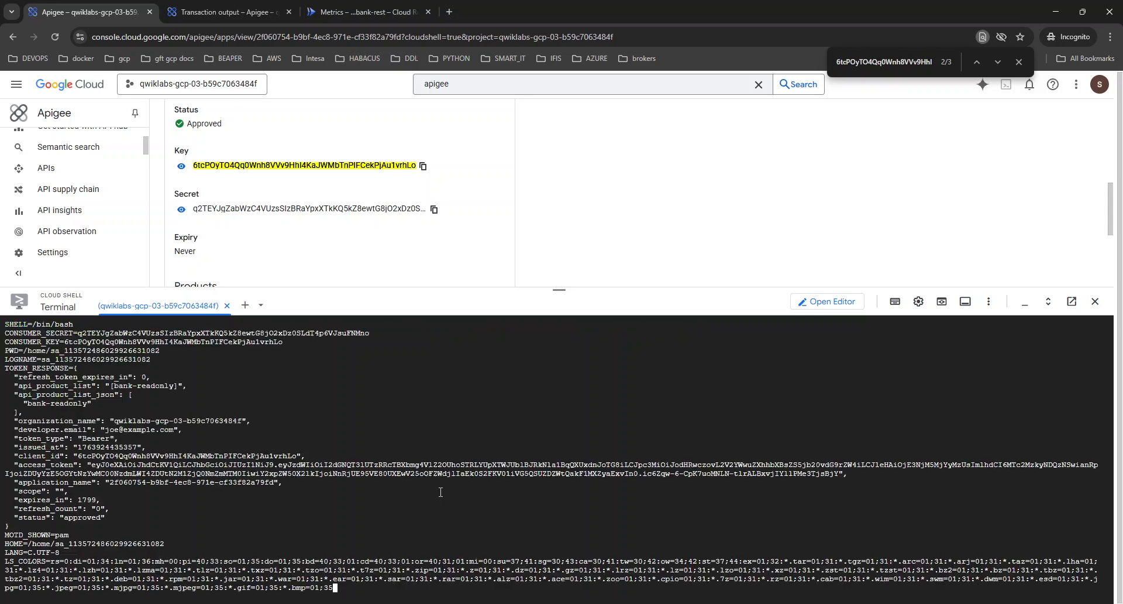
pyautogui.scroll(6, 267, 512)
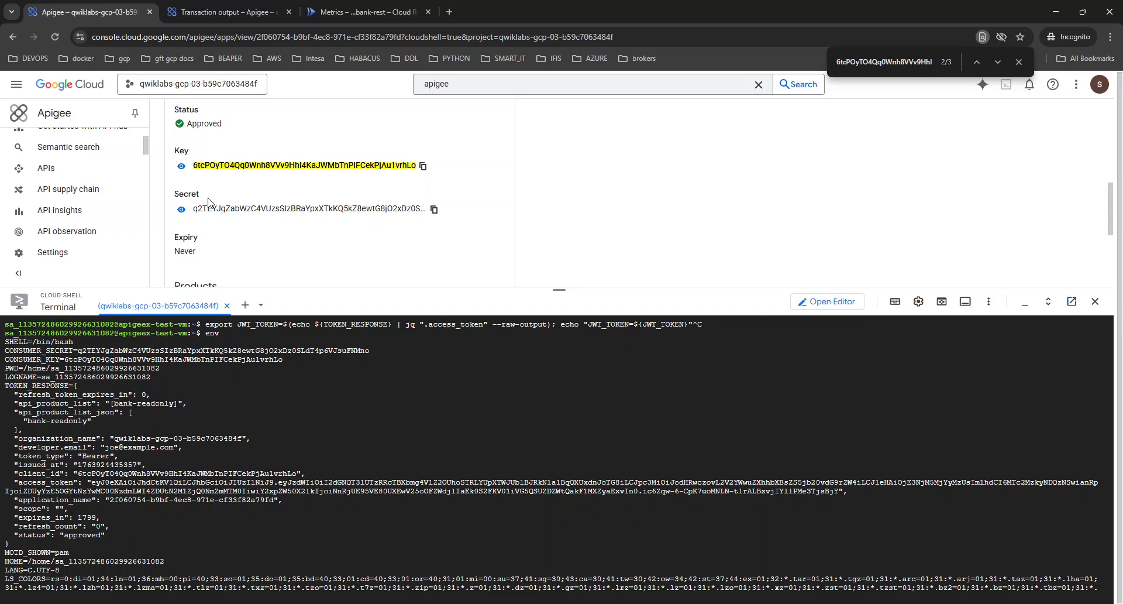
pyautogui.scroll(-5, 111, 416)
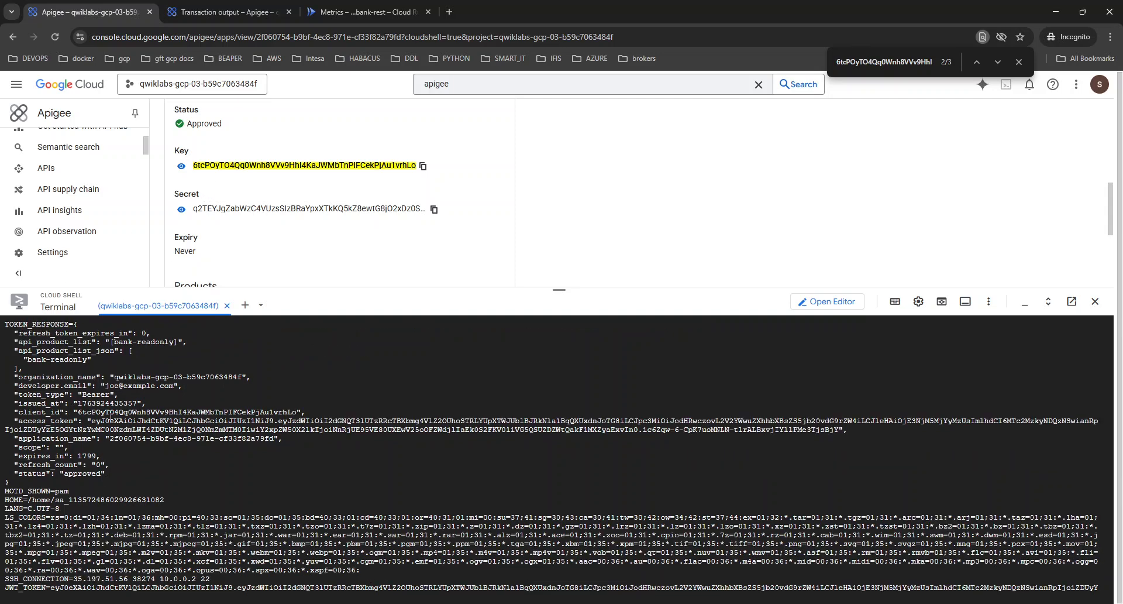
pyautogui.scroll(5, 110, 415)
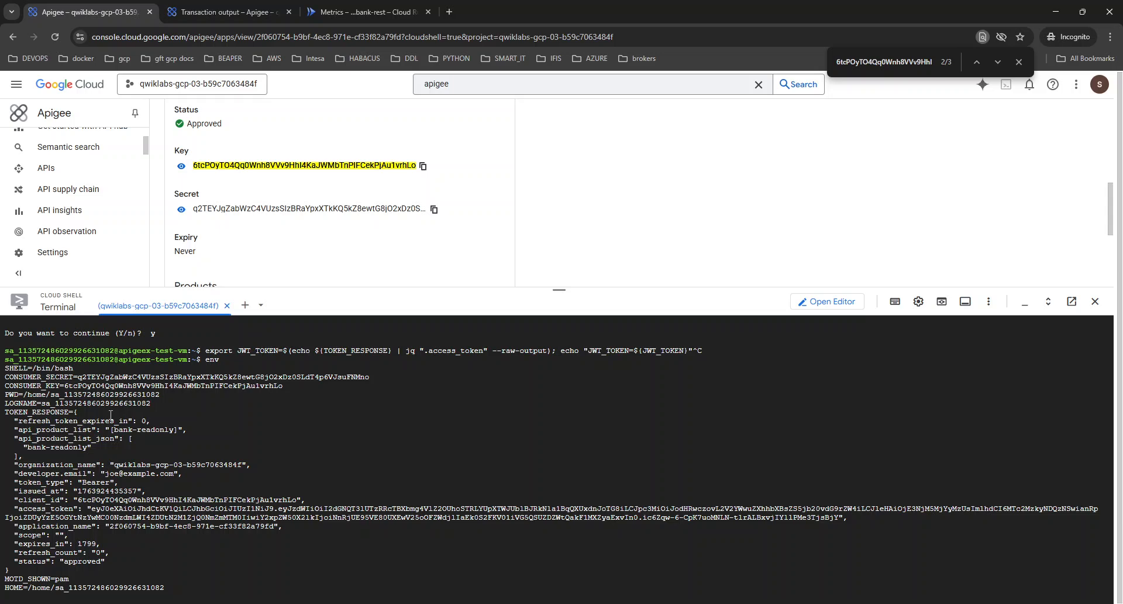
pyautogui.scroll(-5, 111, 416)
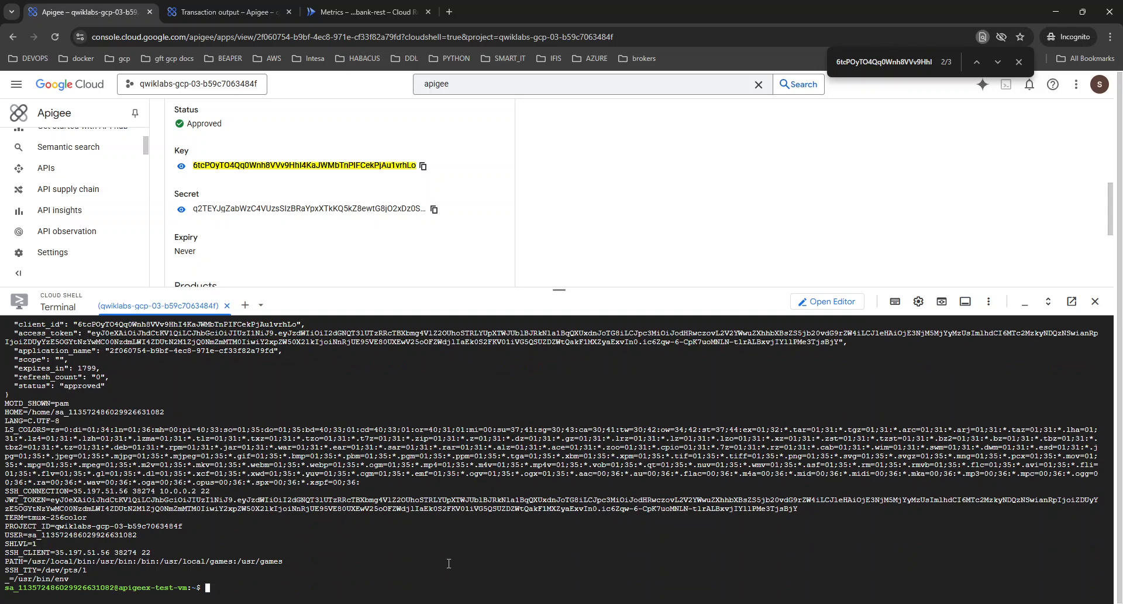
pyautogui.hotkey('ctrl', 'l')
pyautogui.hotkey('ctrl', 'v')
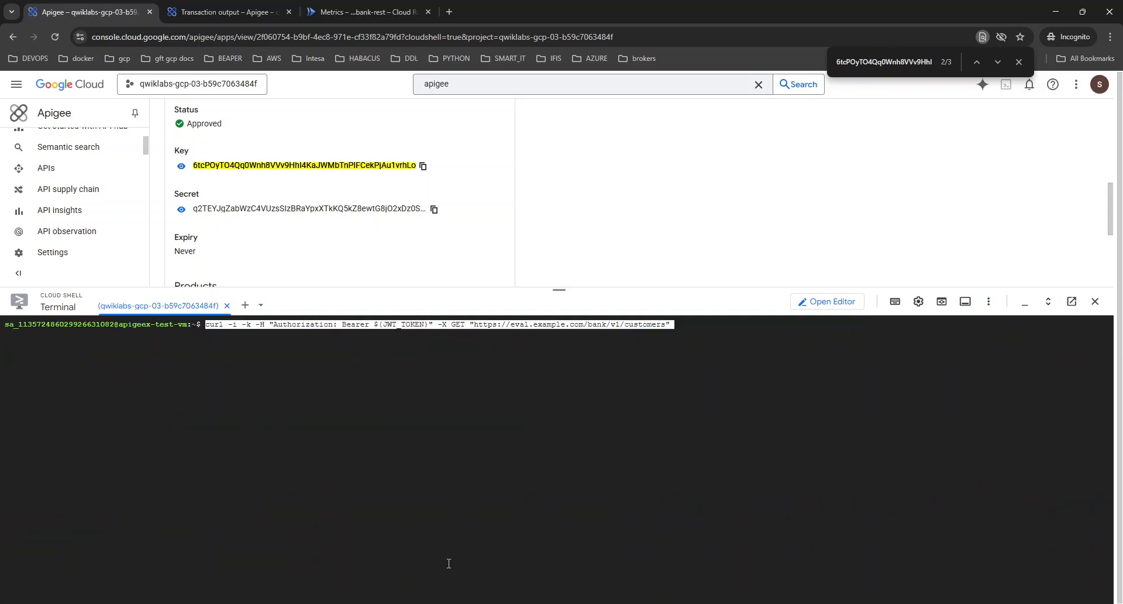
pyautogui.press('Return')
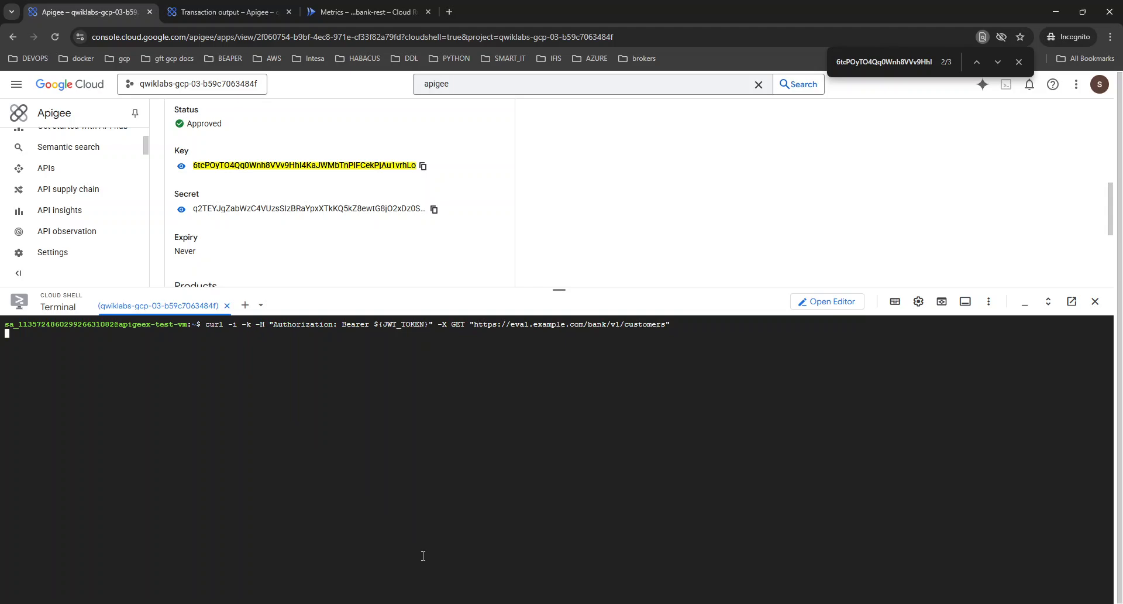
# Open the POST /token transaction in the bank-v1 debug session and show its step details below the flow diagram.
pyautogui.click(209, 5)
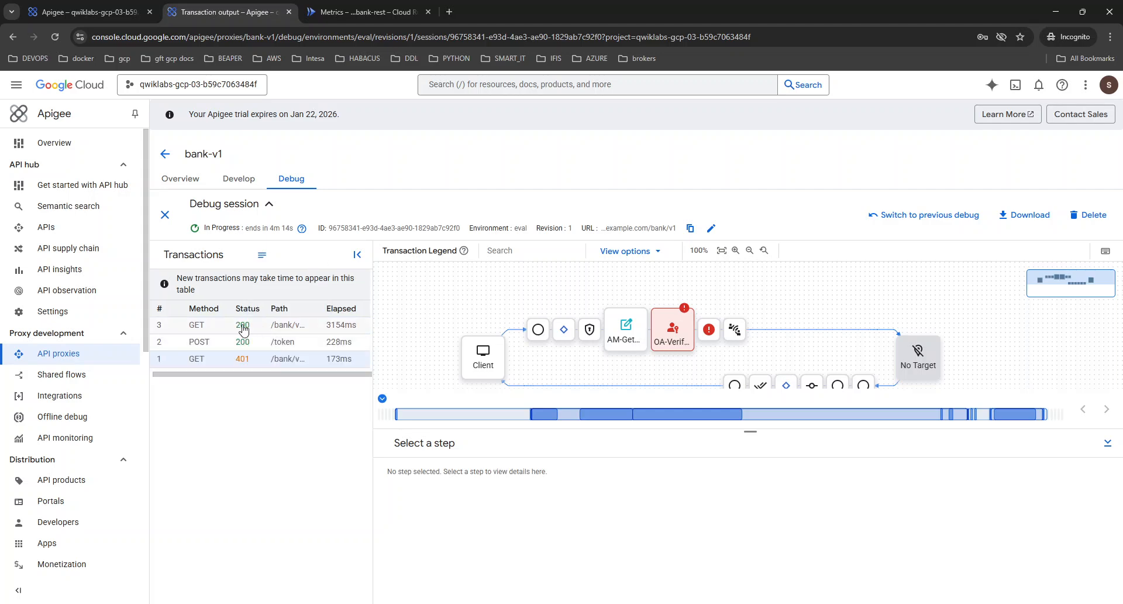
pyautogui.click(249, 343)
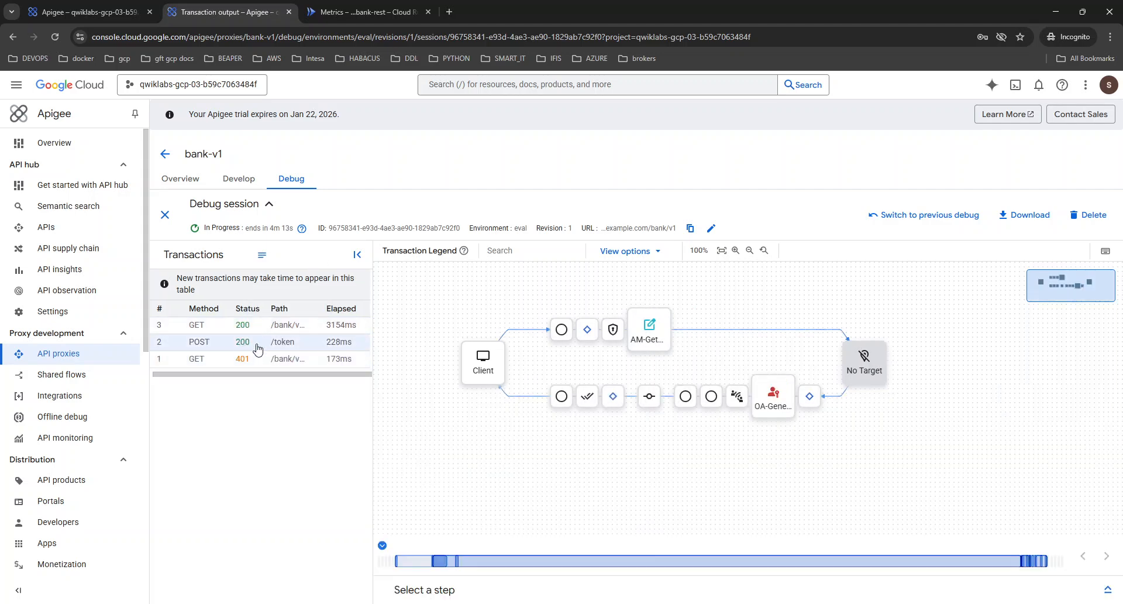
pyautogui.click(1107, 592)
pyautogui.moveTo(777, 368)
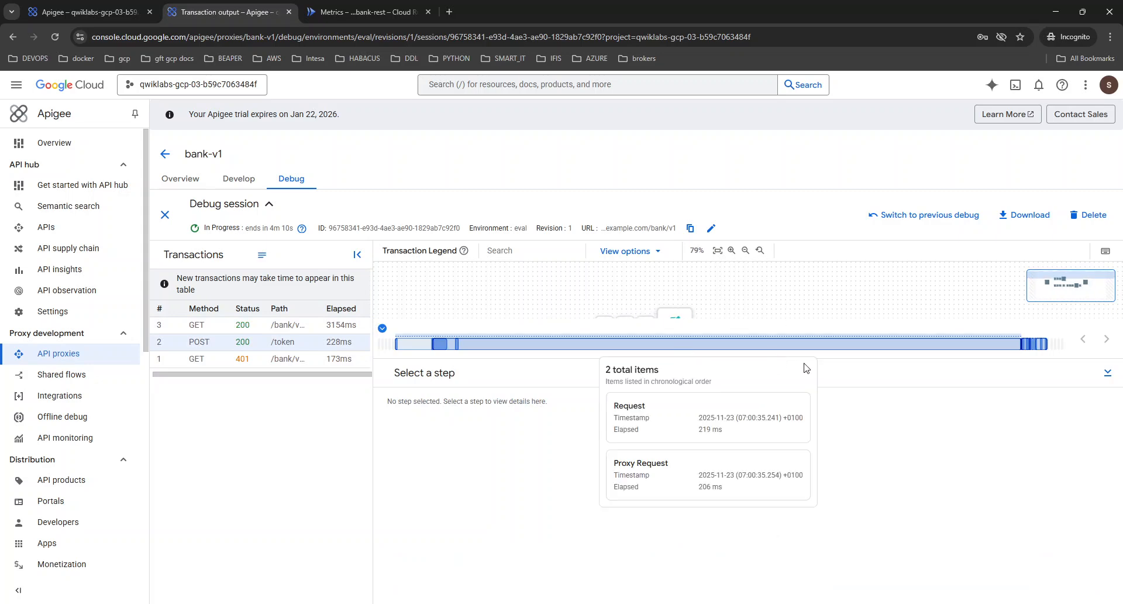
pyautogui.moveTo(751, 361); pyautogui.dragTo(751, 425)
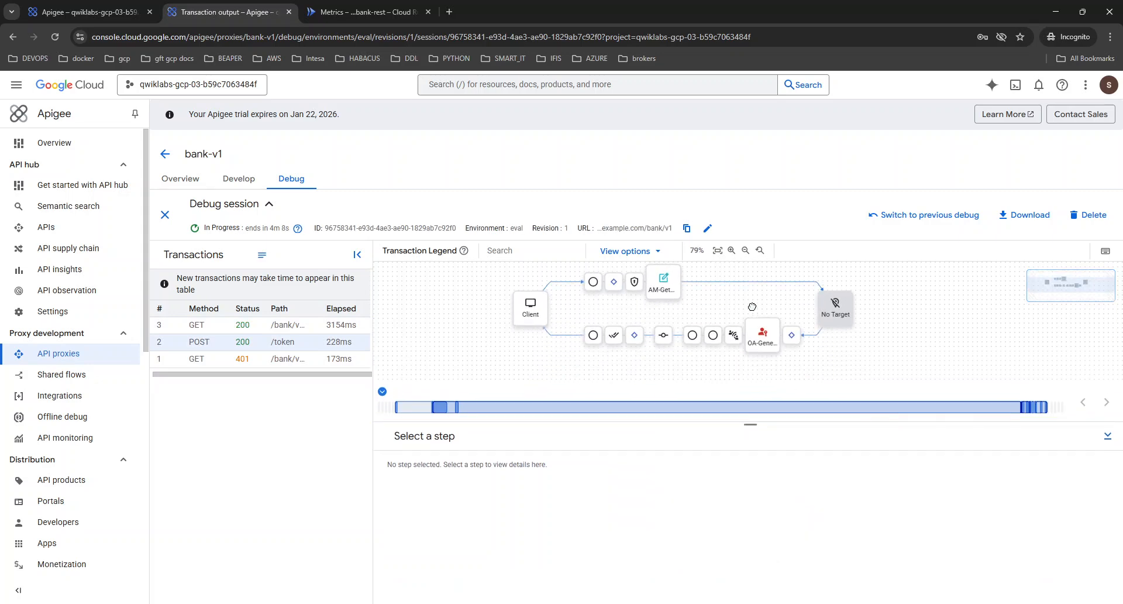
# Examine the AM-GetSecret policy's variables, request content and properties in the /token transaction.
pyautogui.click(663, 286)
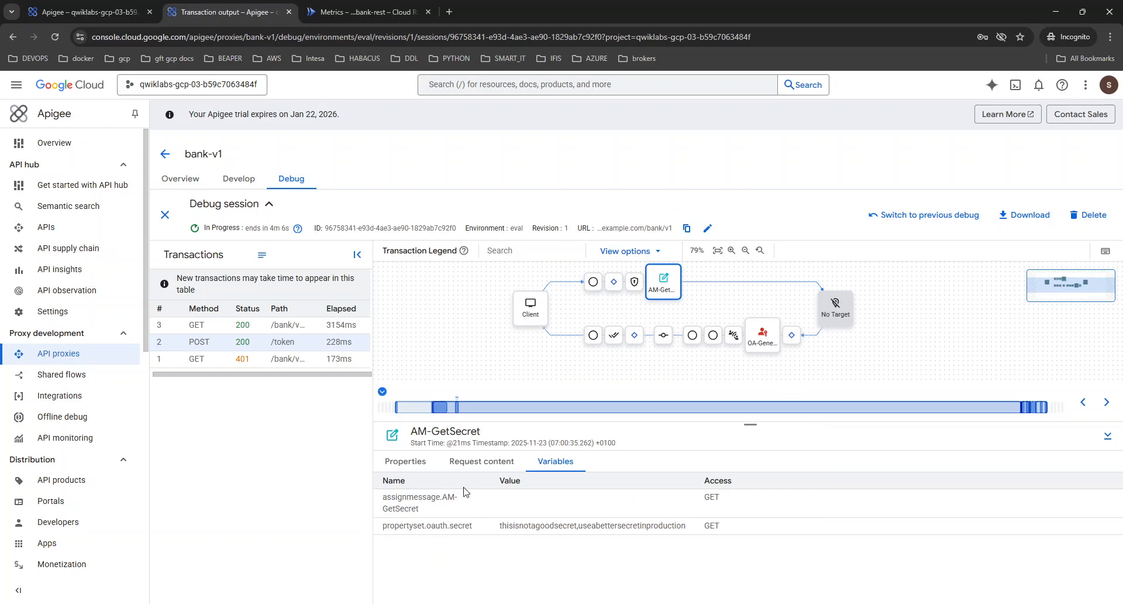
pyautogui.click(481, 465)
pyautogui.click(410, 465)
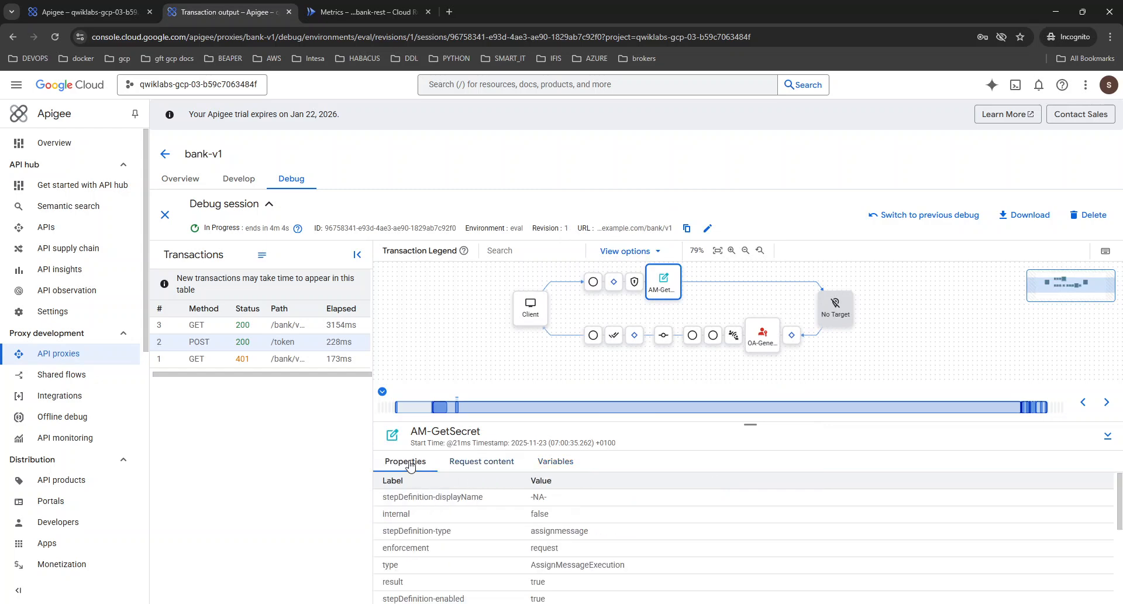
pyautogui.click(466, 465)
pyautogui.click(555, 462)
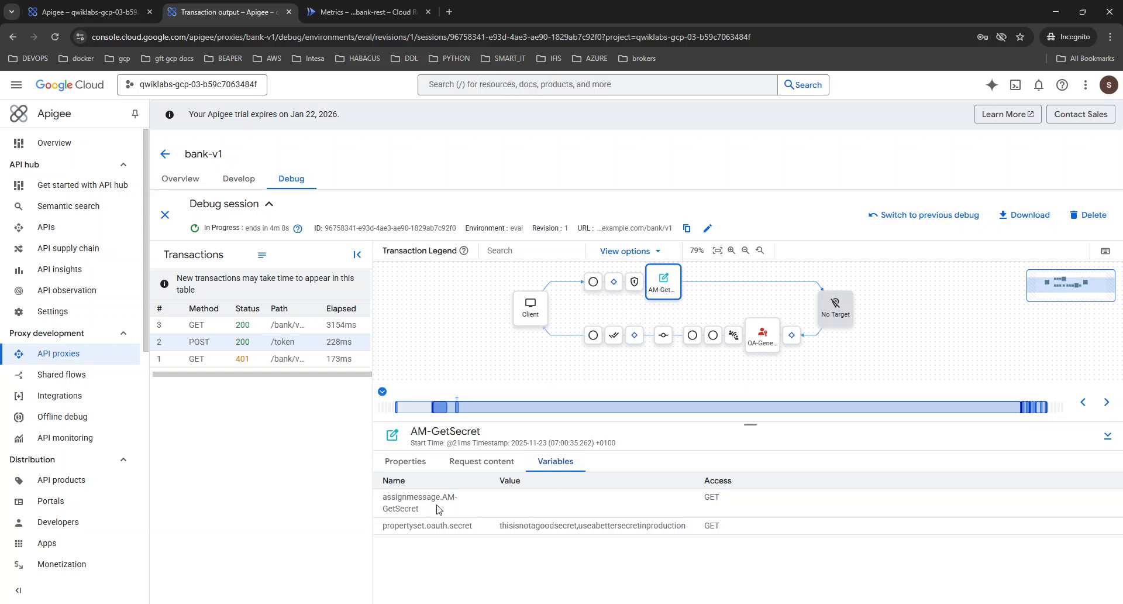
pyautogui.click(510, 461)
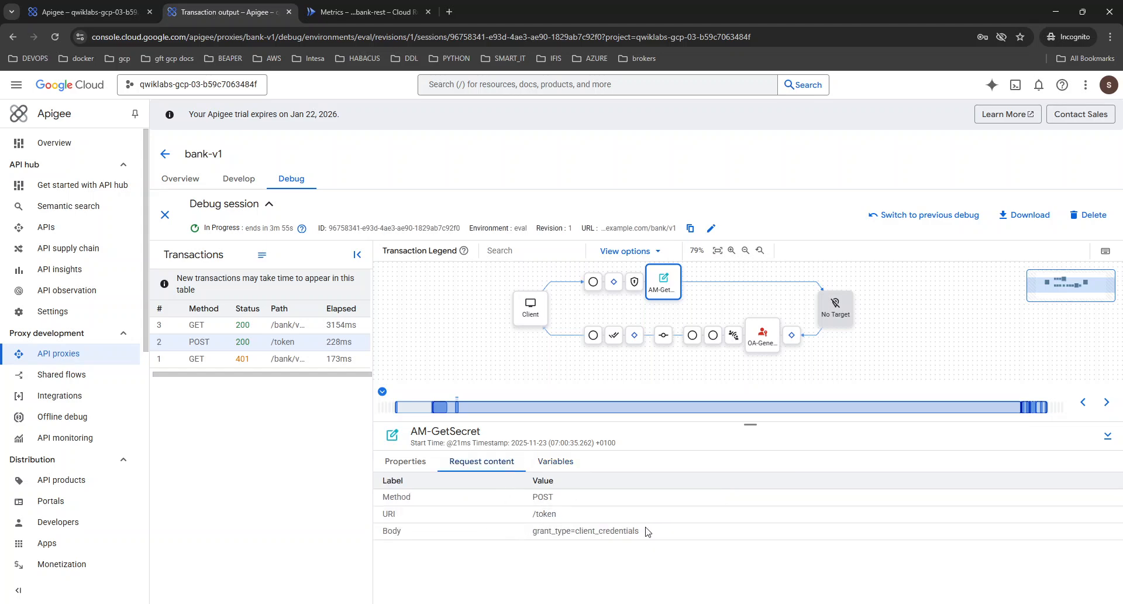
pyautogui.click(406, 461)
pyautogui.scroll(-1, 635, 529)
pyautogui.scroll(-2, 637, 530)
pyautogui.scroll(3, 636, 530)
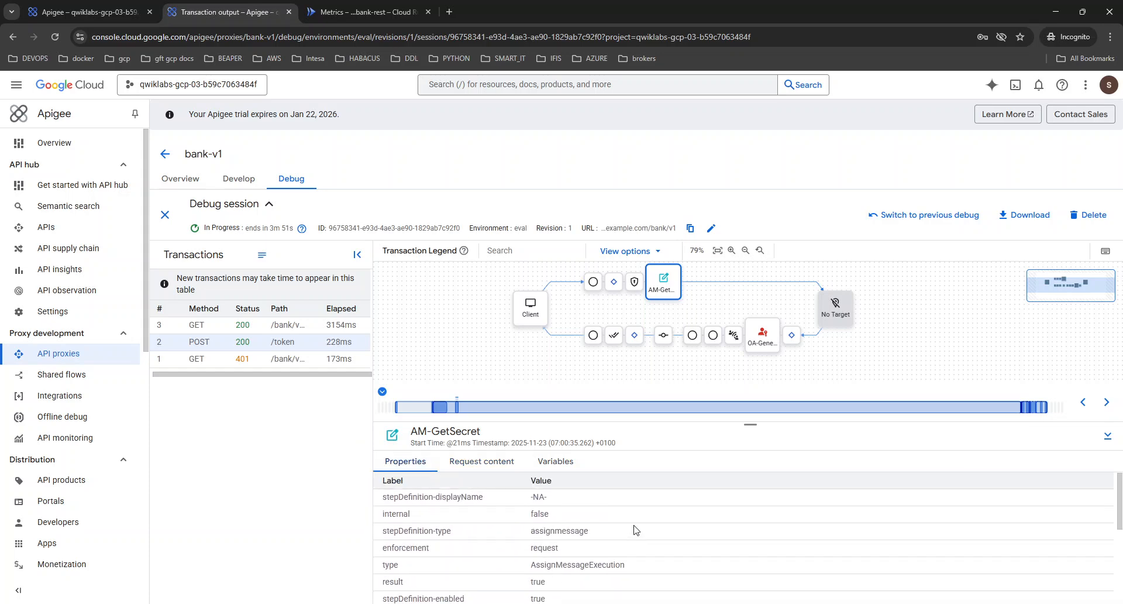
pyautogui.scroll(-2, 637, 530)
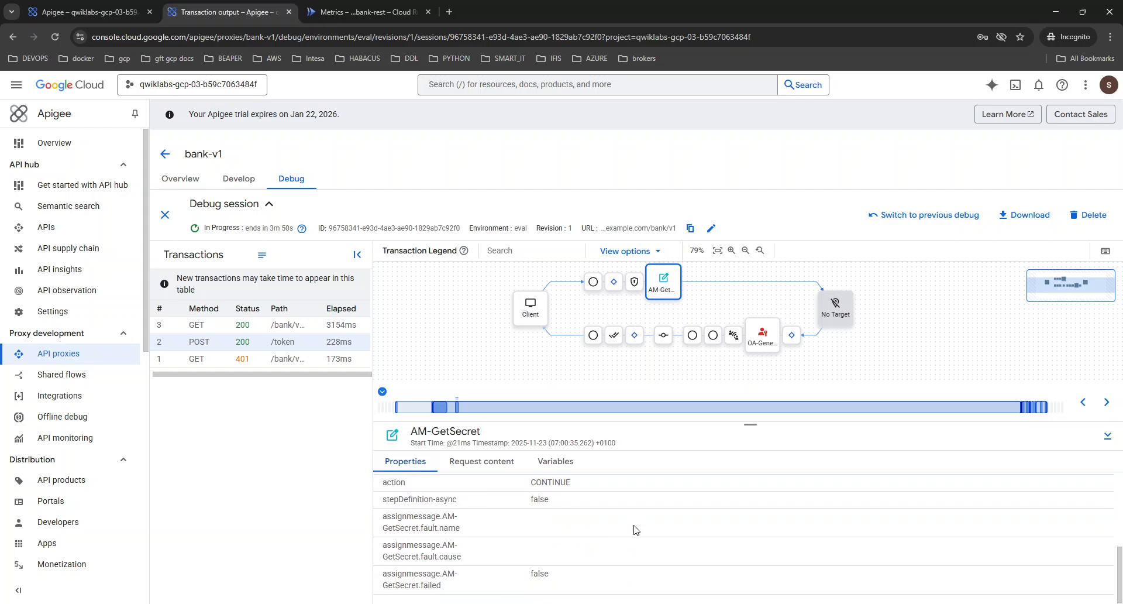
pyautogui.click(82, 11)
pyautogui.scroll(1, 338, 340)
pyautogui.scroll(-1, 330, 383)
pyautogui.write('curl -i -kenv')
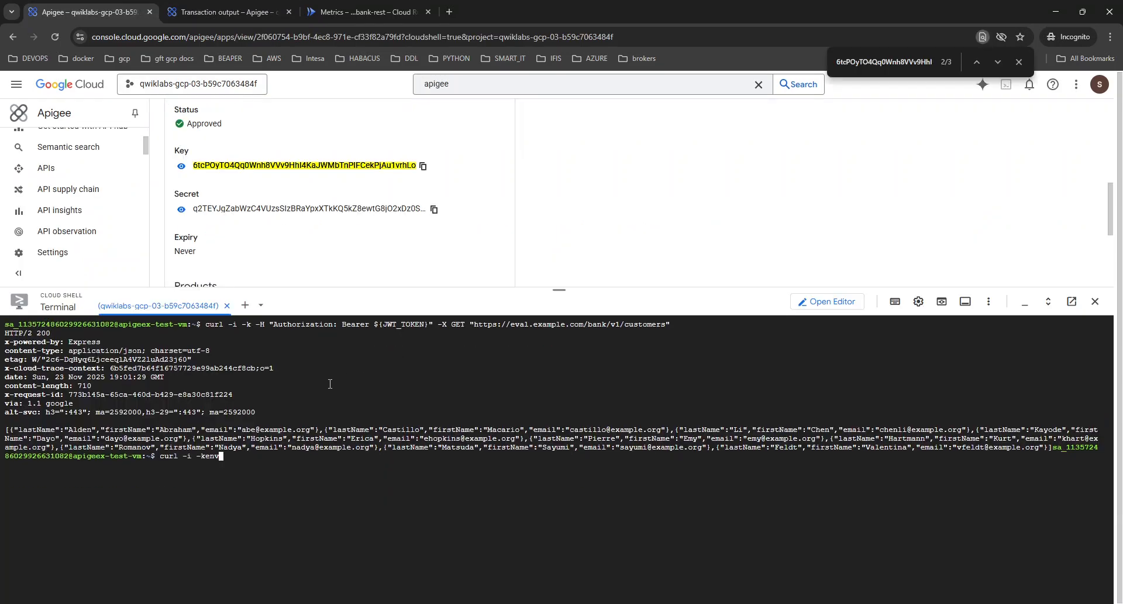
pyautogui.press('BackSpace')
pyautogui.press('BackSpace')
pyautogui.press('BackSpace')
pyautogui.hotkey('ctrl', 'v')
pyautogui.press('Up')
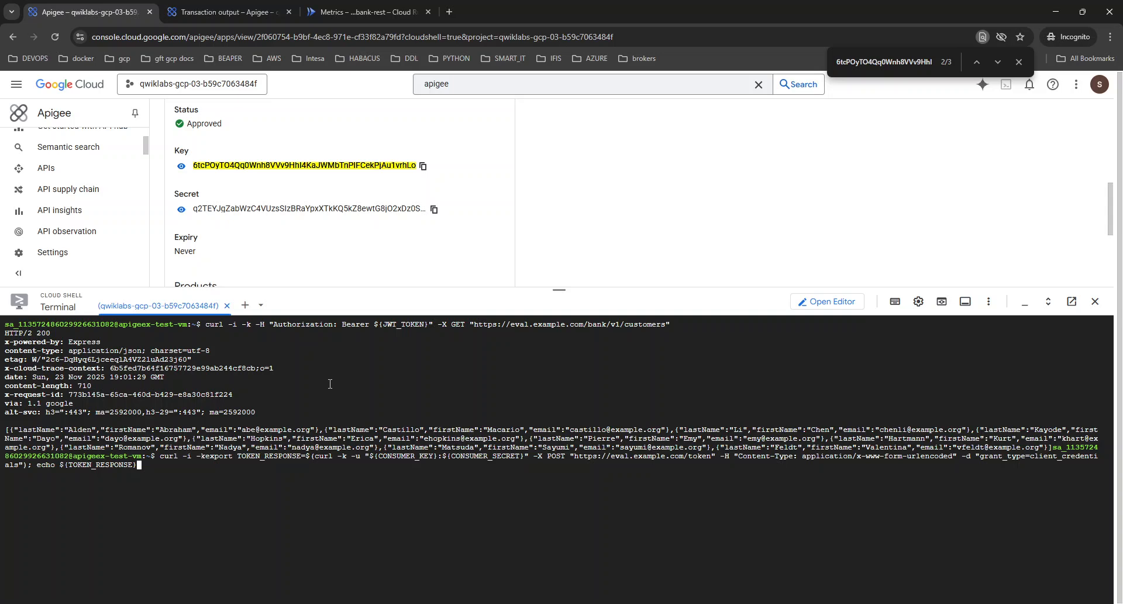
pyautogui.hotkey('ctrl', 'c')
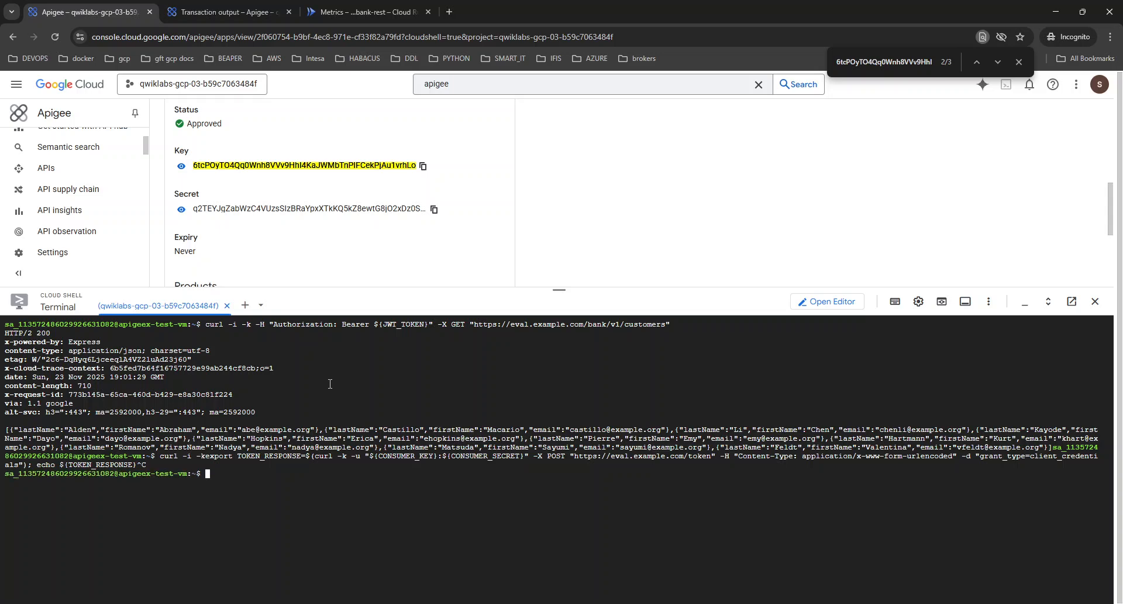
pyautogui.hotkey('ctrl', 'l')
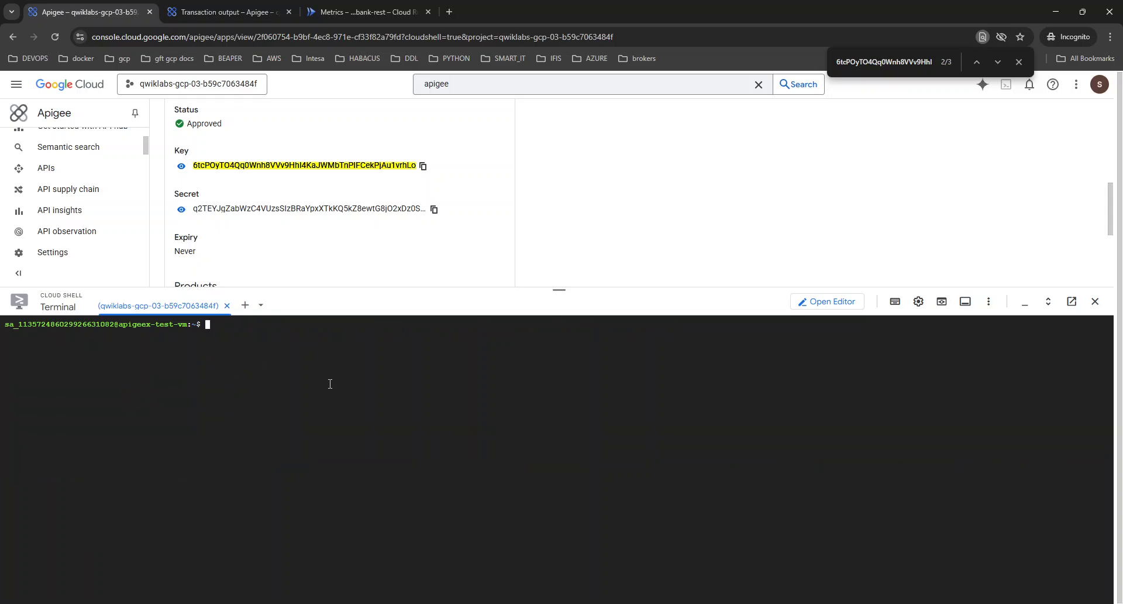
pyautogui.hotkey('alt', 'Tab')
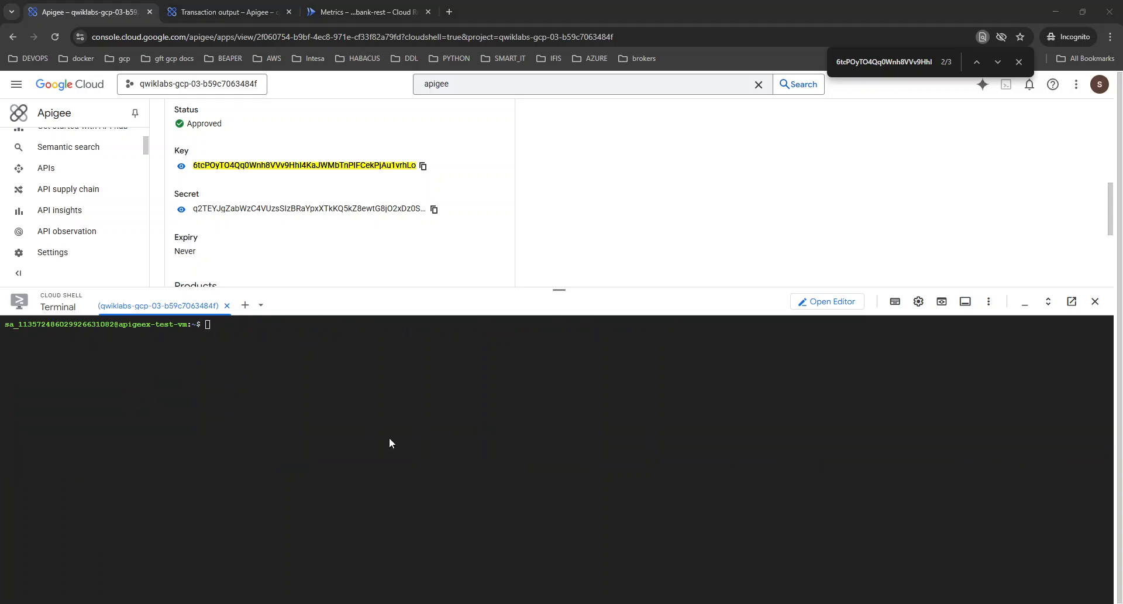
pyautogui.hotkey('alt', 'Tab')
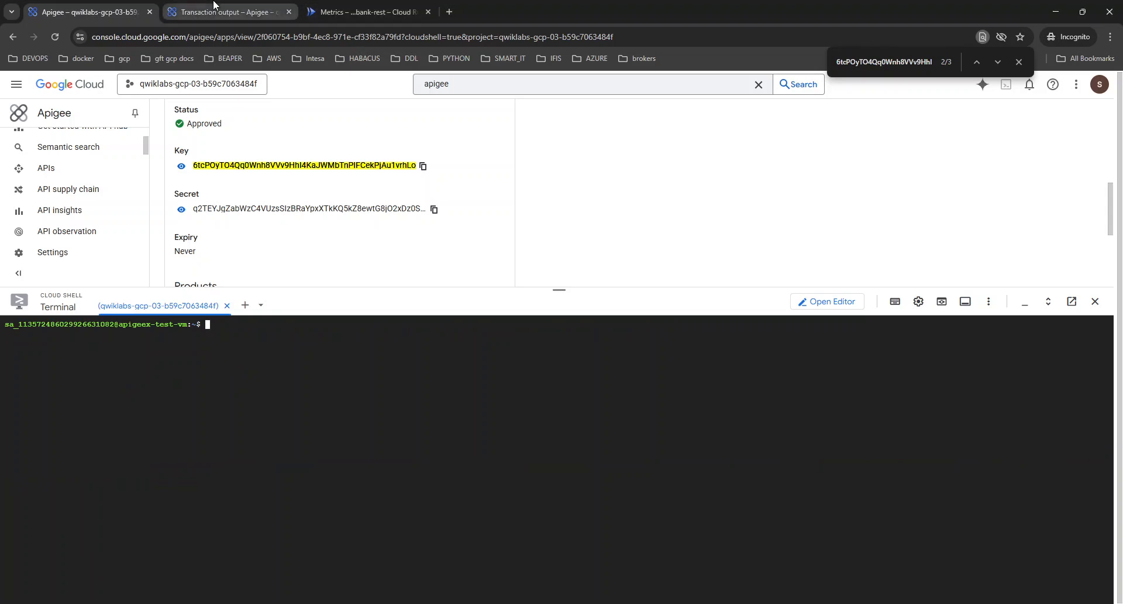
# Examine the response headers and response body of the Proxy Response Flow Started step in the debugged POST /token transaction.
pyautogui.click(228, 12)
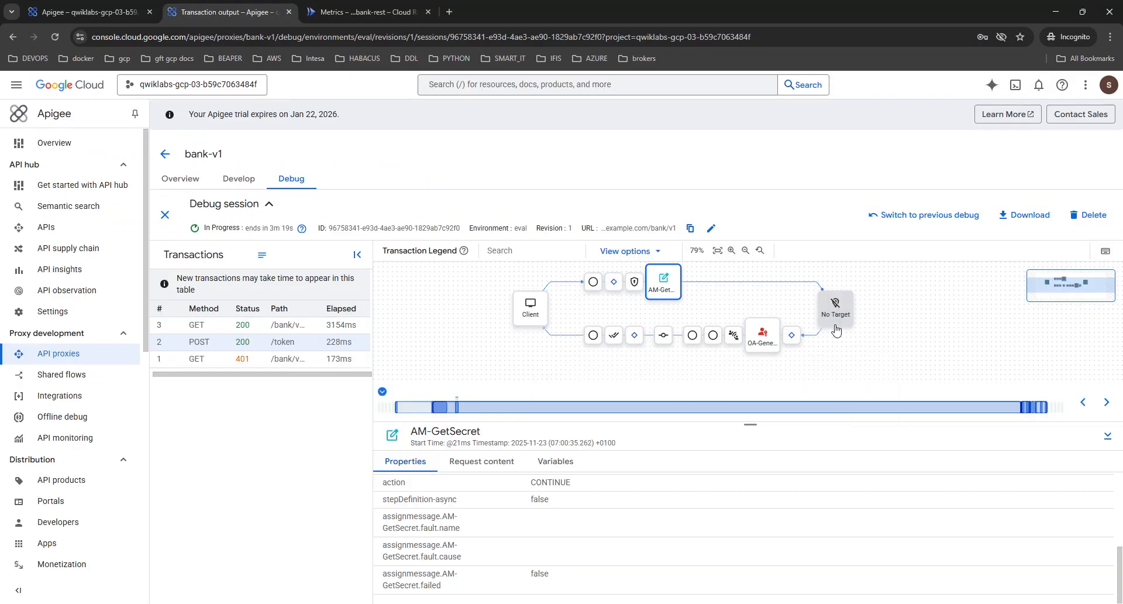
pyautogui.moveTo(785, 339)
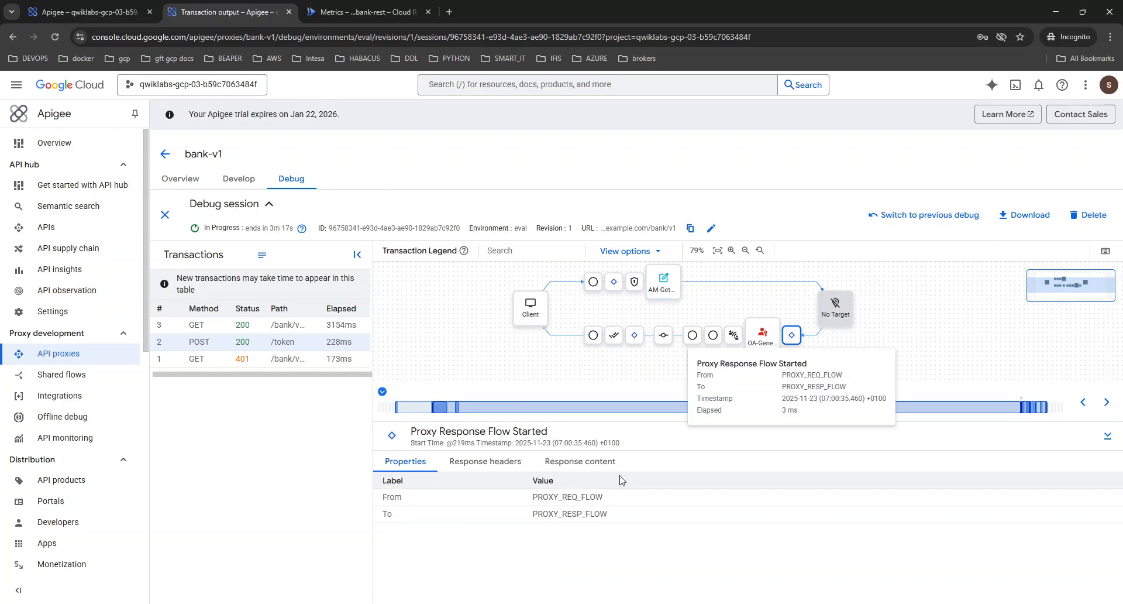
pyautogui.click(502, 465)
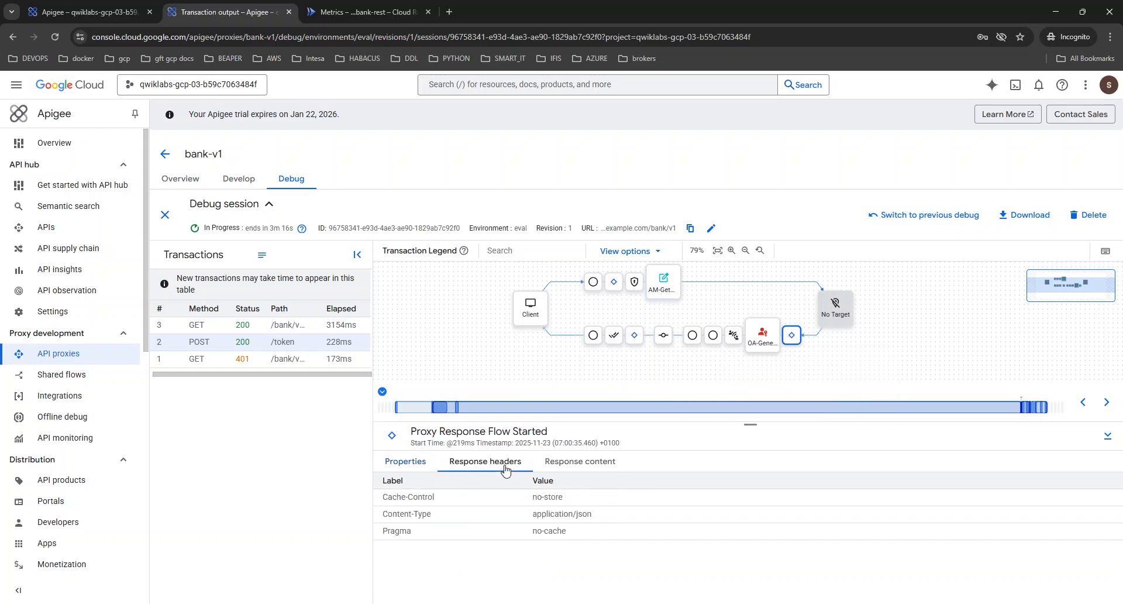
pyautogui.click(587, 468)
pyautogui.moveTo(506, 531); pyautogui.dragTo(904, 560)
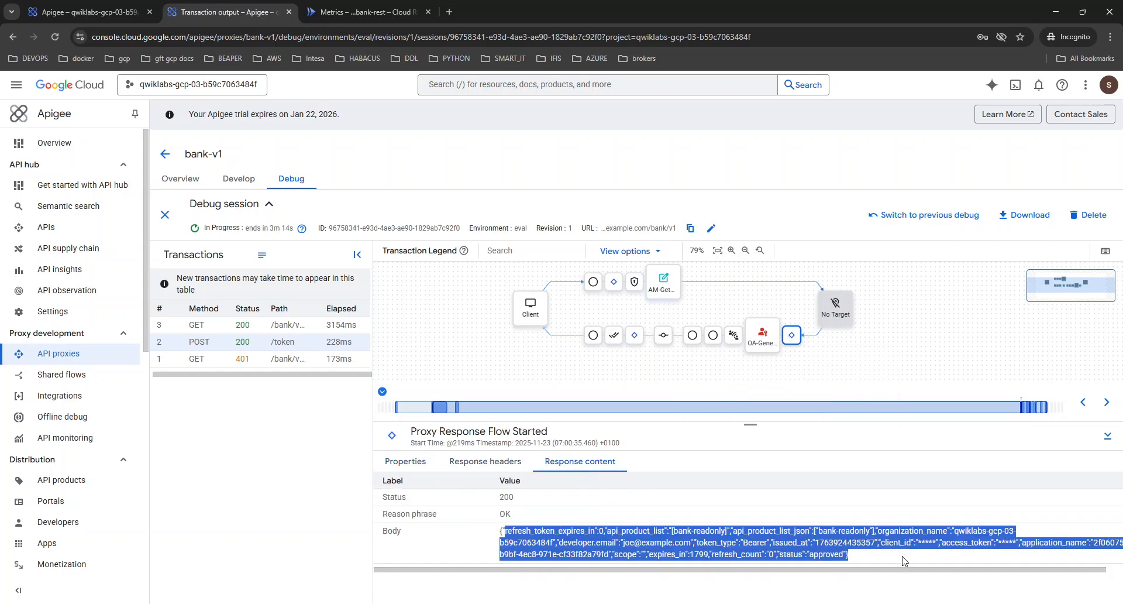
# Review the AM-GetSecret policy's request content and variables in the POST /token flow.
pyautogui.click(662, 282)
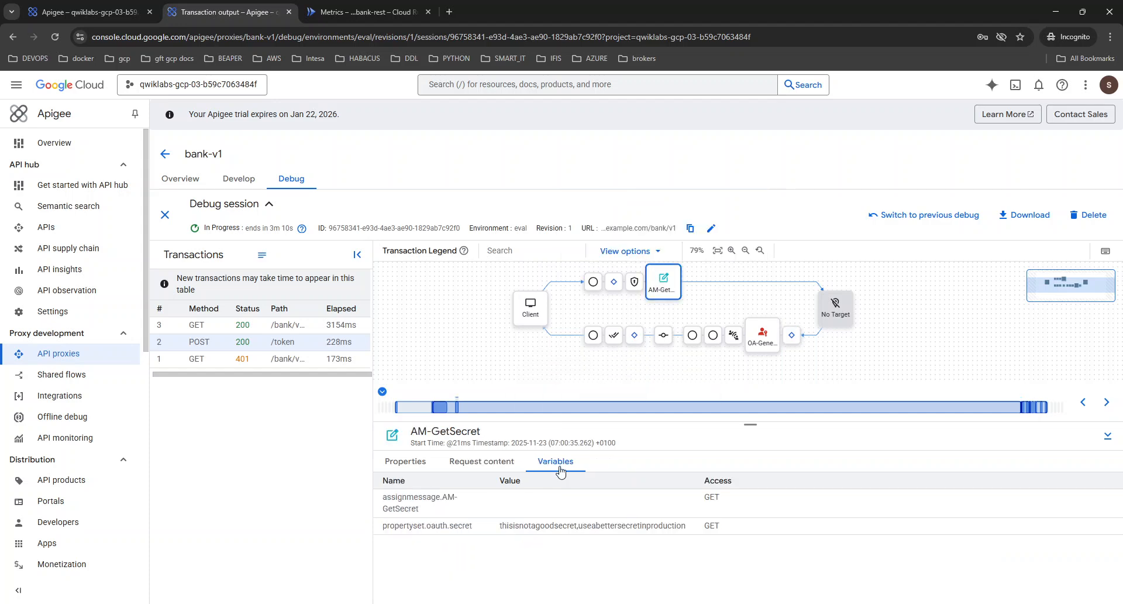
pyautogui.click(484, 462)
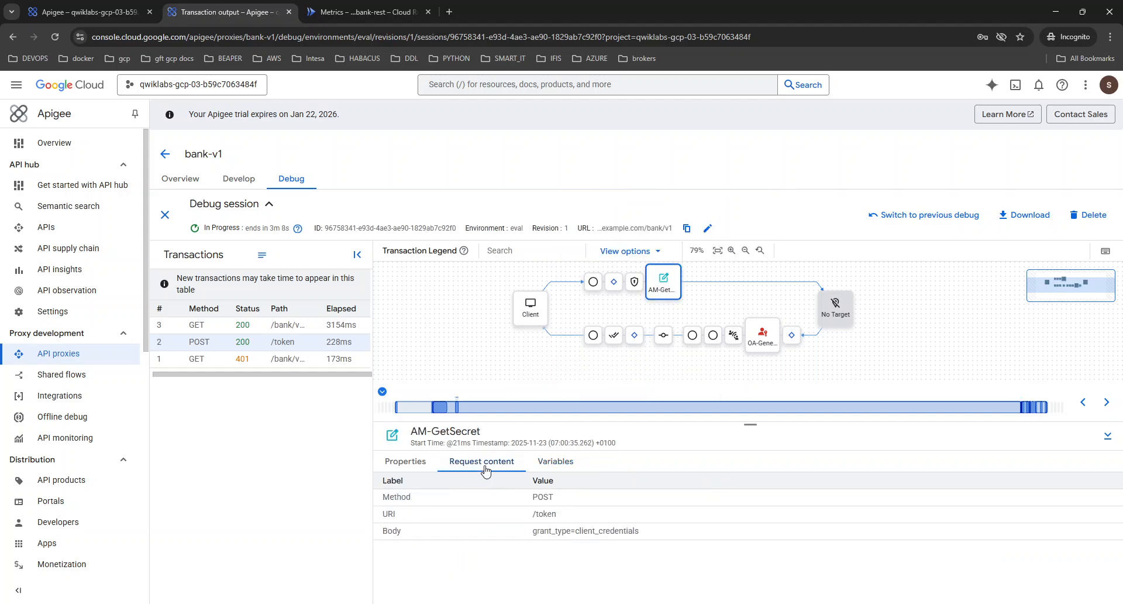
pyautogui.click(550, 464)
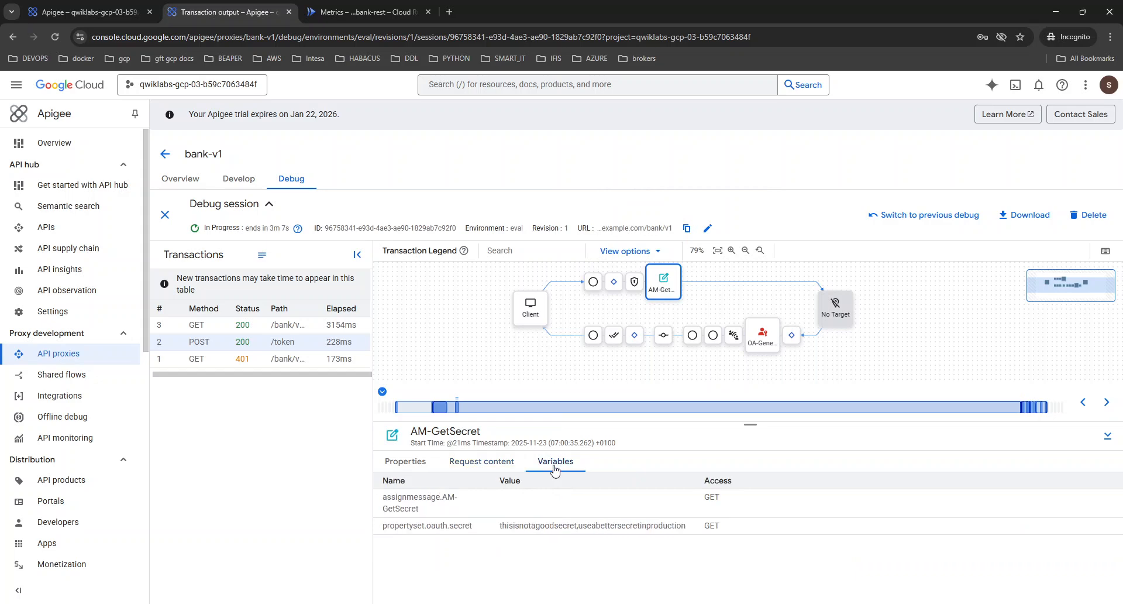
# Examine the response content of the OA-GenerateToken policy and the Response Sent step in the POST /token flow.
pyautogui.click(738, 338)
pyautogui.click(762, 334)
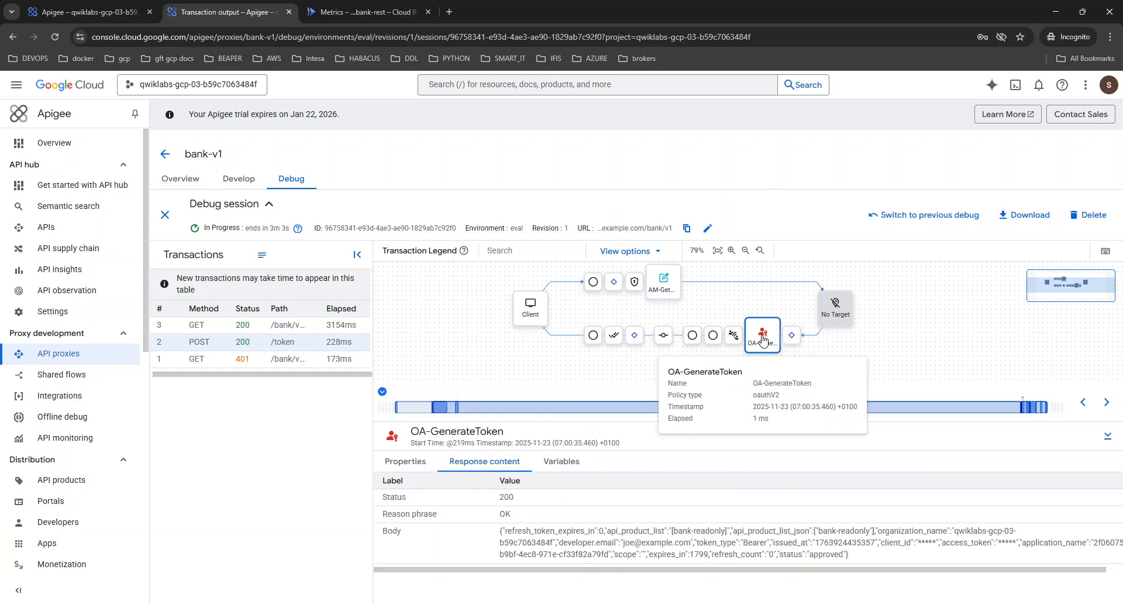
pyautogui.click(710, 342)
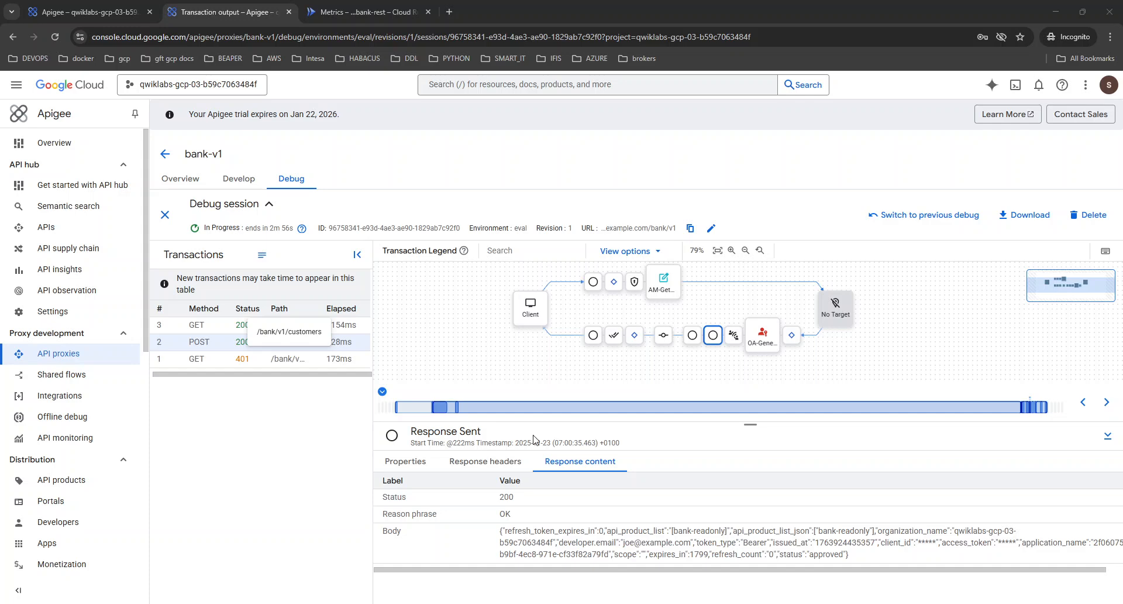
pyautogui.click(492, 370)
pyautogui.click(125, 5)
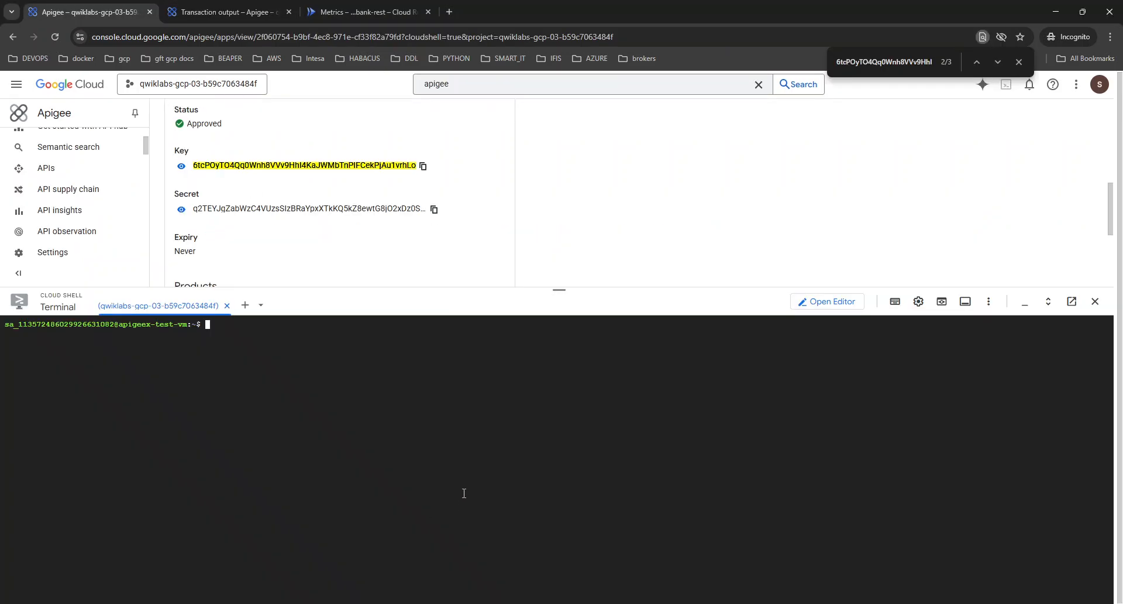
pyautogui.hotkey('ctrl', 'v')
pyautogui.press('Return')
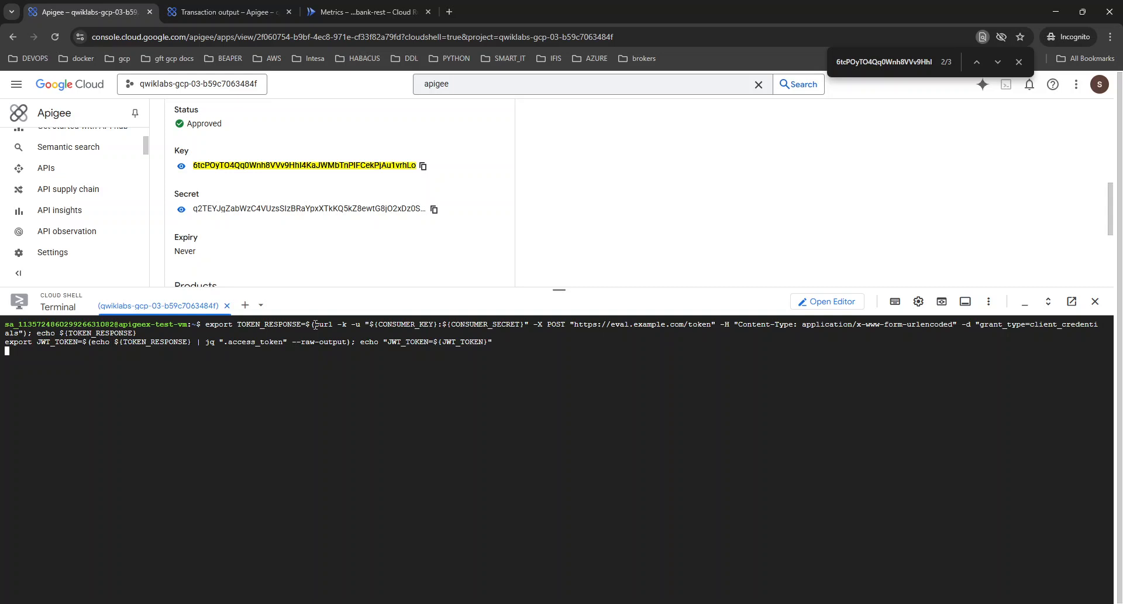
pyautogui.moveTo(315, 325); pyautogui.dragTo(28, 333)
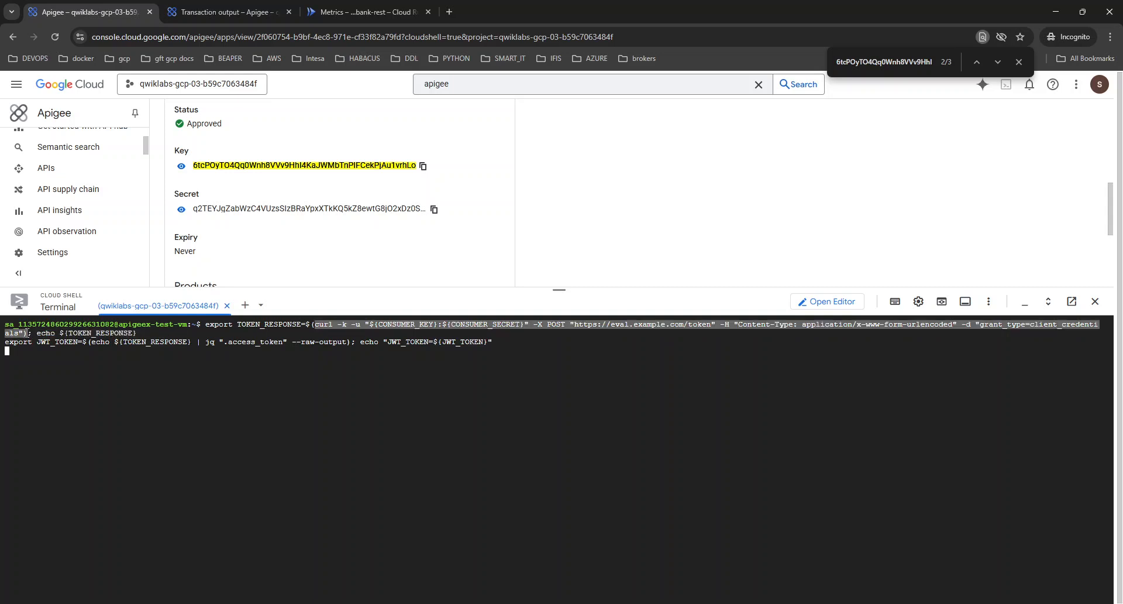
pyautogui.click(469, 465)
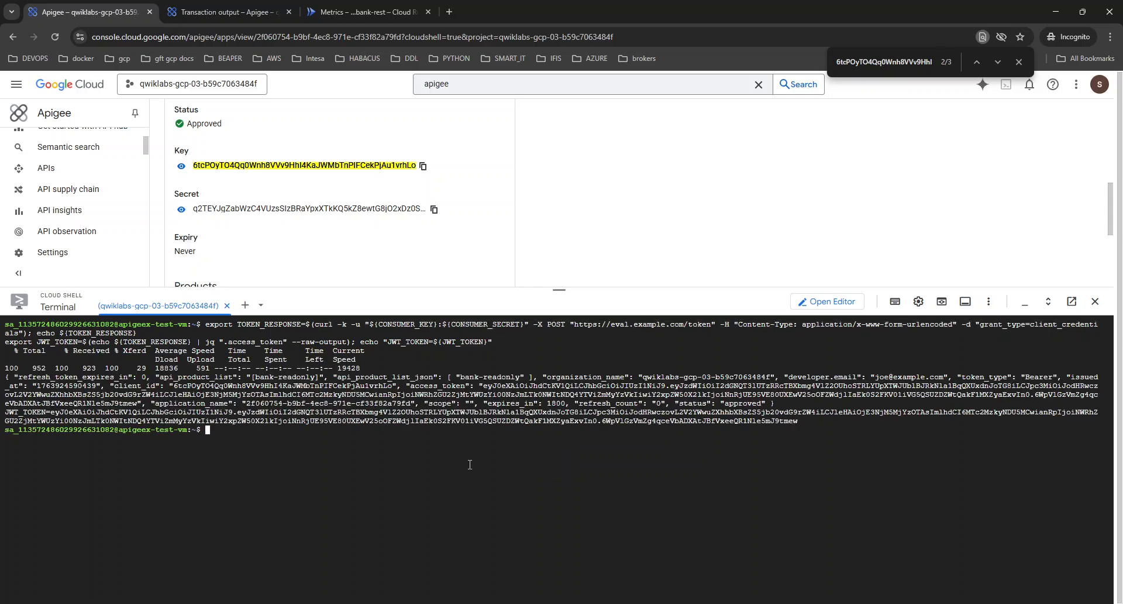
# Discard the repeated export commands, then copy only the curl POST token request from the earlier command onto the prompt.
pyautogui.hotkey('ctrl', 'v')
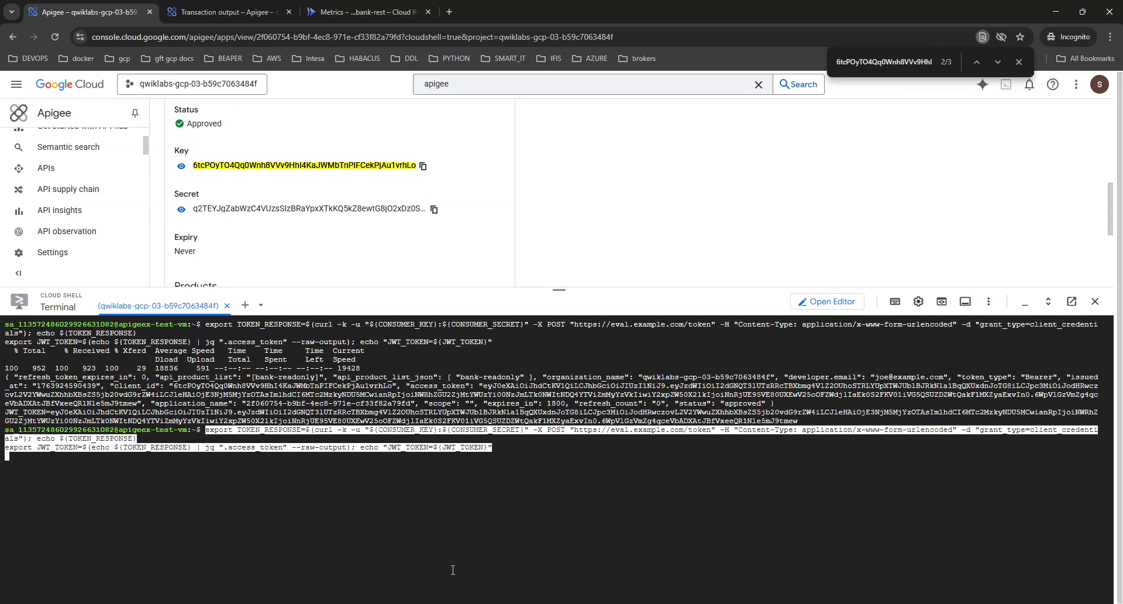
pyautogui.hotkey('ctrl', 'c')
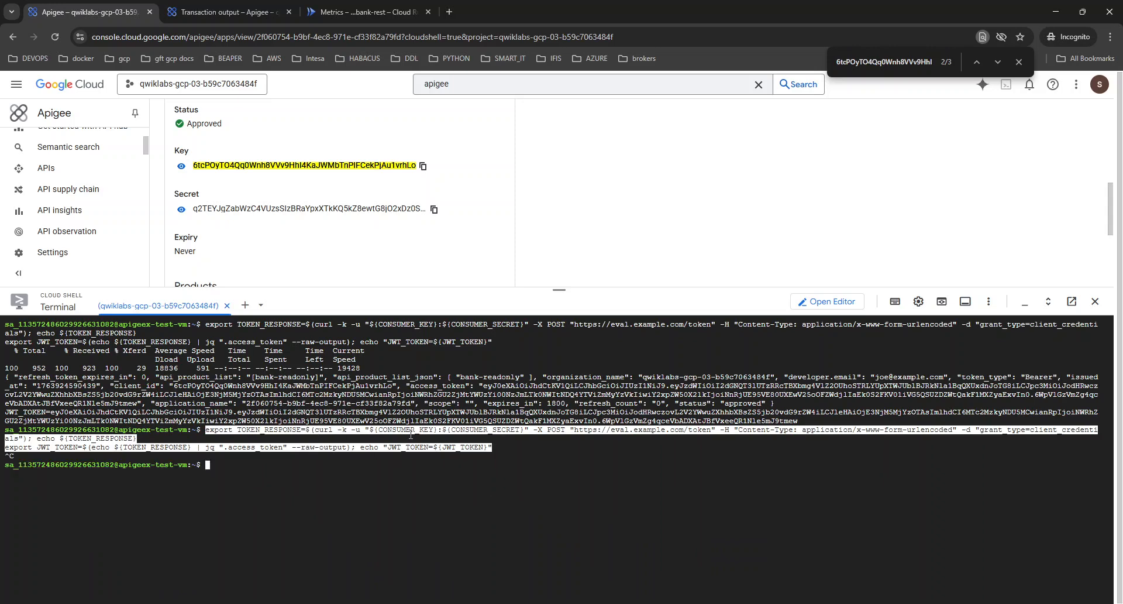
pyautogui.moveTo(316, 324); pyautogui.dragTo(29, 333)
pyautogui.hotkey('ctrl', 'c')
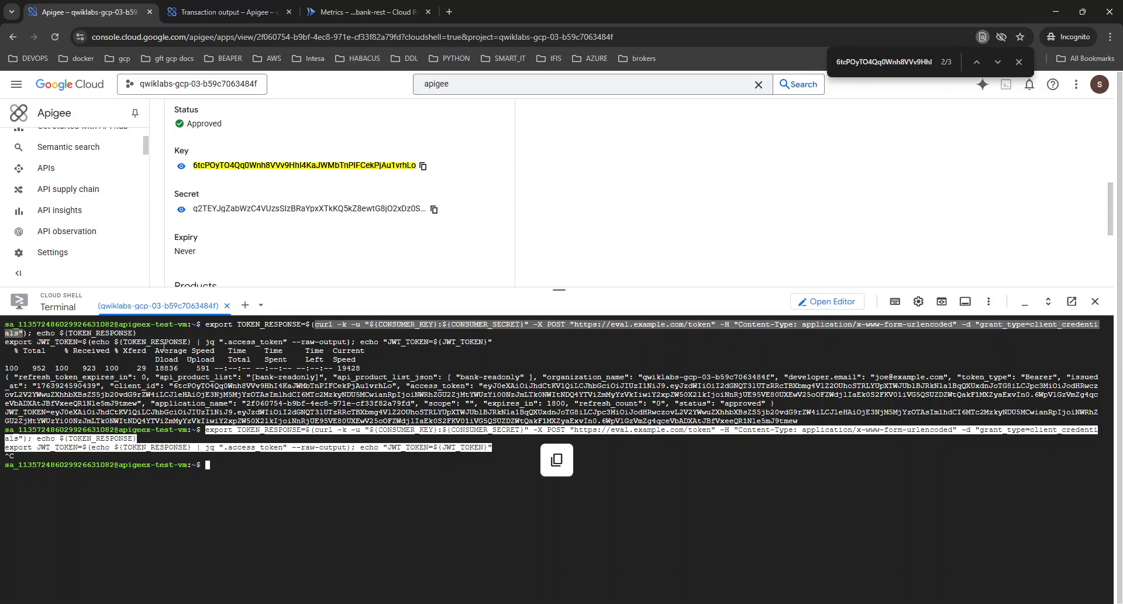
pyautogui.click(298, 490)
pyautogui.hotkey('ctrl', 'v')
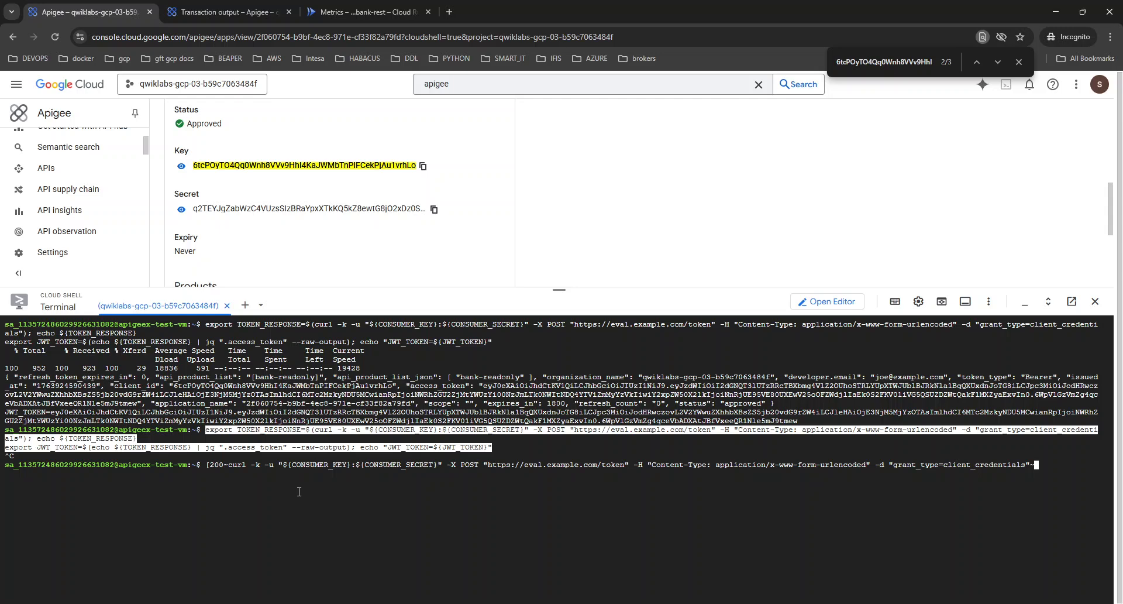
pyautogui.press('Left')
pyautogui.press('Left')
pyautogui.press('Left')
pyautogui.press('Left')
pyautogui.press('Left')
pyautogui.press('Left')
pyautogui.press('Left')
pyautogui.press('Left')
pyautogui.press('Left')
pyautogui.press('Left')
pyautogui.press('Left')
pyautogui.press('Left')
pyautogui.press('Left')
pyautogui.press('Left')
pyautogui.press('Left')
pyautogui.press('Left')
pyautogui.press('Left')
pyautogui.press('Left')
pyautogui.press('Left')
pyautogui.press('Left')
pyautogui.press('Left')
pyautogui.press('Left')
pyautogui.press('Left')
pyautogui.press('Left')
pyautogui.press('Left')
pyautogui.press('Left')
pyautogui.press('Left')
pyautogui.press('Left')
pyautogui.press('Left')
pyautogui.press('Left')
pyautogui.press('Left')
pyautogui.press('Left')
pyautogui.press('Left')
pyautogui.press('Left')
pyautogui.press('Left')
pyautogui.press('Left')
pyautogui.press('Left')
pyautogui.press('Left')
pyautogui.press('Left')
pyautogui.press('Left')
pyautogui.press('Left')
pyautogui.press('Left')
pyautogui.press('Left')
pyautogui.press('Left')
pyautogui.press('Left')
pyautogui.press('Left')
pyautogui.press('Left')
pyautogui.press('Left')
pyautogui.press('Left')
pyautogui.press('Left')
pyautogui.press('Left')
pyautogui.press('Left')
pyautogui.press('Left')
pyautogui.press('Left')
pyautogui.press('Left')
pyautogui.press('Left')
pyautogui.press('Left')
pyautogui.press('Left')
pyautogui.press('Left')
pyautogui.press('Left')
pyautogui.press('Left')
pyautogui.press('Left')
pyautogui.press('Left')
pyautogui.press('Left')
pyautogui.press('Left')
pyautogui.press('Left')
pyautogui.press('Left')
pyautogui.press('Left')
pyautogui.press('Left')
pyautogui.press('Left')
pyautogui.press('Left')
pyautogui.press('Left')
pyautogui.press('Left')
pyautogui.press('Left')
pyautogui.press('Left')
pyautogui.press('Left')
pyautogui.press('Left')
pyautogui.press('Left')
pyautogui.press('Left')
pyautogui.press('Left')
pyautogui.press('Delete')
pyautogui.press('Delete')
pyautogui.press('Delete')
pyautogui.press('Delete')
pyautogui.press('Delete')
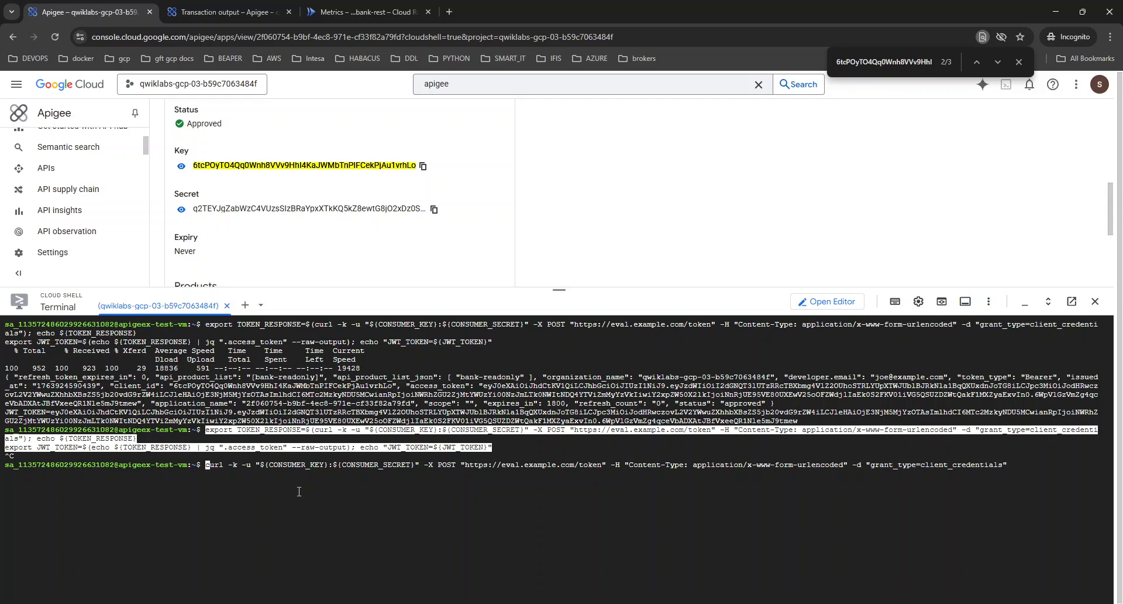
pyautogui.press('Return')
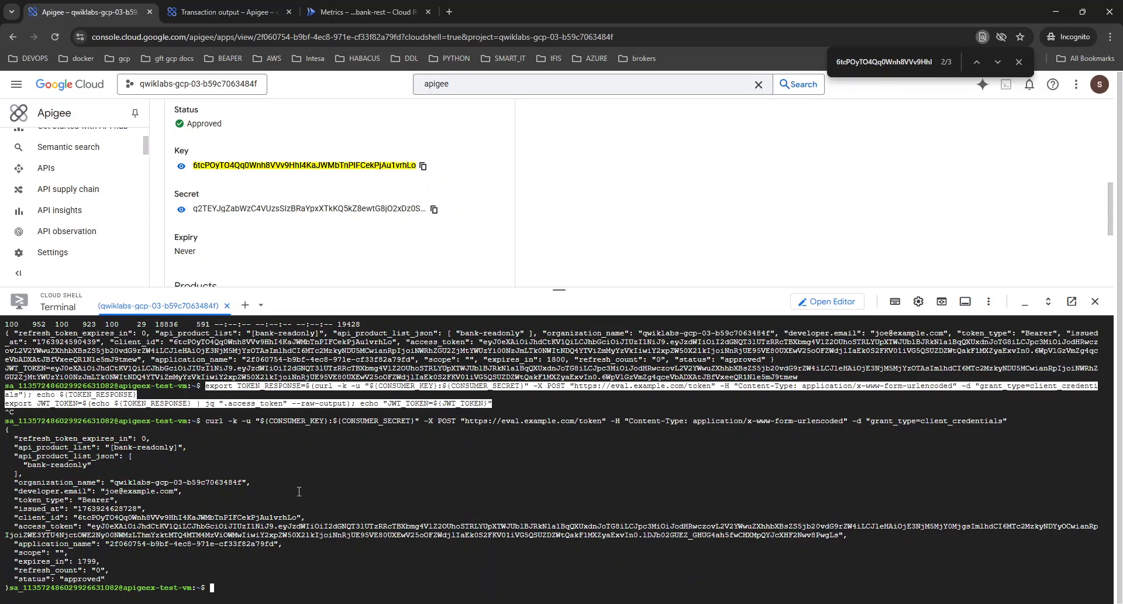
pyautogui.hotkey('ctrl', 'l')
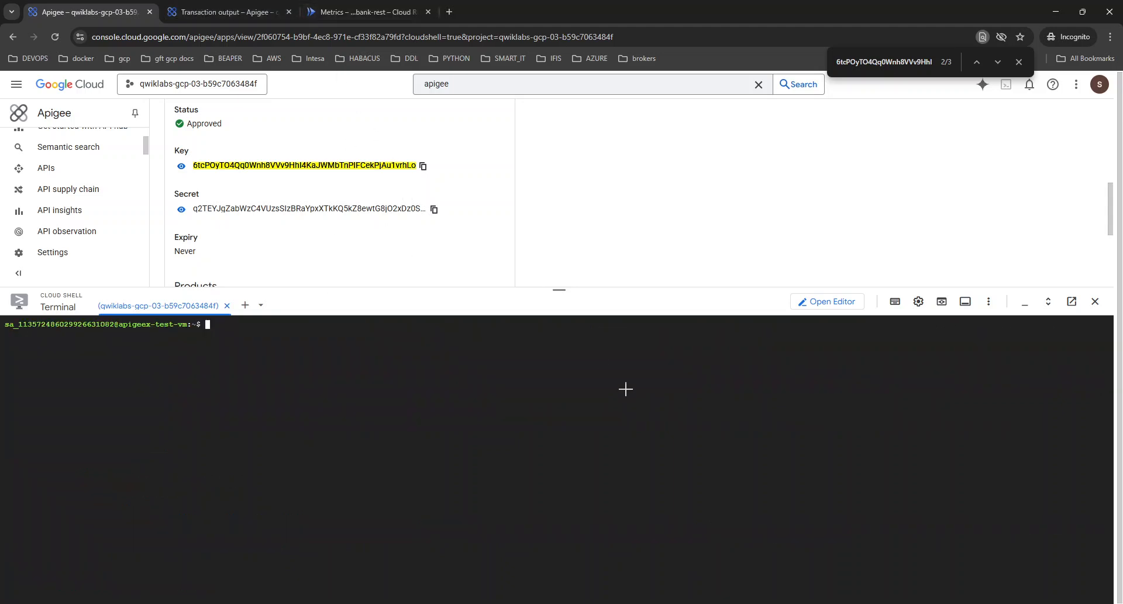
# Open the successful GET /bank/v1/customers transaction in the bank-v1 debug session and view its AM-GetSecret policy details.
pyautogui.click(266, 4)
pyautogui.click(267, 326)
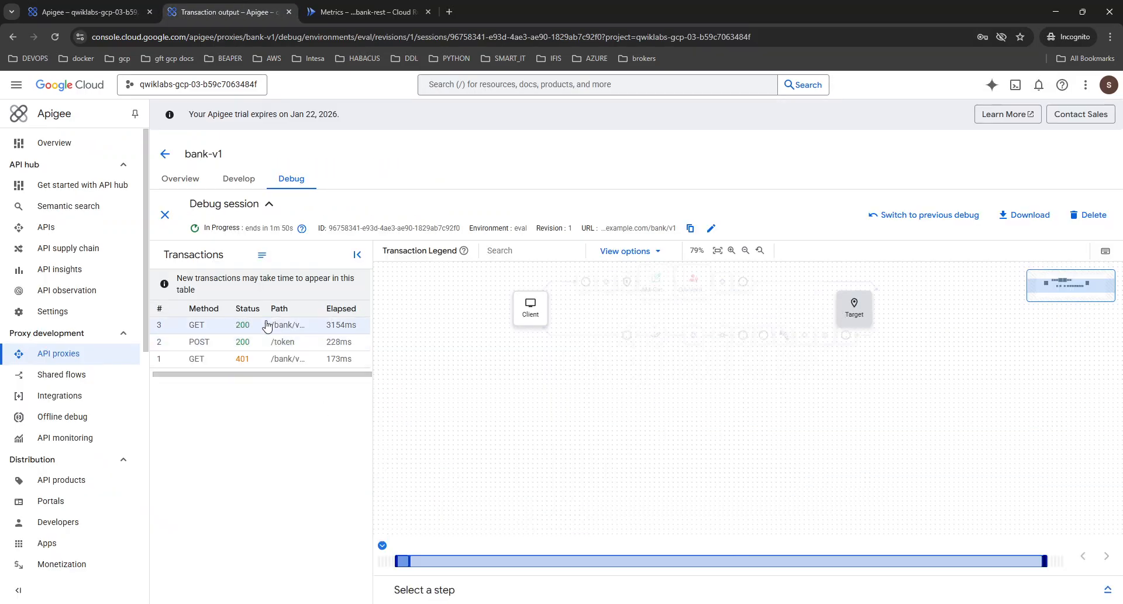
pyautogui.click(1108, 589)
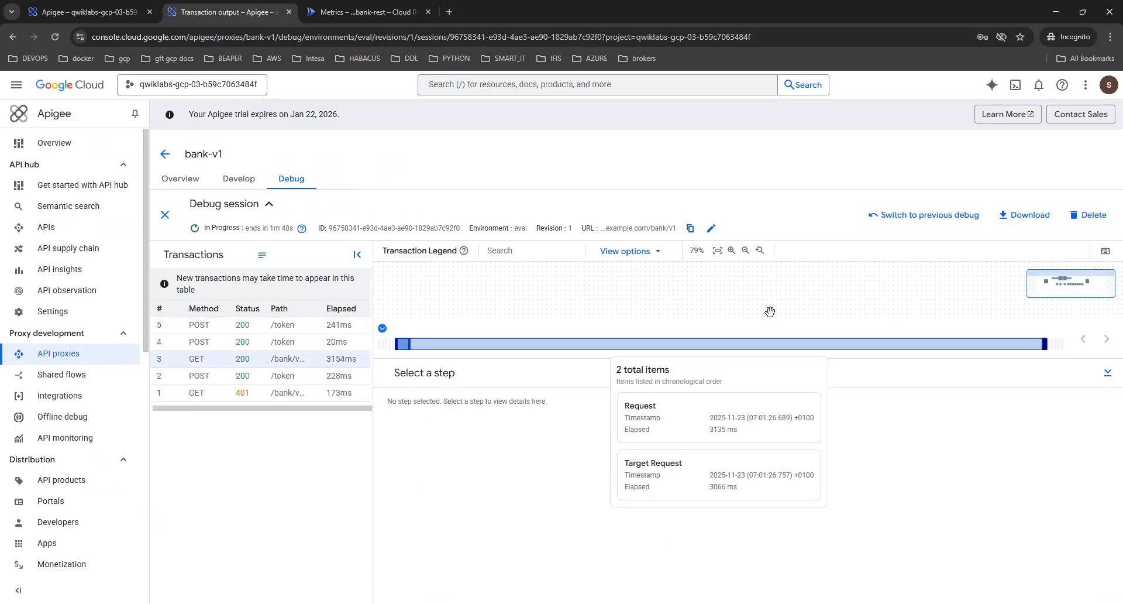
pyautogui.moveTo(848, 359); pyautogui.dragTo(827, 431)
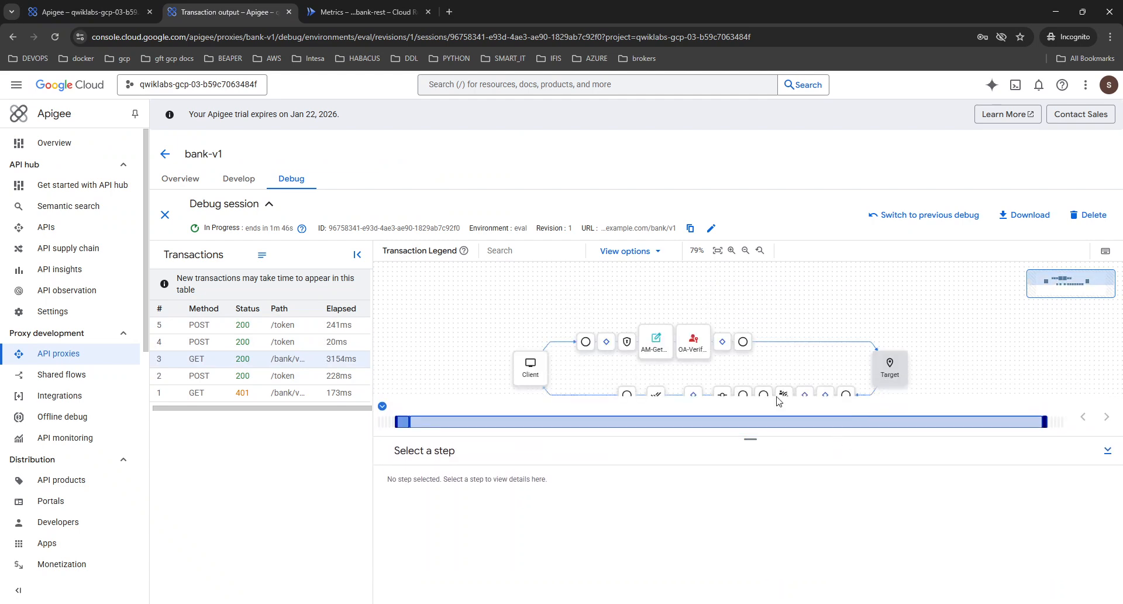
pyautogui.moveTo(812, 345); pyautogui.dragTo(807, 291)
pyautogui.click(653, 300)
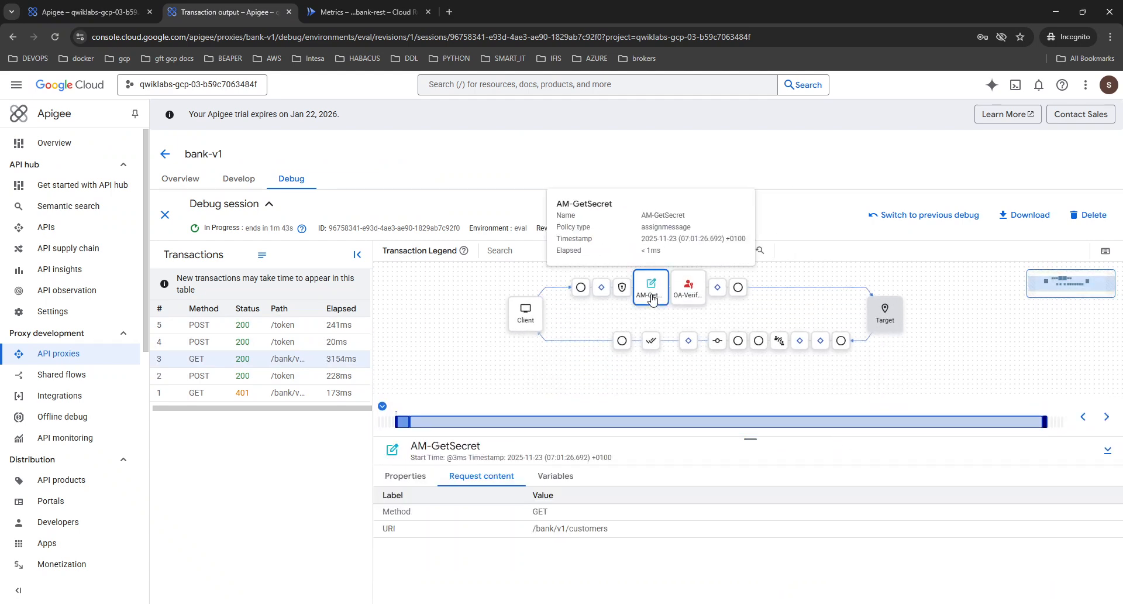
# Reopen POST /token transaction 2 and examine the propertyset.oauth.secret variable of its AM-GetSecret policy.
pyautogui.click(244, 377)
pyautogui.click(1108, 592)
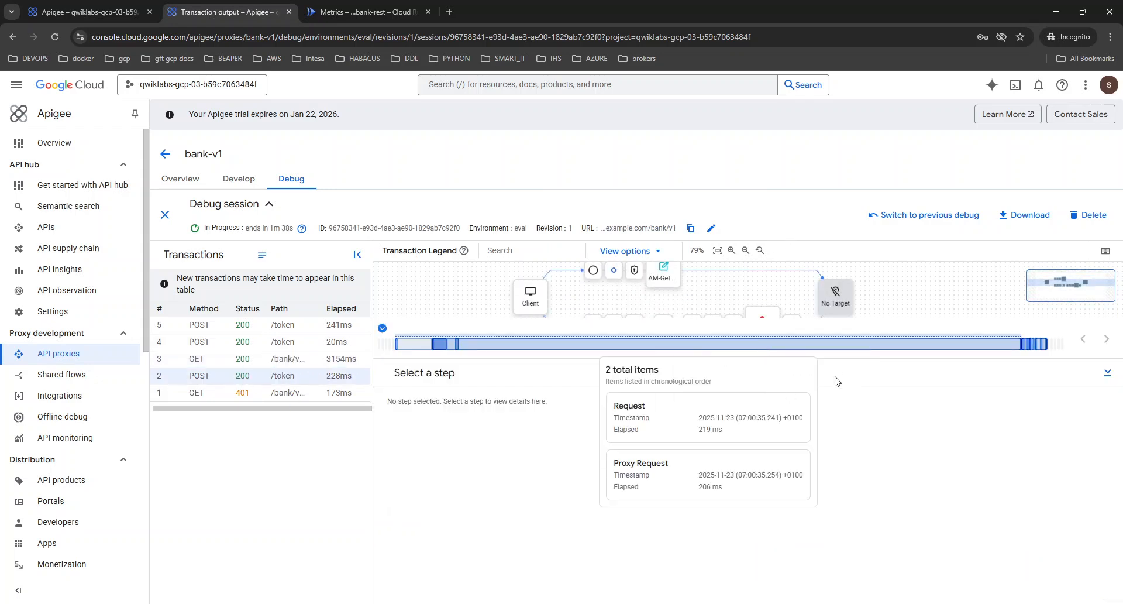
pyautogui.moveTo(832, 362); pyautogui.dragTo(832, 404)
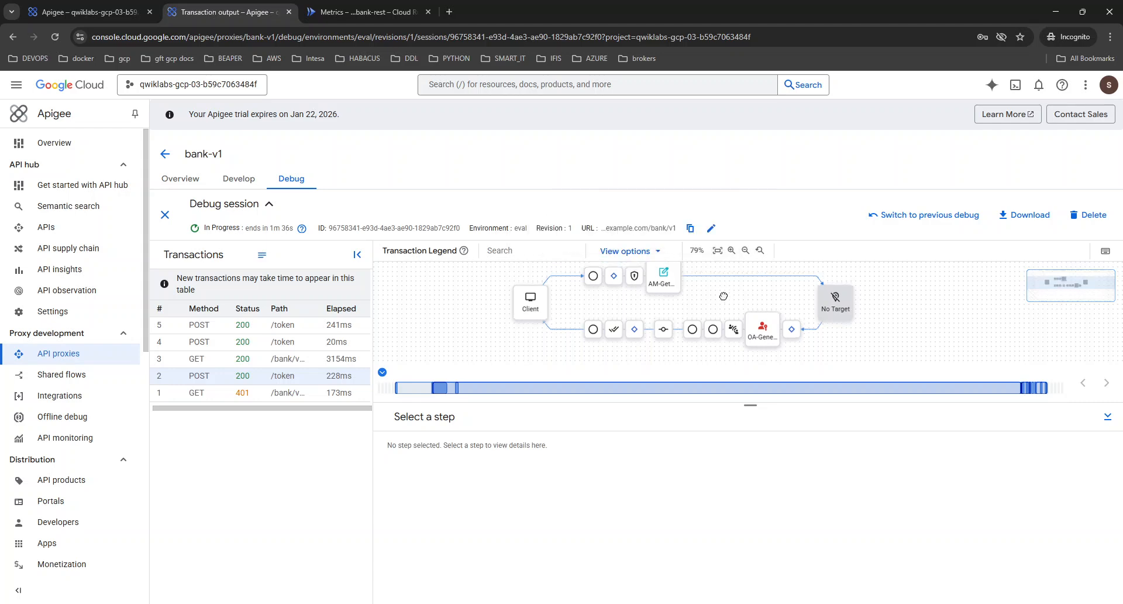
pyautogui.click(664, 304)
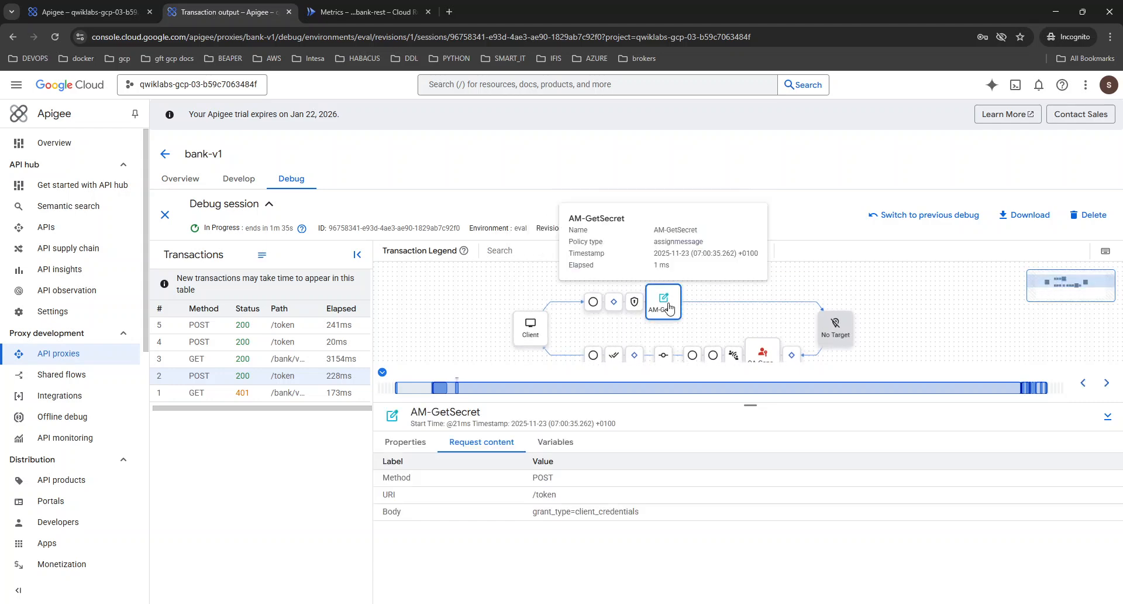
pyautogui.click(554, 443)
pyautogui.moveTo(472, 507); pyautogui.dragTo(385, 507)
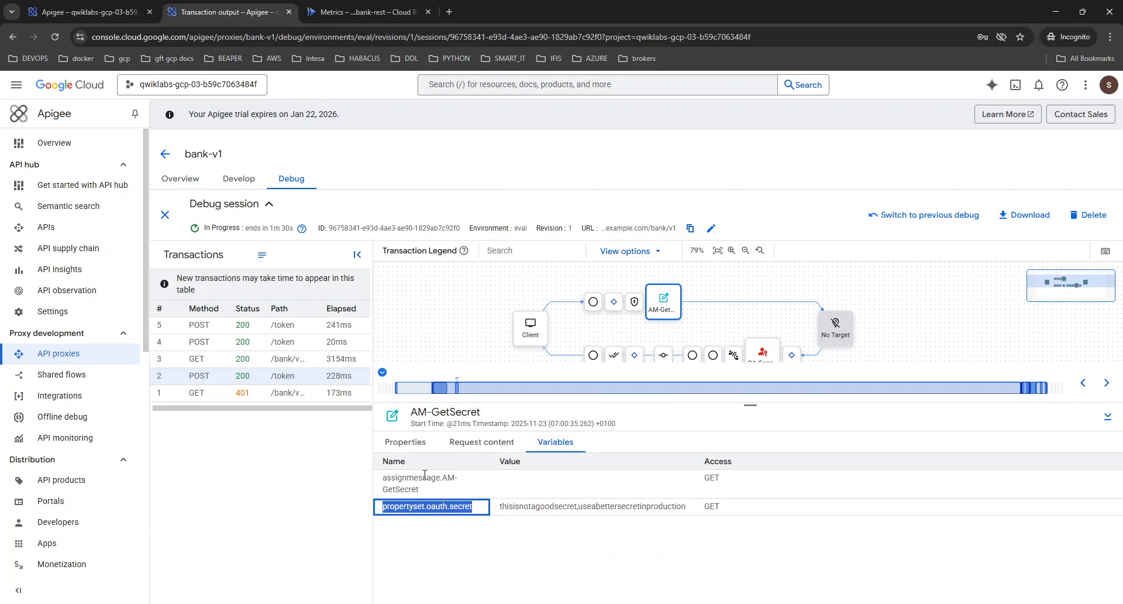
# Open the GET /bank/v1/customers transaction 3 and review the request headers of its Request Received from Client step.
pyautogui.click(293, 360)
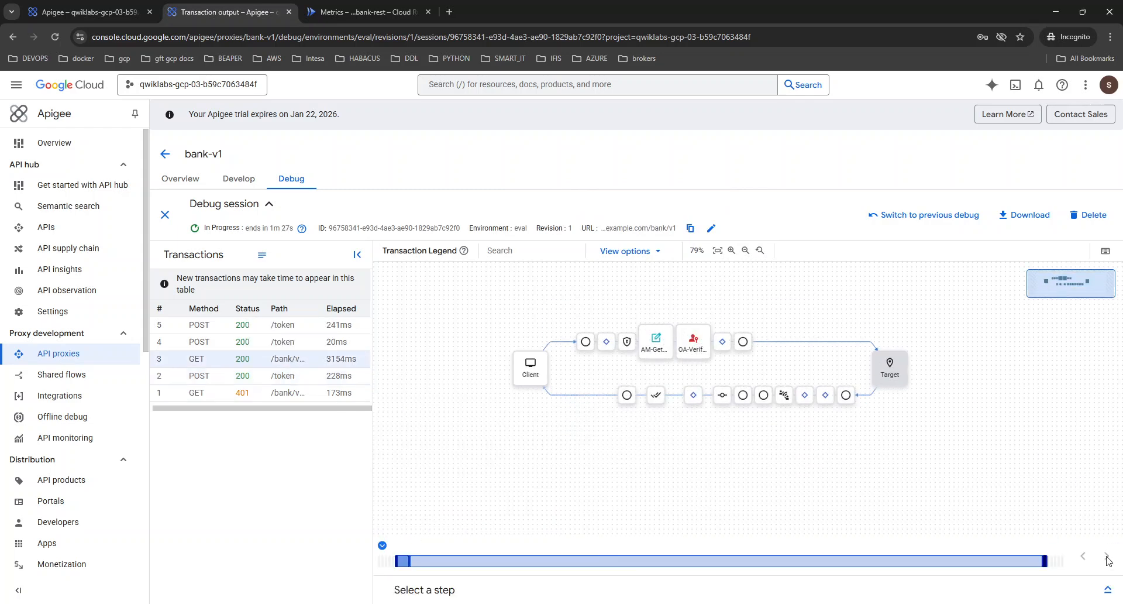
pyautogui.click(1107, 589)
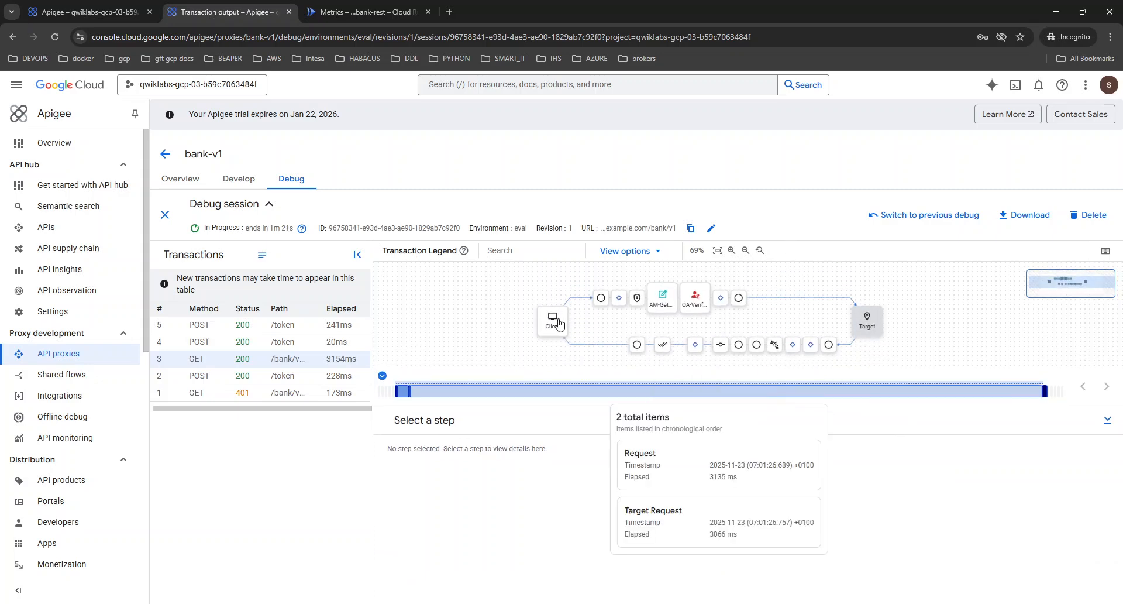
pyautogui.click(601, 300)
pyautogui.click(483, 446)
pyautogui.scroll(-3, 565, 546)
pyautogui.scroll(-1, 565, 545)
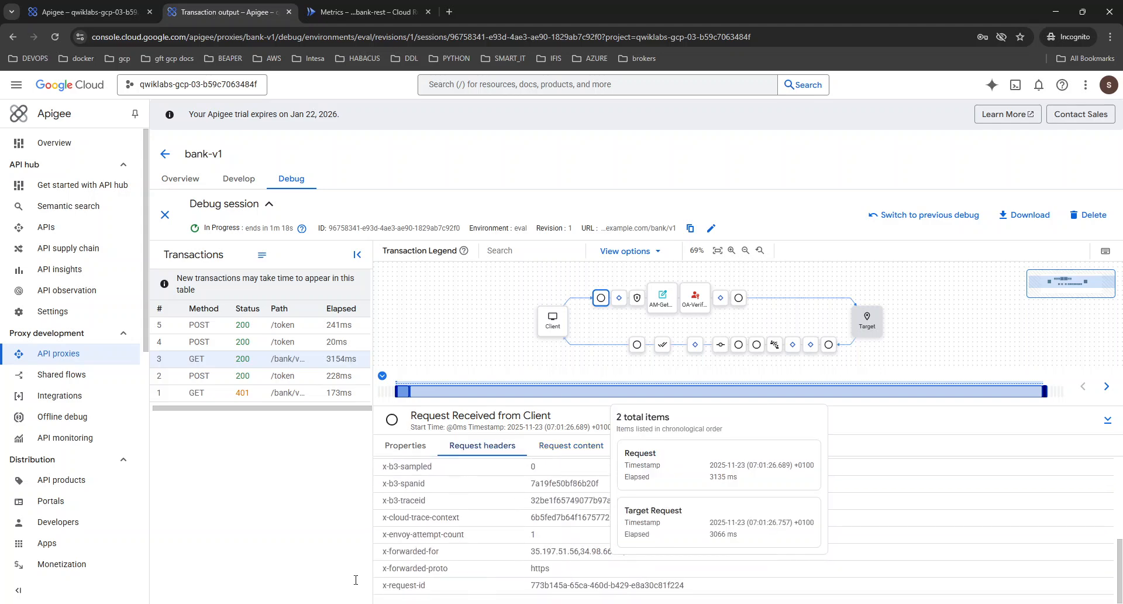
pyautogui.scroll(5, 486, 585)
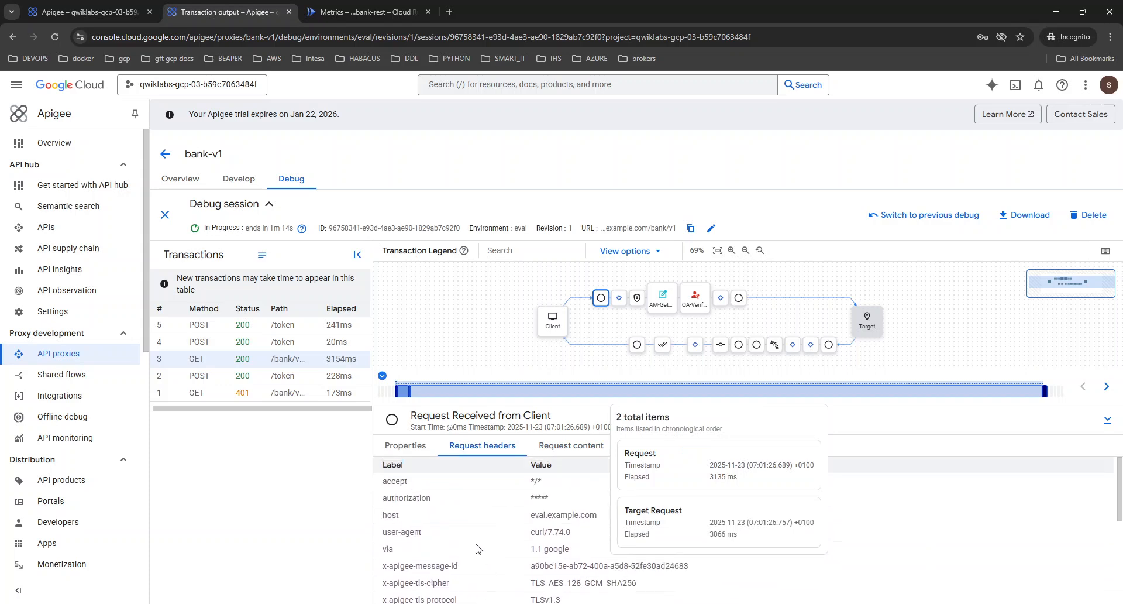
# Inspect the properties and variables of the AM-GetSecret policy in the GET transaction.
pyautogui.click(658, 308)
pyautogui.click(400, 453)
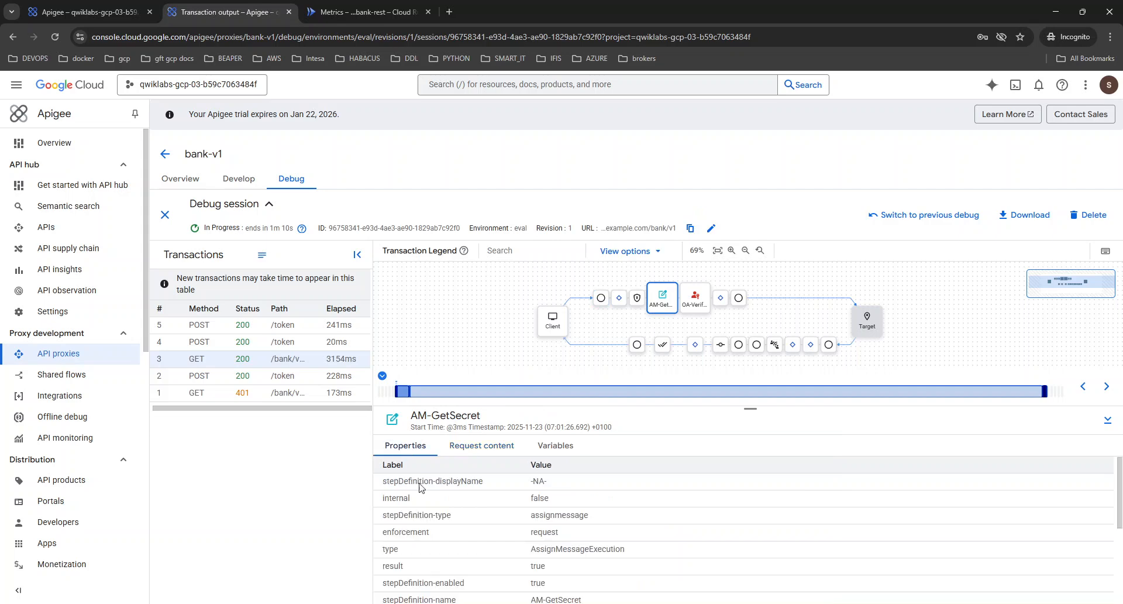
pyautogui.scroll(-5, 491, 550)
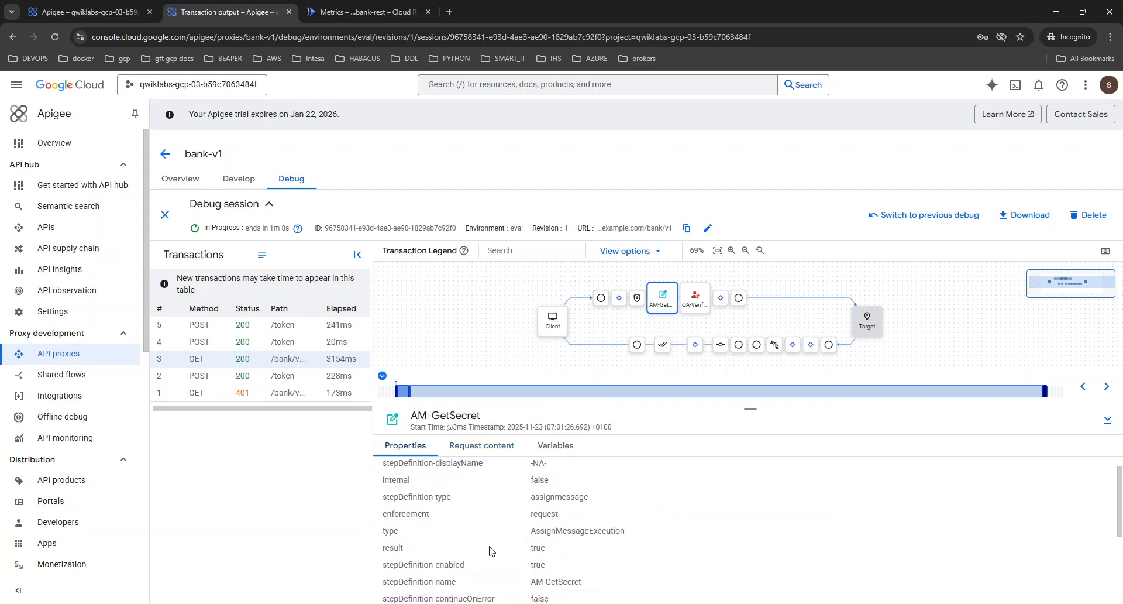
pyautogui.scroll(1, 490, 551)
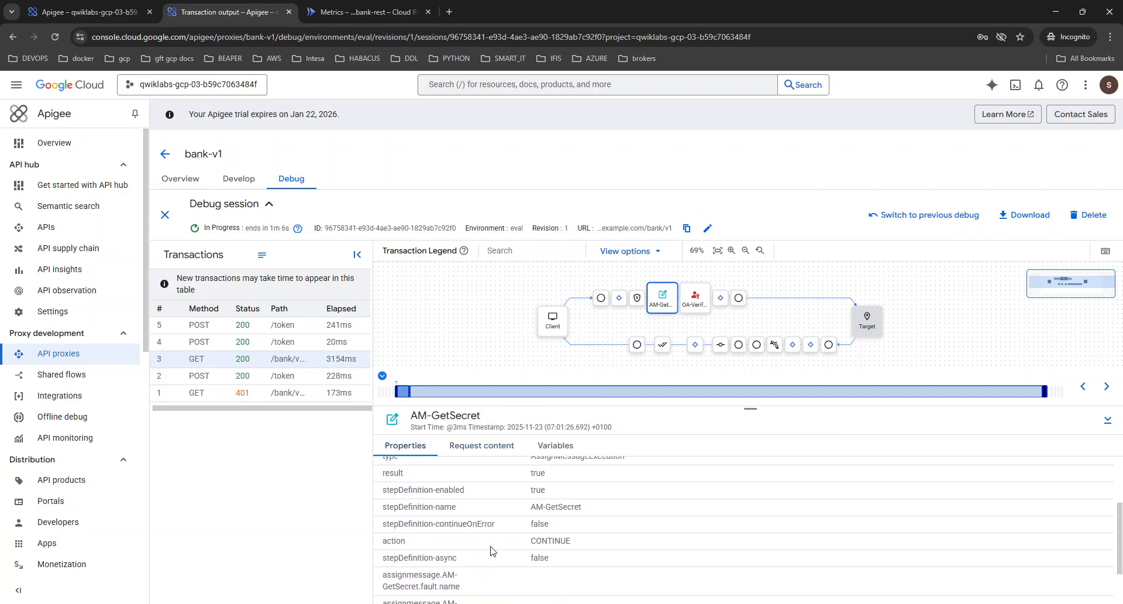
pyautogui.click(554, 450)
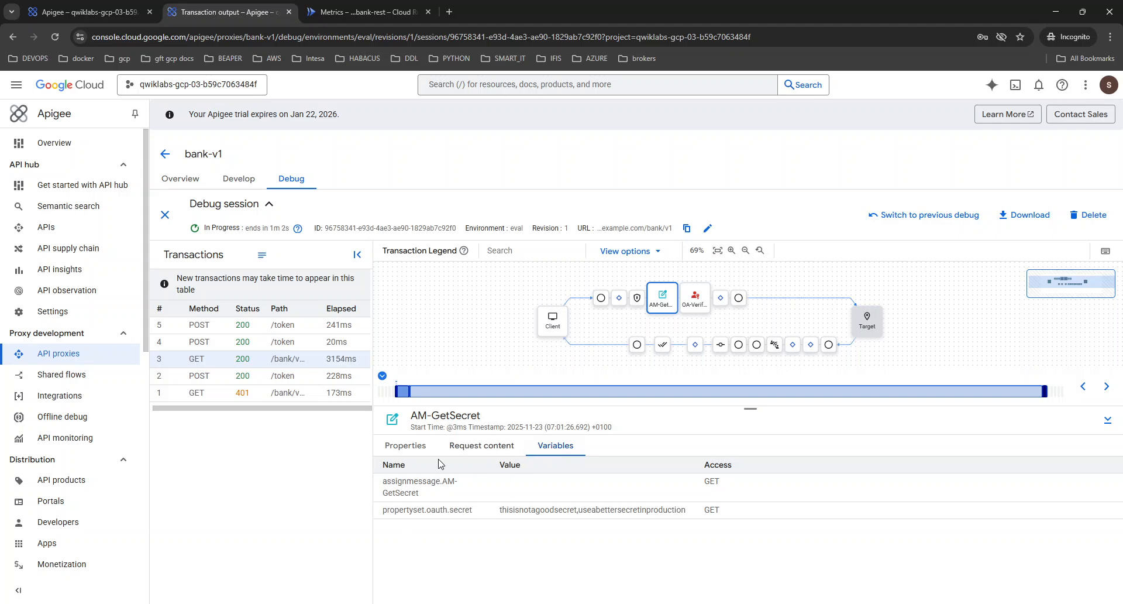
# Review the AM-GetSecret policy's request content and read through its full list of properties.
pyautogui.click(502, 439)
pyautogui.click(426, 444)
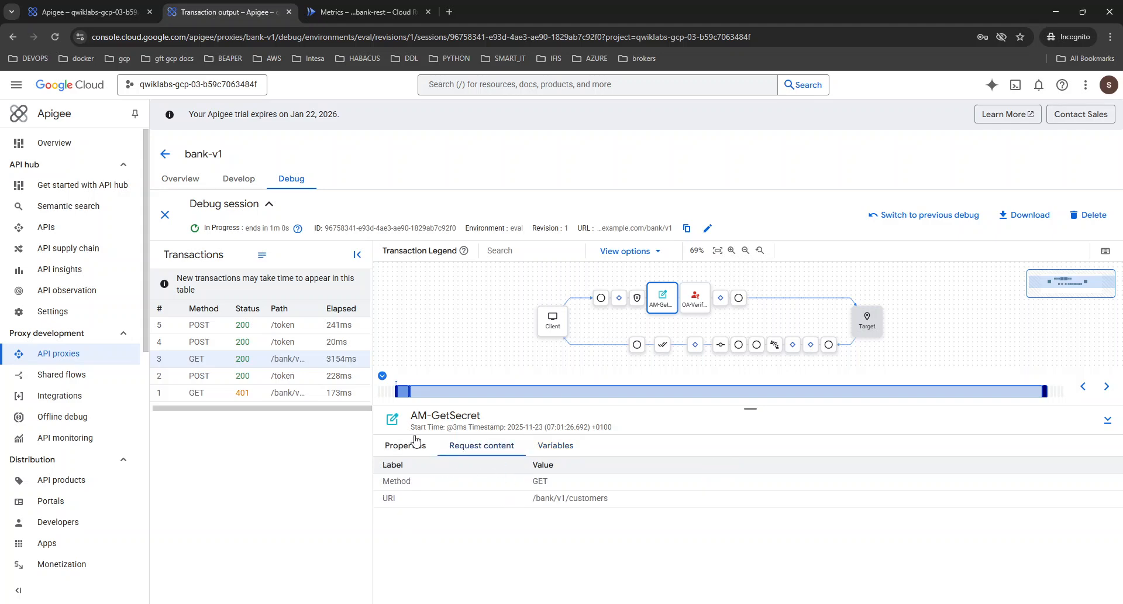
pyautogui.scroll(-1, 533, 513)
pyautogui.scroll(-2, 531, 508)
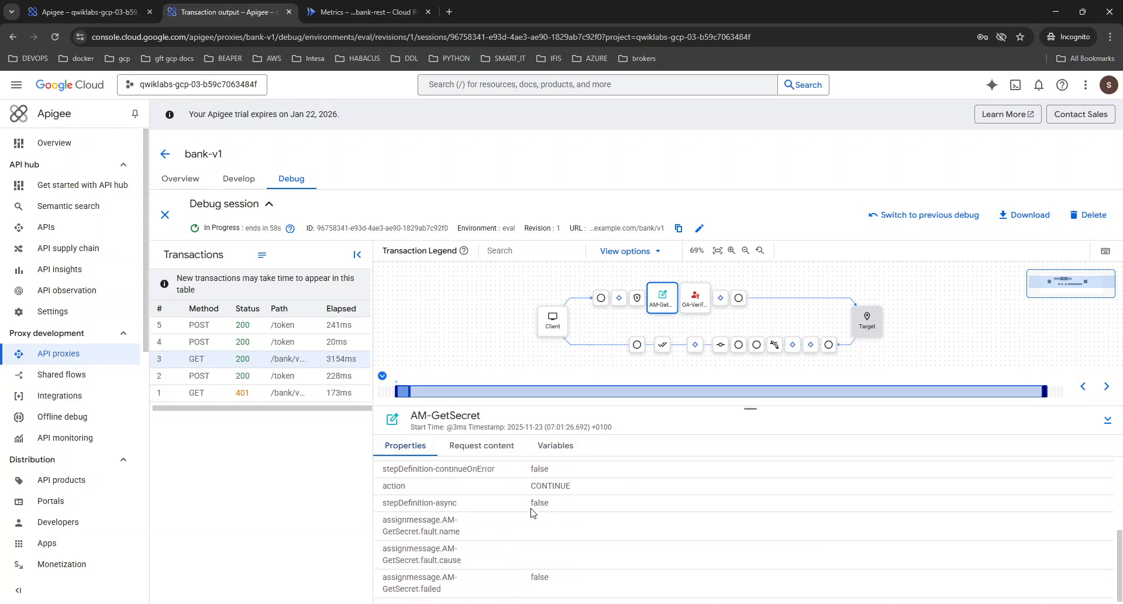
pyautogui.scroll(5, 533, 515)
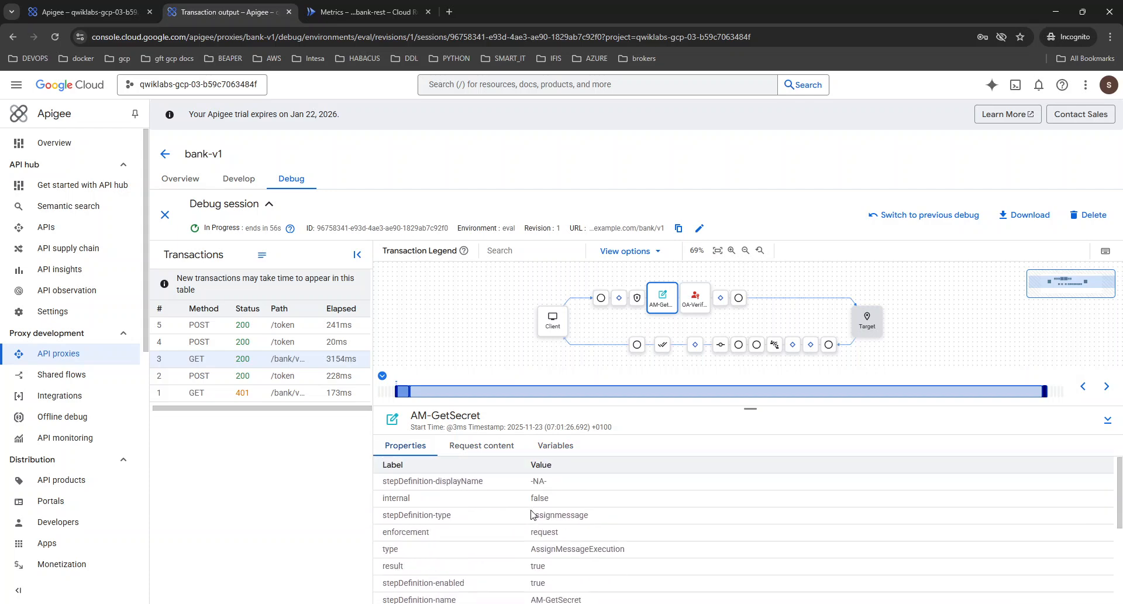
pyautogui.scroll(-3, 532, 515)
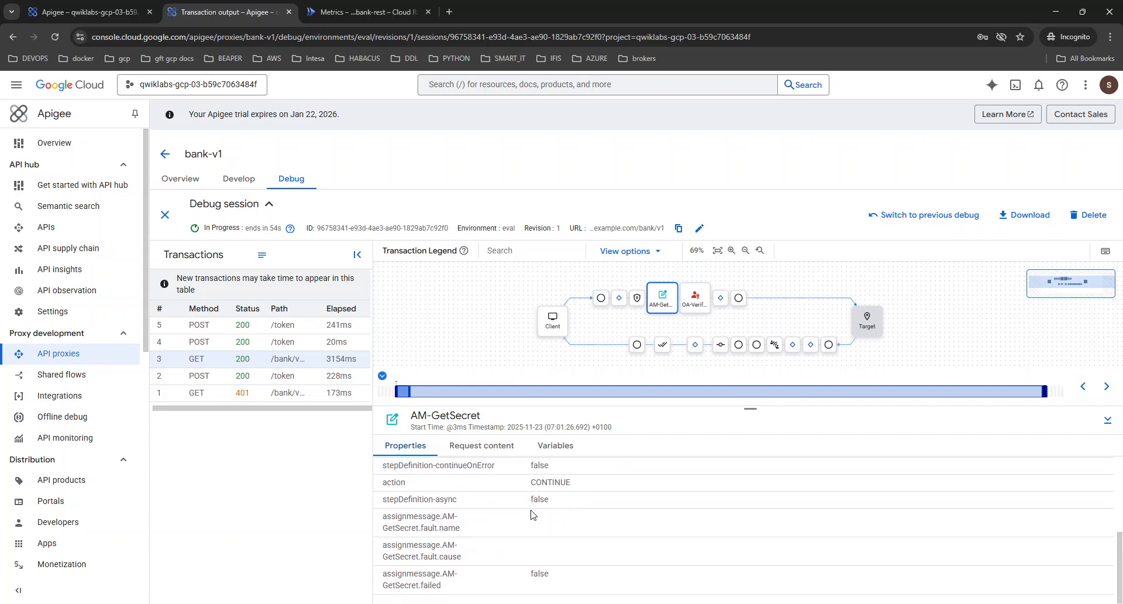
pyautogui.scroll(4, 532, 514)
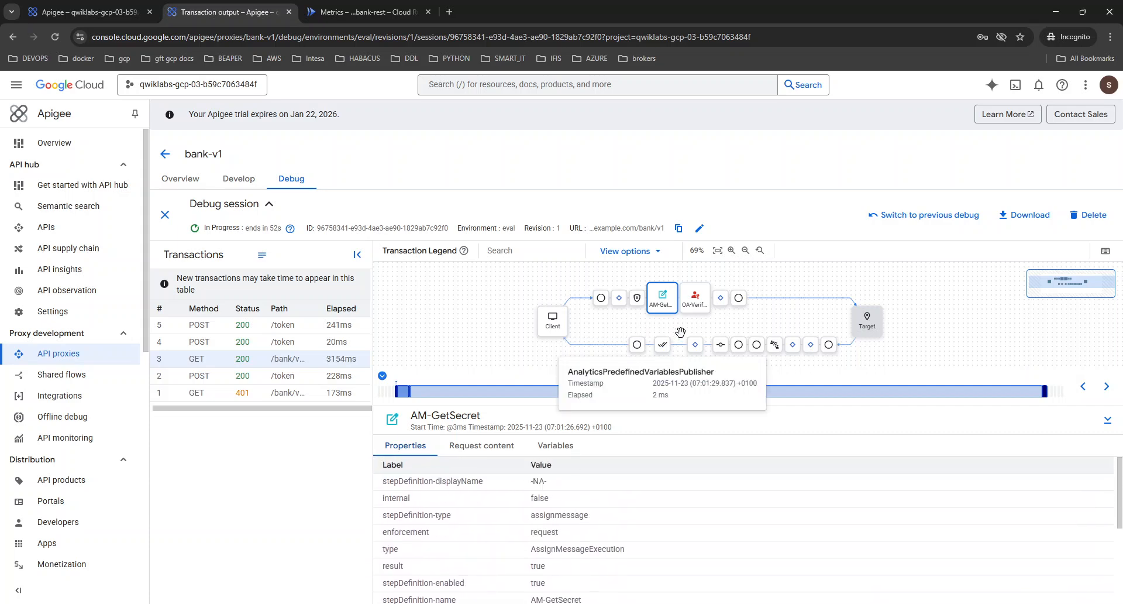
pyautogui.moveTo(698, 312)
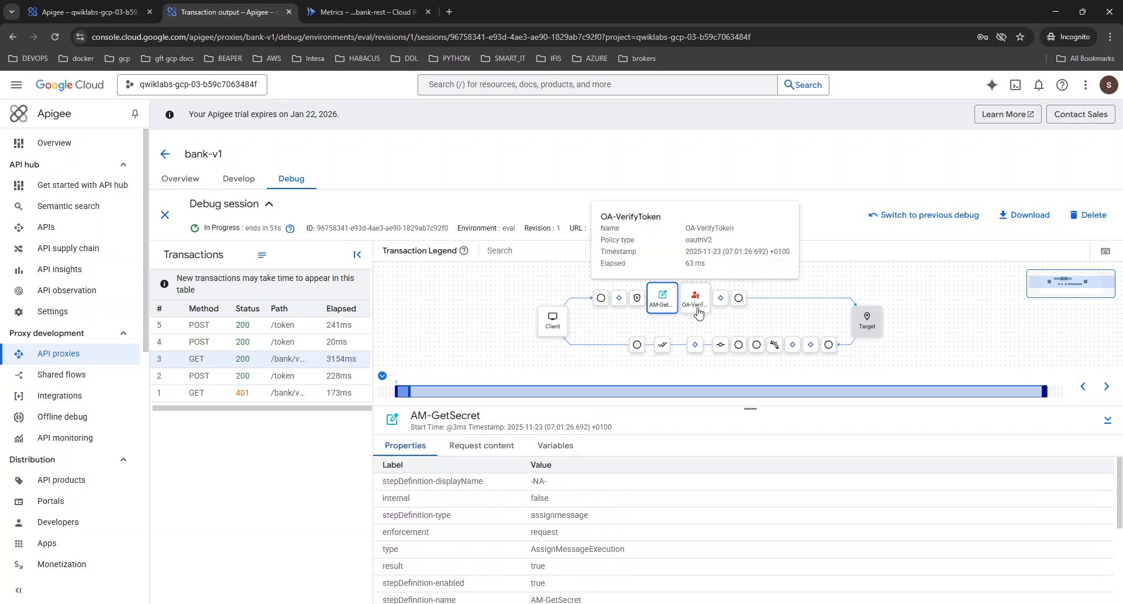
pyautogui.click(479, 447)
pyautogui.click(400, 446)
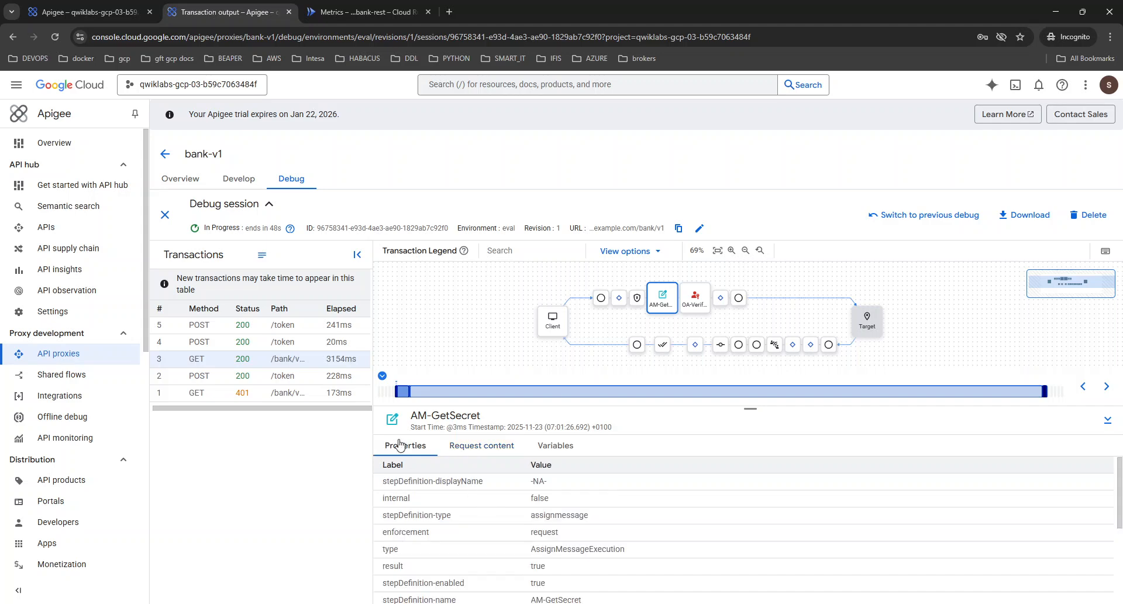
pyautogui.scroll(-3, 481, 544)
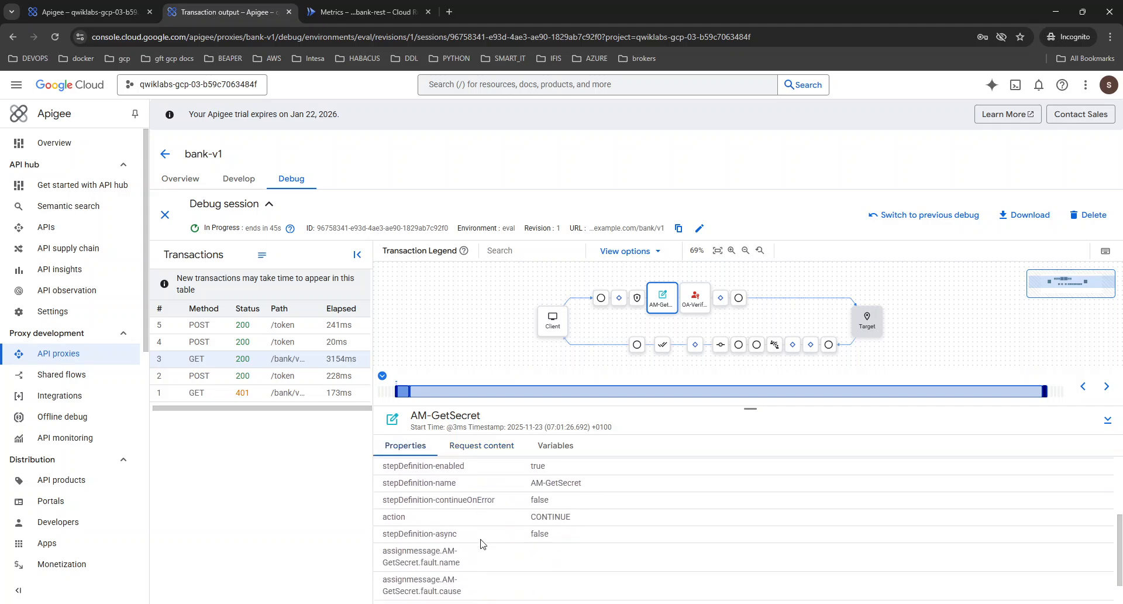
pyautogui.scroll(-1, 481, 544)
# Switch to the Cloud Shell terminal and recall the earlier curl GET request to /bank/v1/customers to review its Bearer authorization header.
pyautogui.hotkey('ctrl', 'shift', 'Tab')
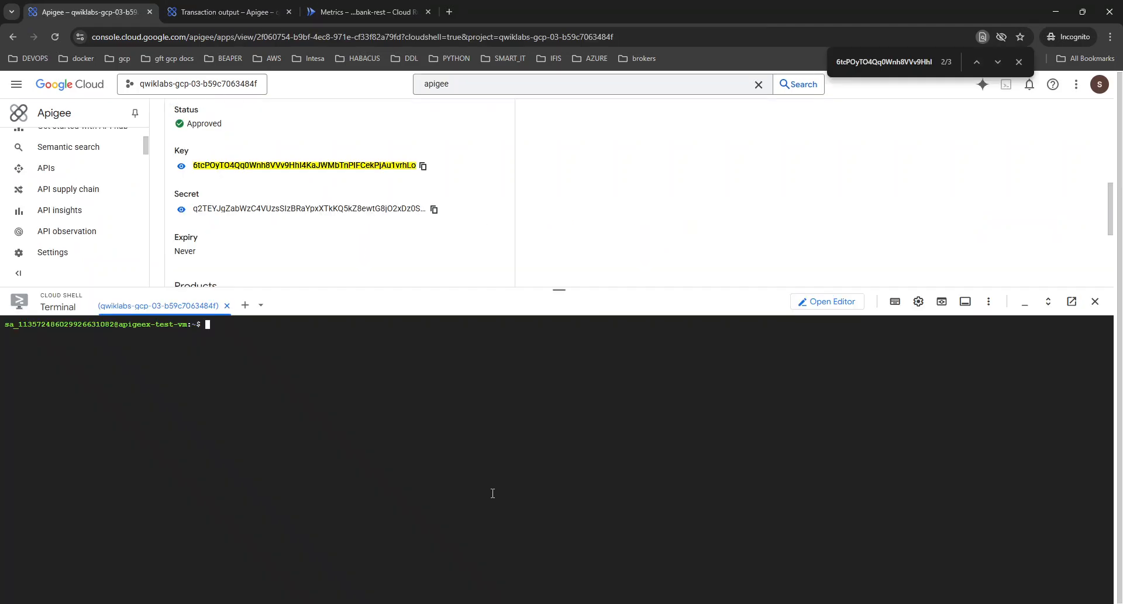
pyautogui.press('Up')
pyautogui.press('Up')
pyautogui.press('Up')
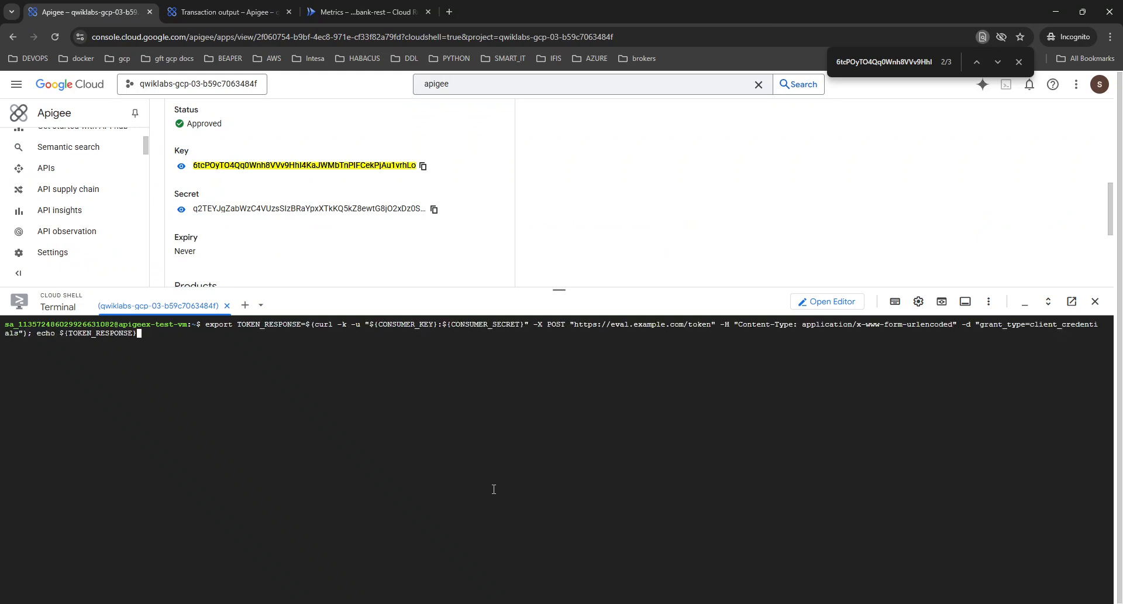
pyautogui.press('Up')
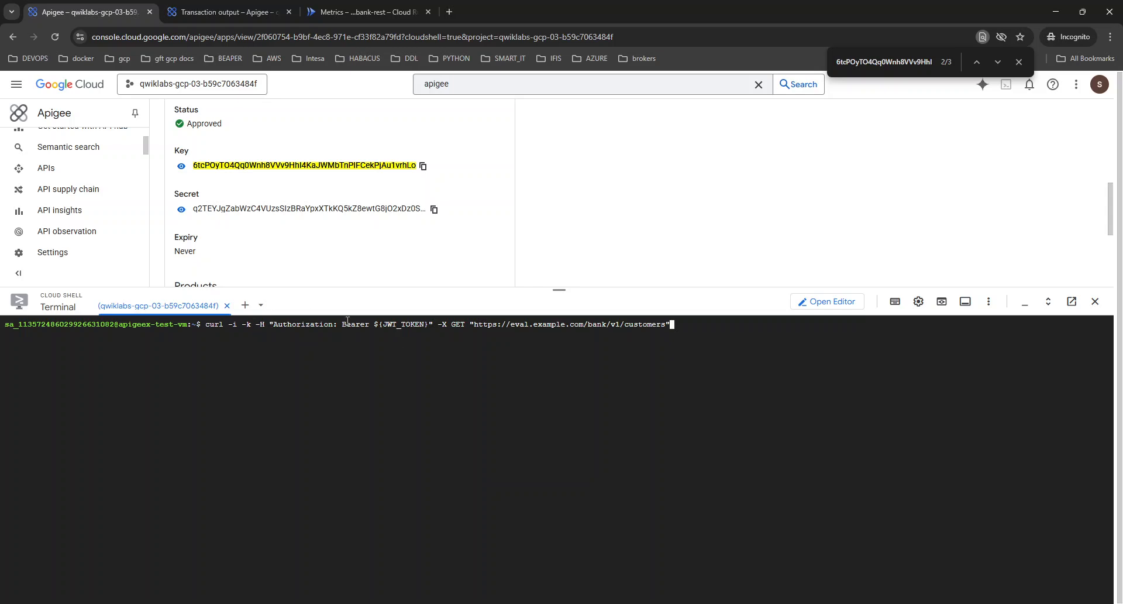
# Return to the bank-v1 debug session and examine the OA-VerifyToken policy's properties, highlighting its type value.
pyautogui.click(351, 11)
pyautogui.click(217, 7)
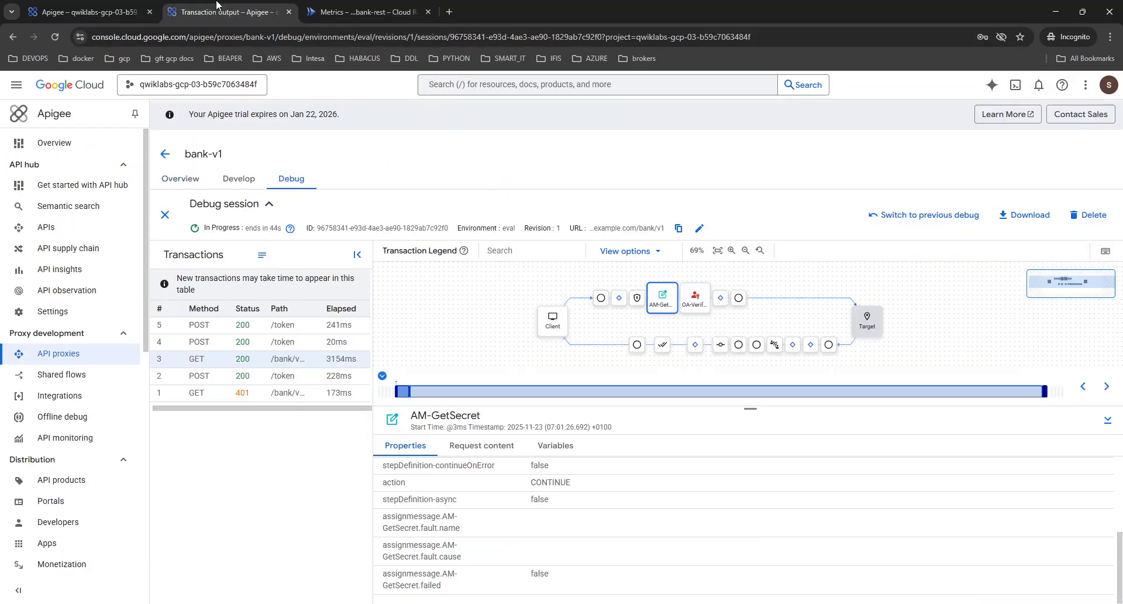
pyautogui.click(694, 300)
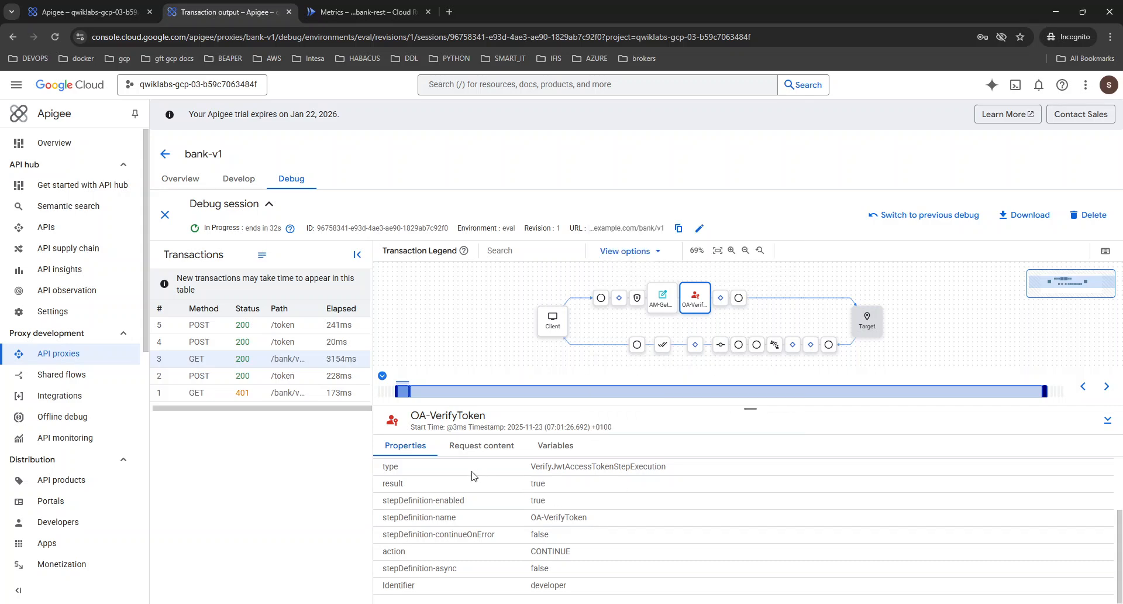
pyautogui.scroll(3, 484, 478)
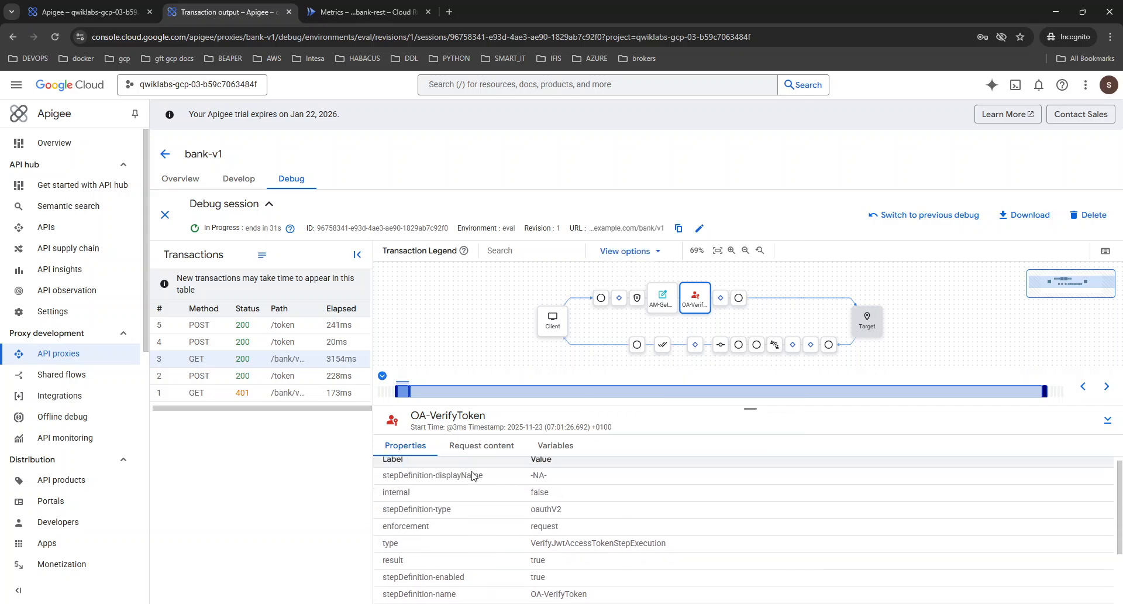
pyautogui.doubleClick(584, 551)
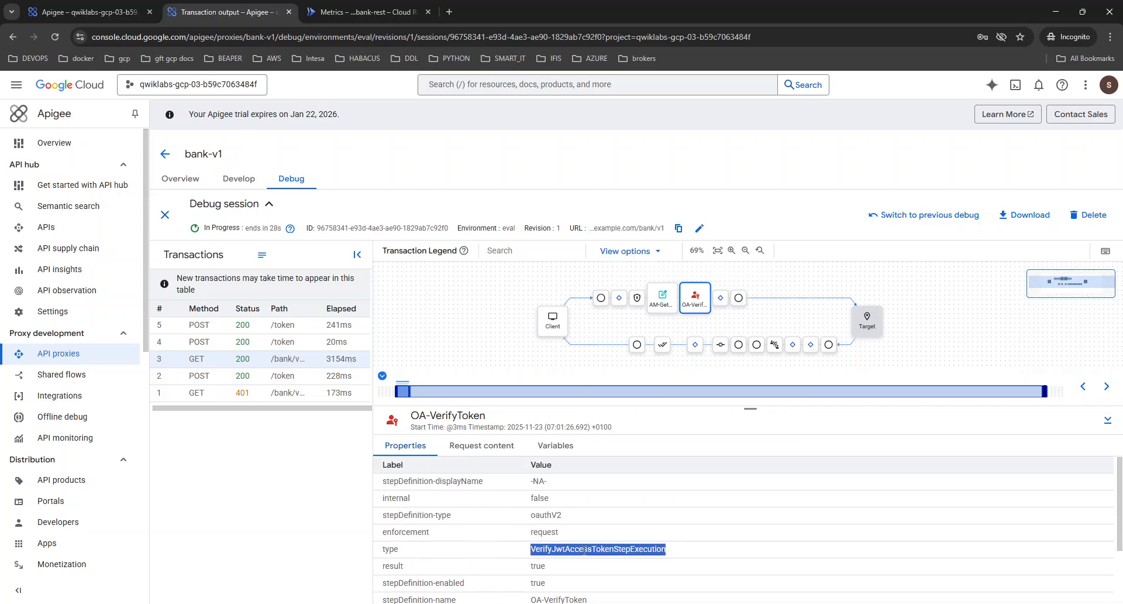
pyautogui.scroll(-3, 496, 505)
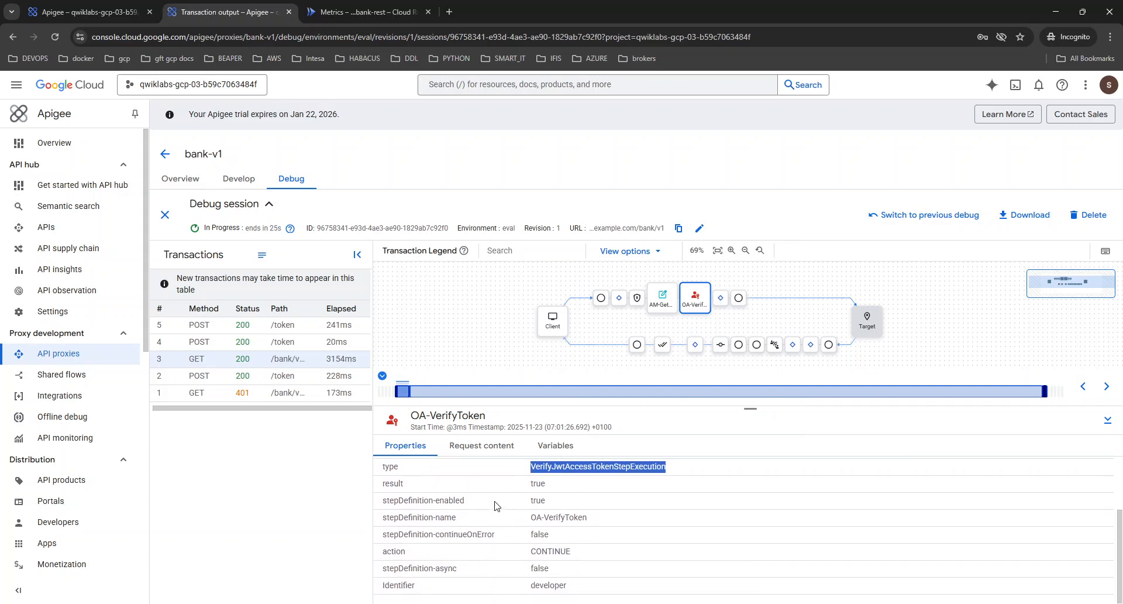
pyautogui.scroll(3, 496, 505)
# Check the OA-VerifyToken policy's request content, then examine its variables, highlighting the policy name and the access_token value.
pyautogui.click(482, 445)
pyautogui.click(550, 447)
pyautogui.moveTo(390, 484); pyautogui.dragTo(468, 482)
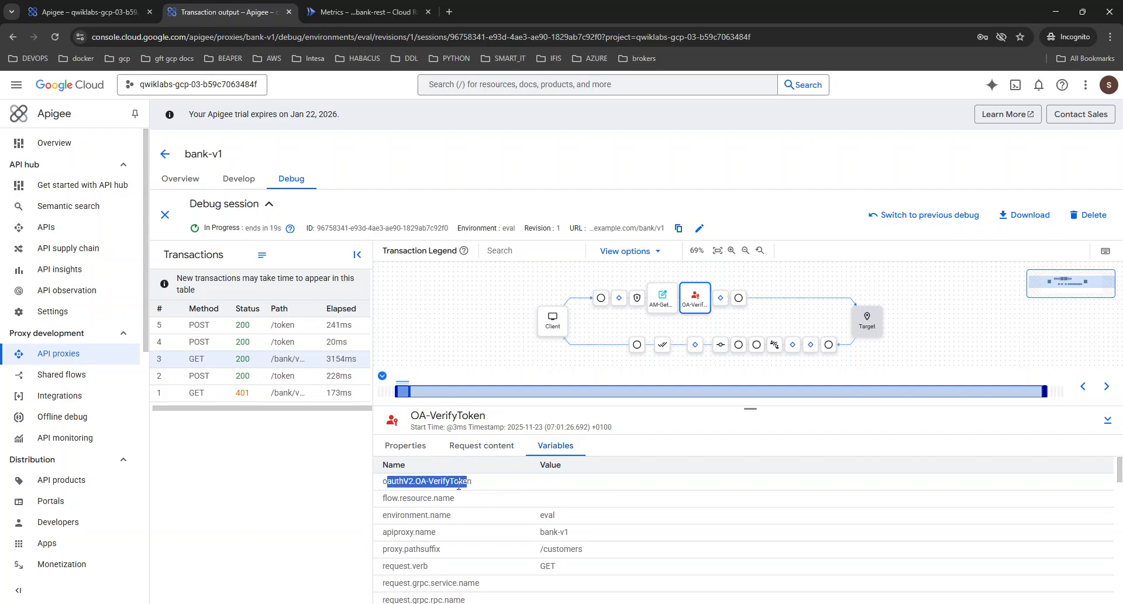
pyautogui.scroll(-5, 484, 504)
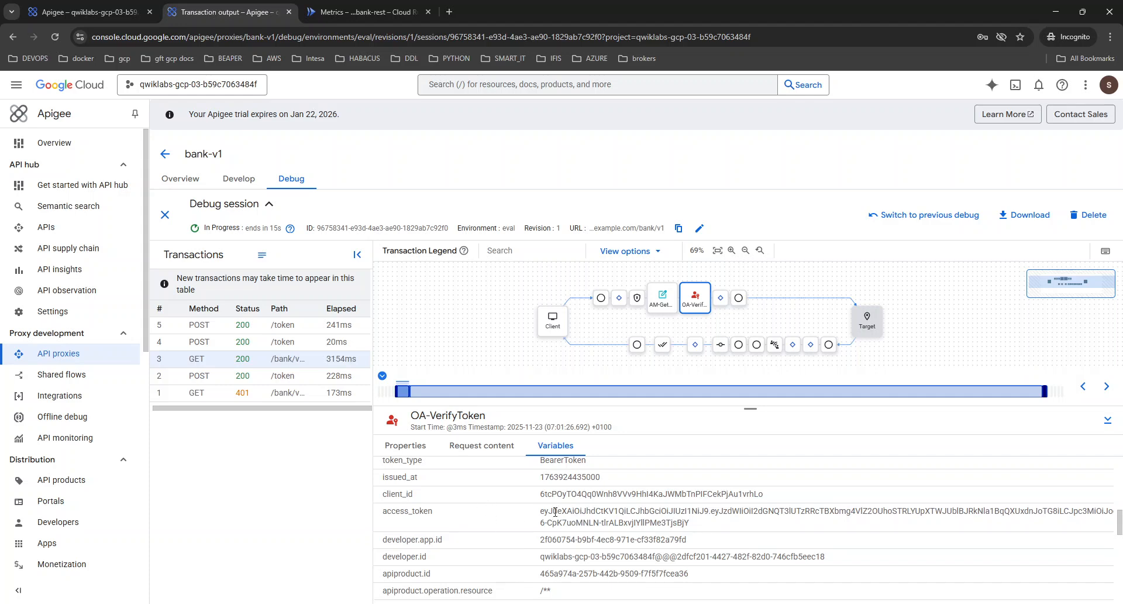
pyautogui.moveTo(541, 512); pyautogui.dragTo(714, 522)
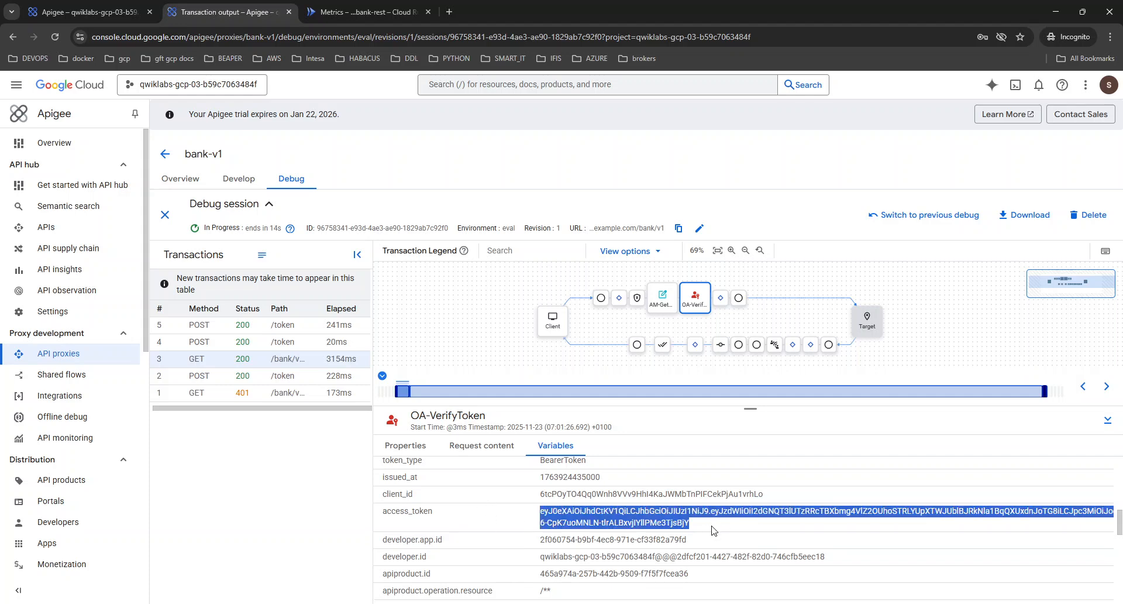
pyautogui.scroll(-10, 714, 530)
pyautogui.scroll(-1, 713, 529)
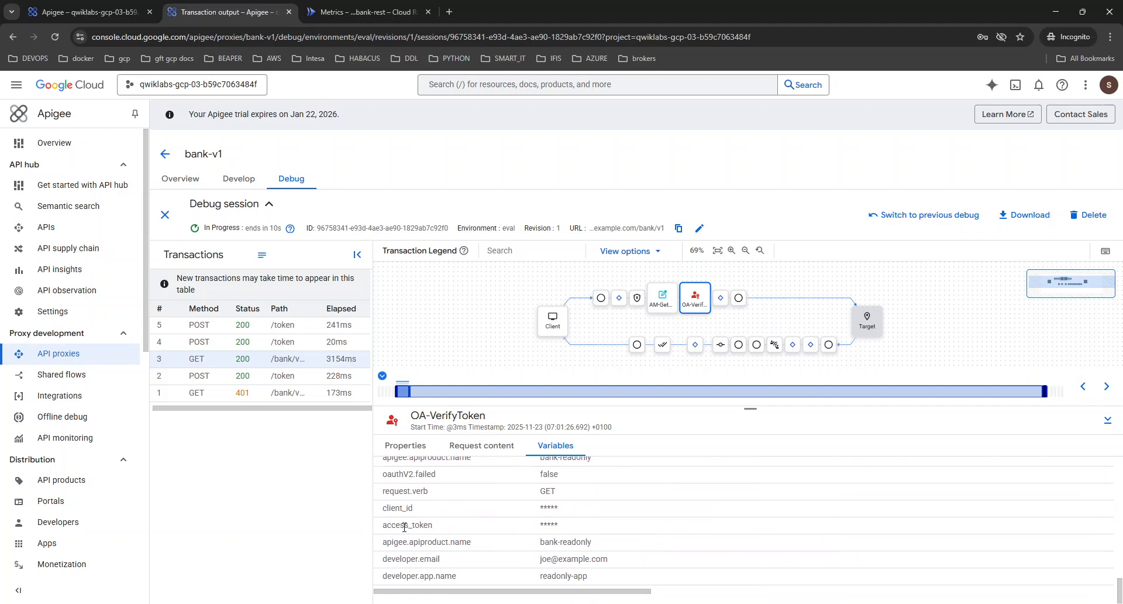
pyautogui.scroll(5, 407, 538)
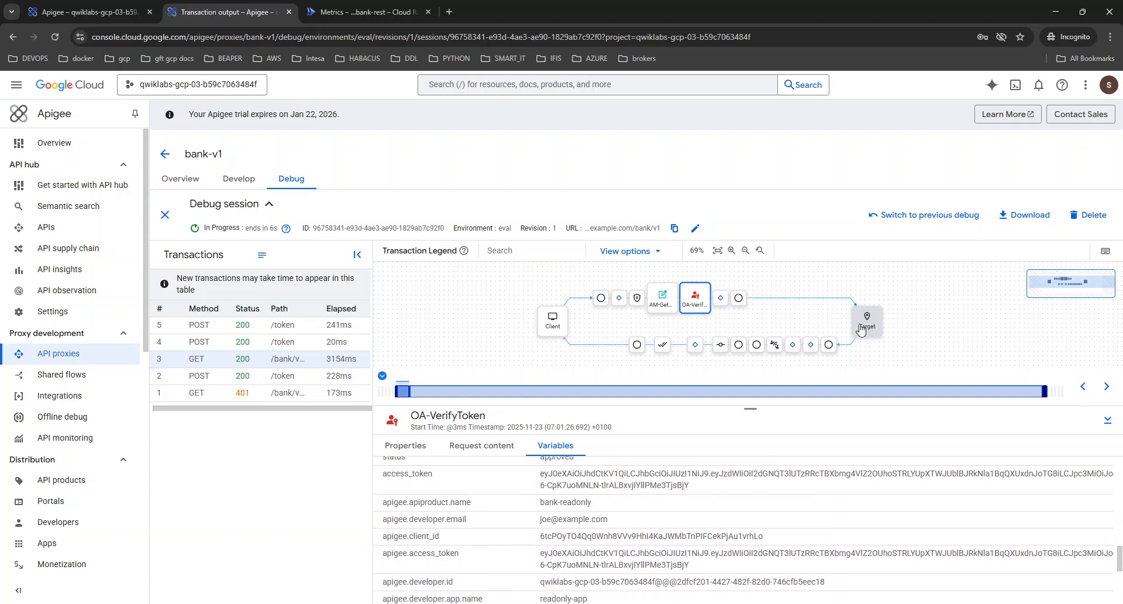
# Open the Response Start step after the target and view its response content and response headers.
pyautogui.click(830, 346)
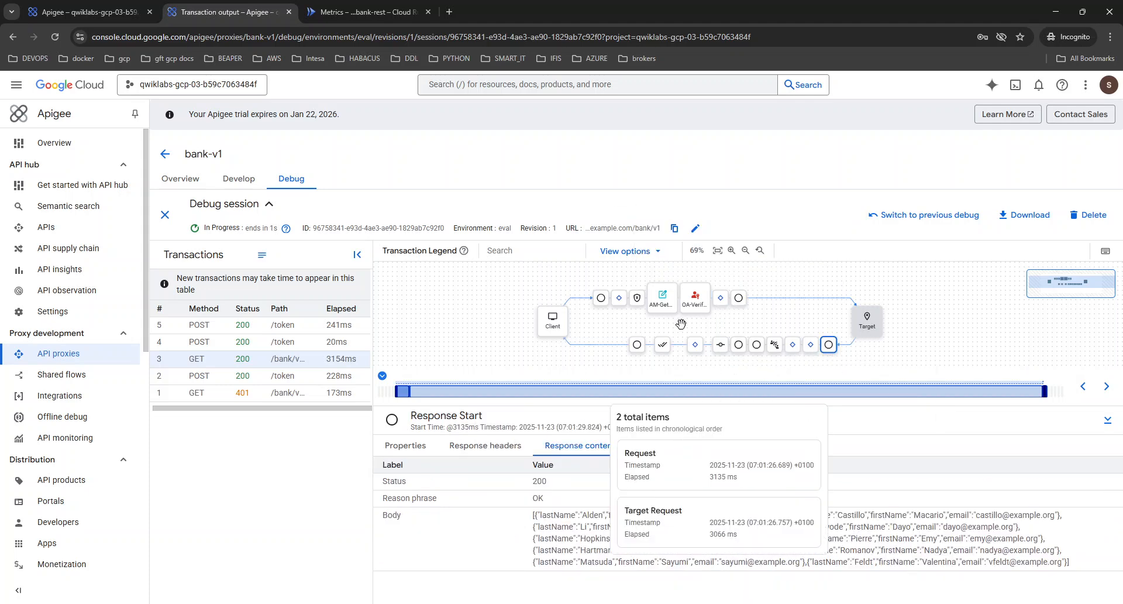
pyautogui.click(502, 447)
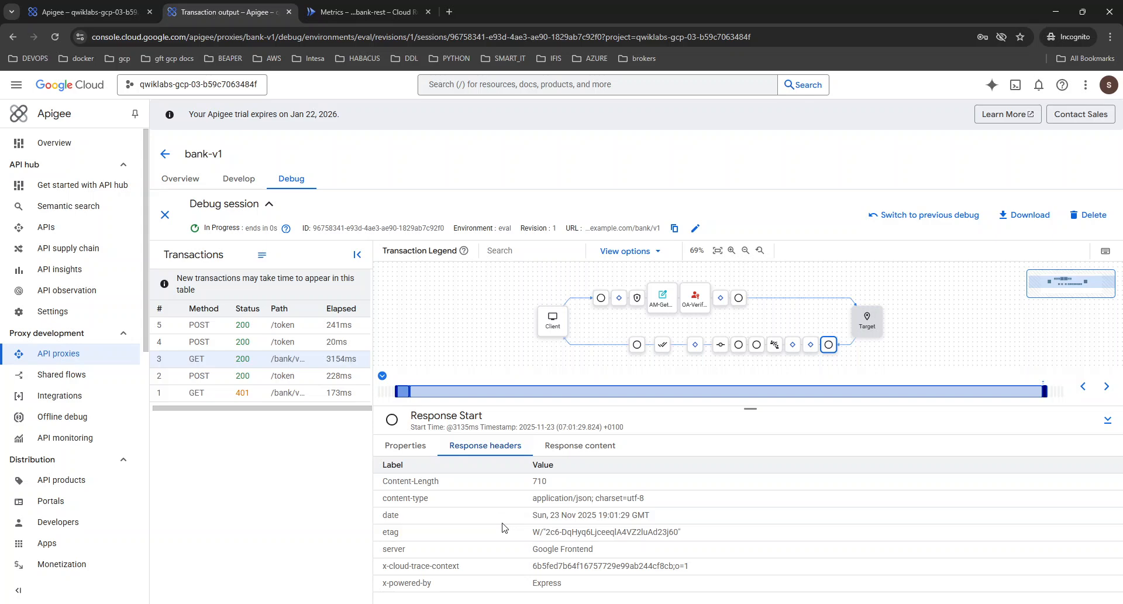